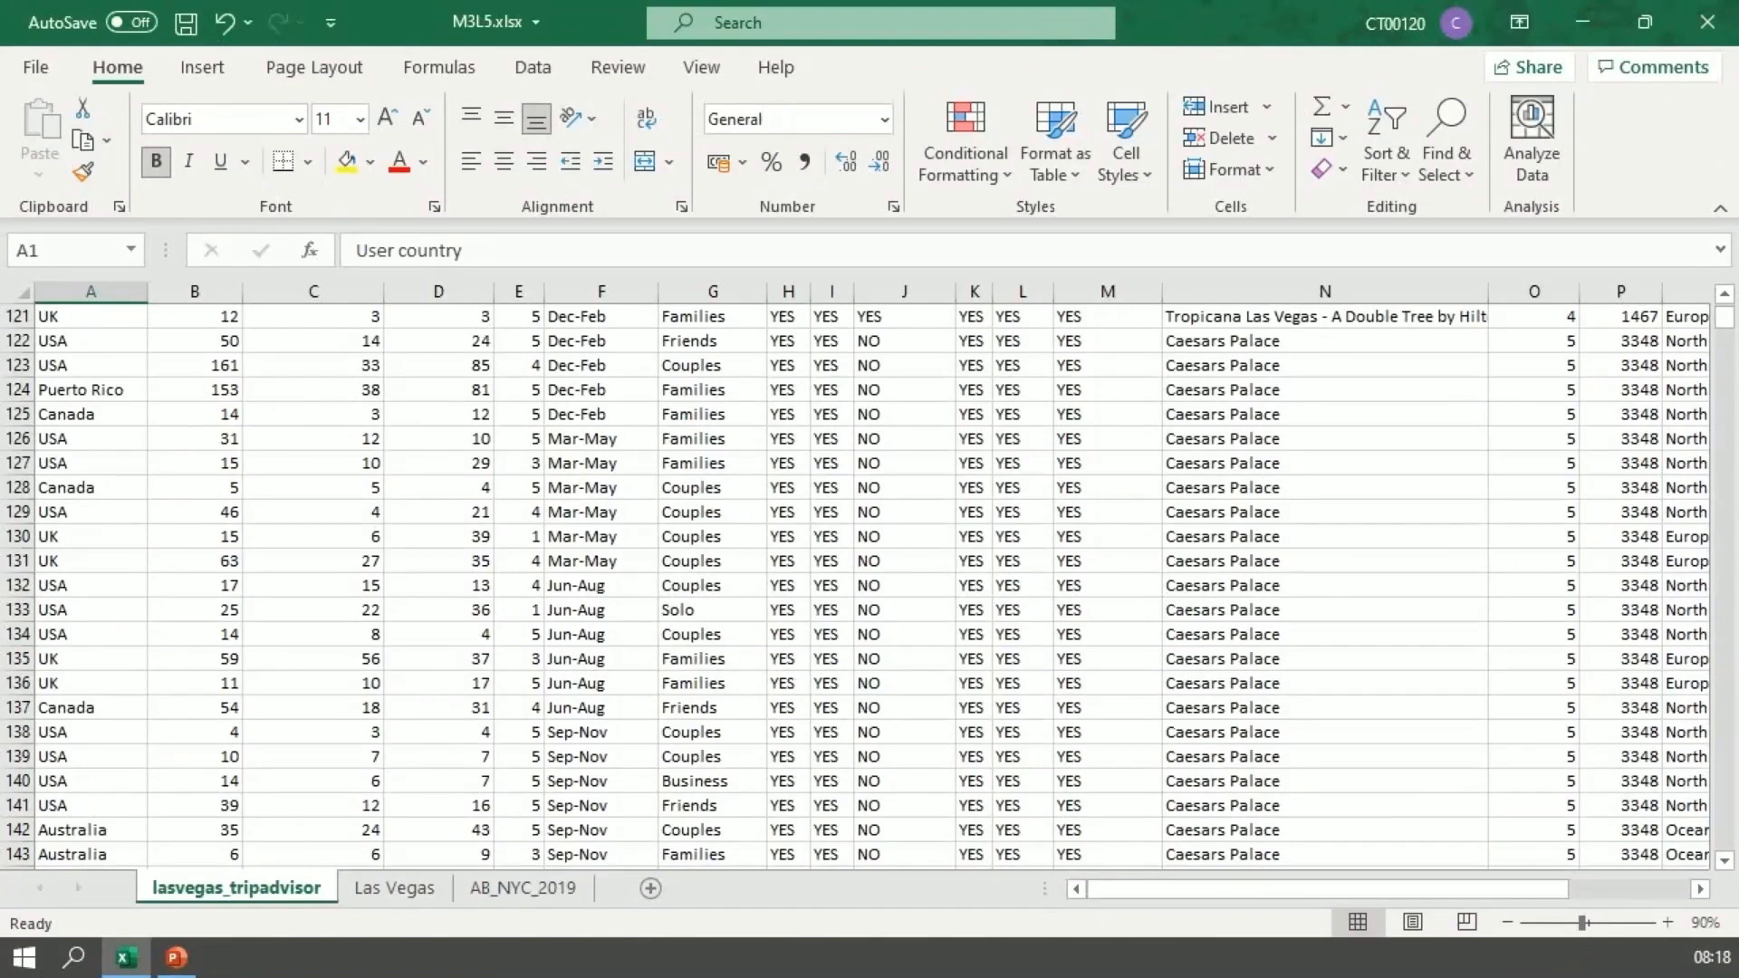
Step: Examine the review rows in the lasvegas_tripadvisor sheet and return to the header row
scroll(856, 585, down, 3)
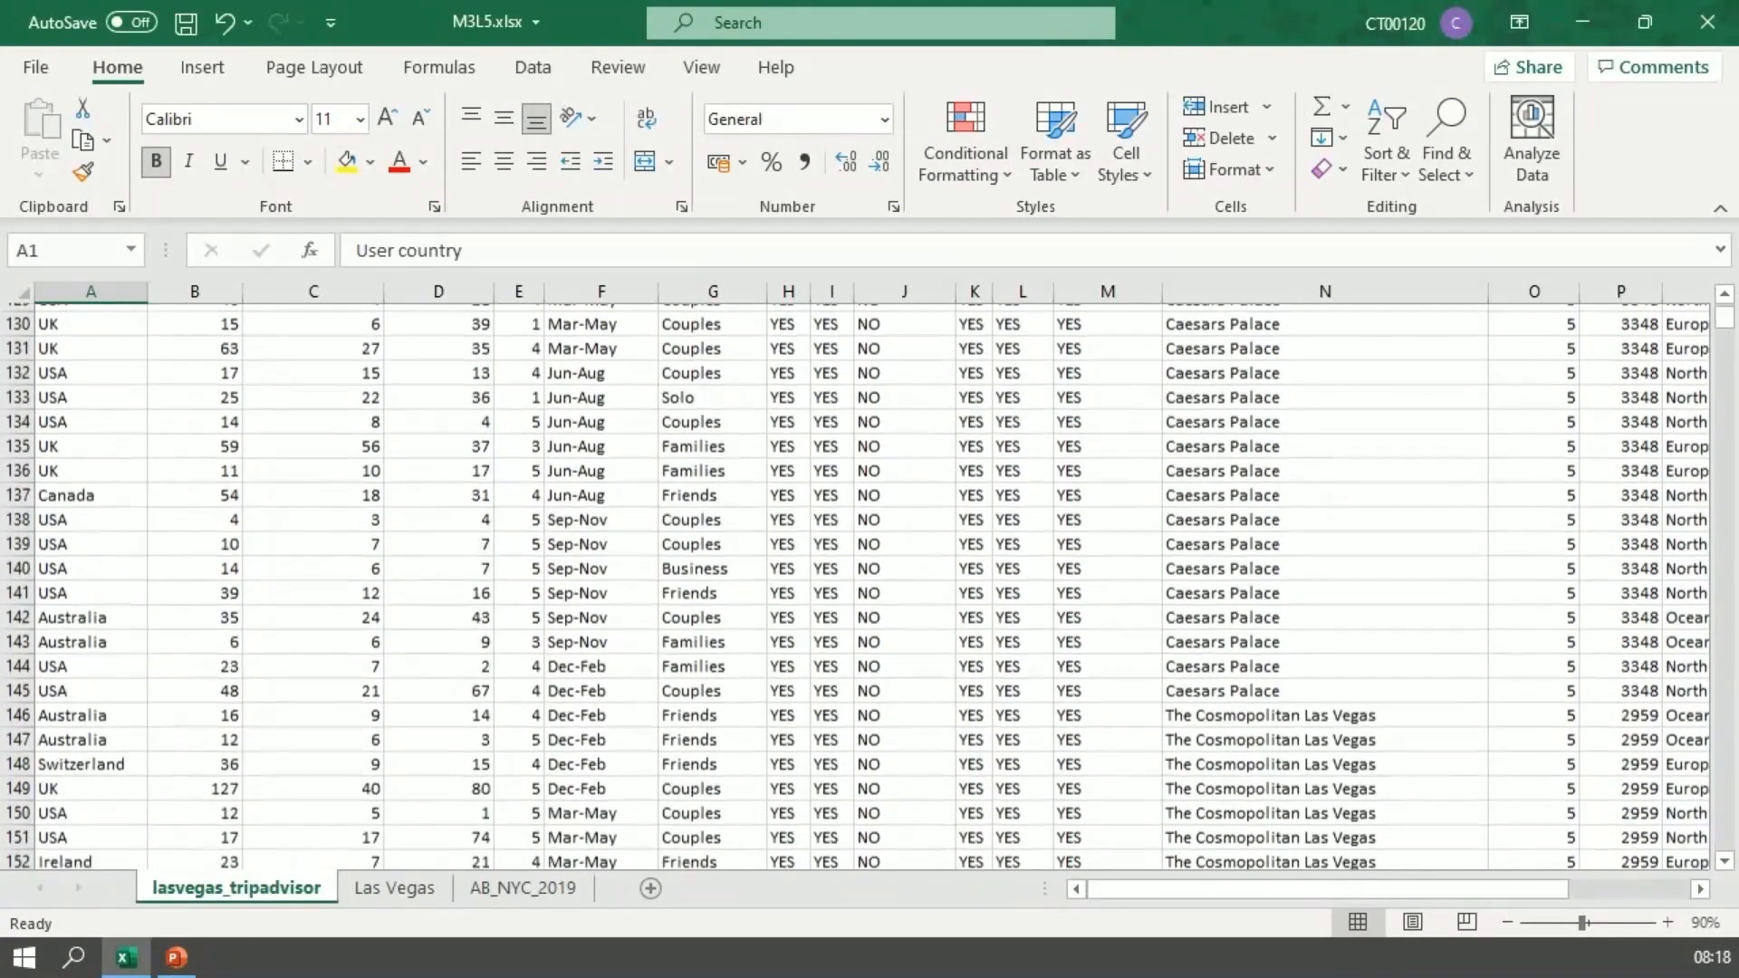
scroll(856, 585, down, 1)
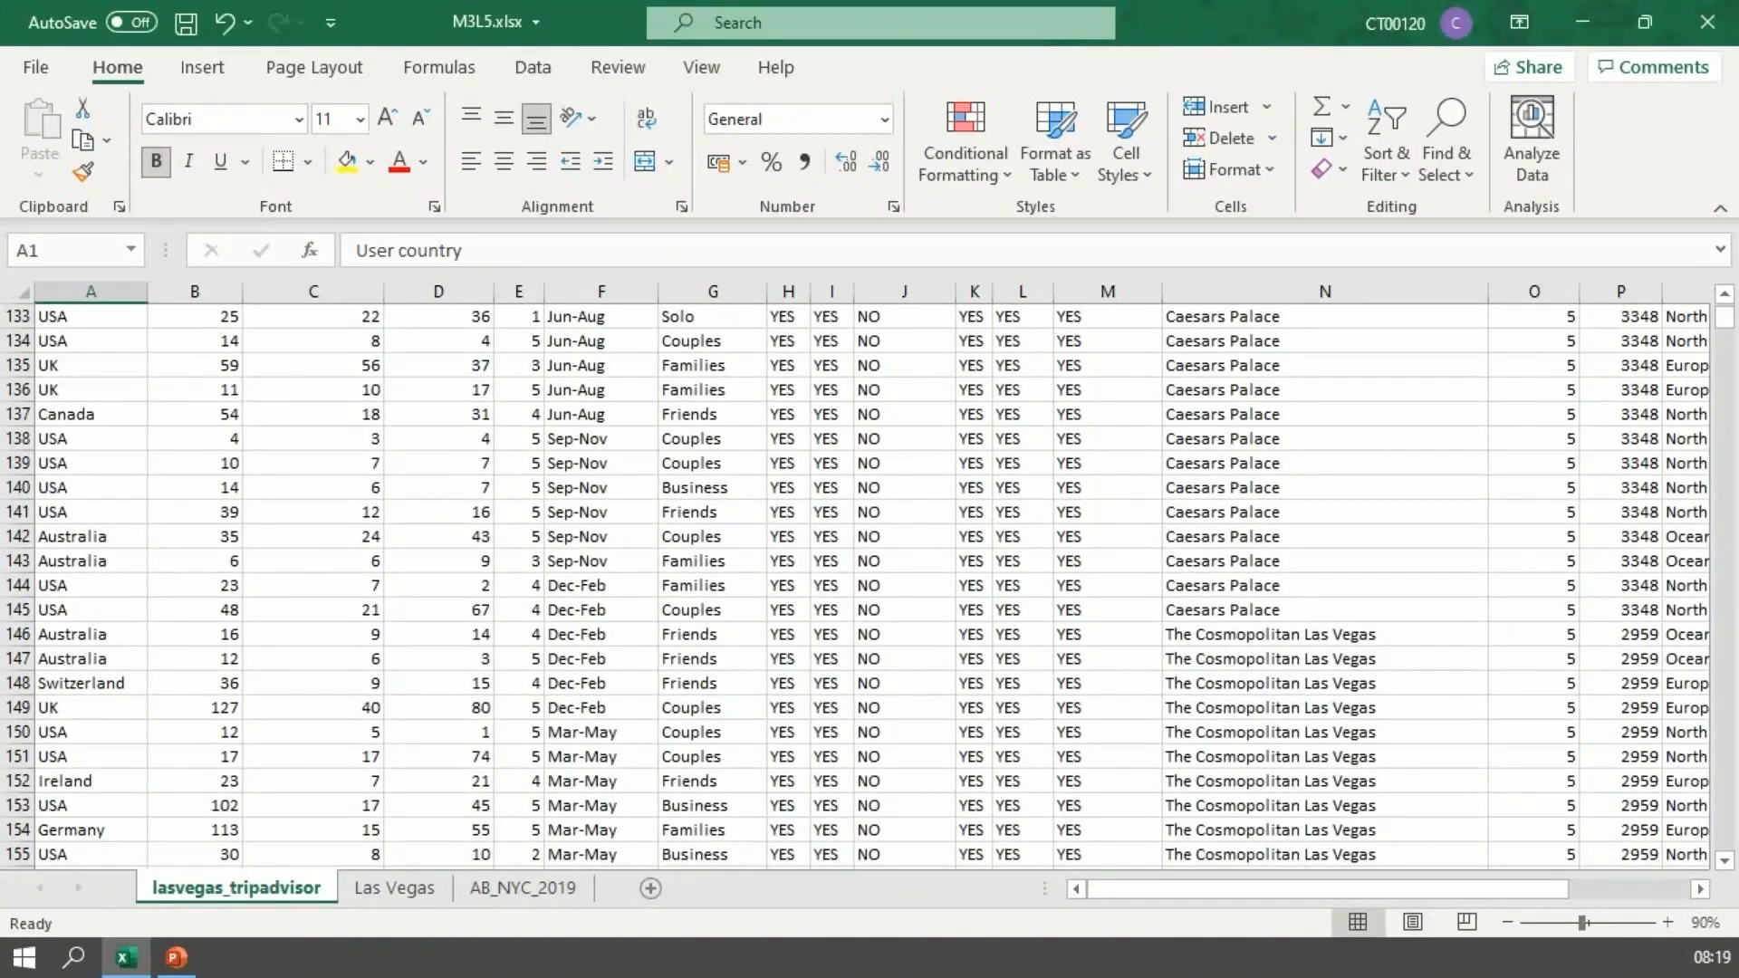
scroll(855, 585, down, 1)
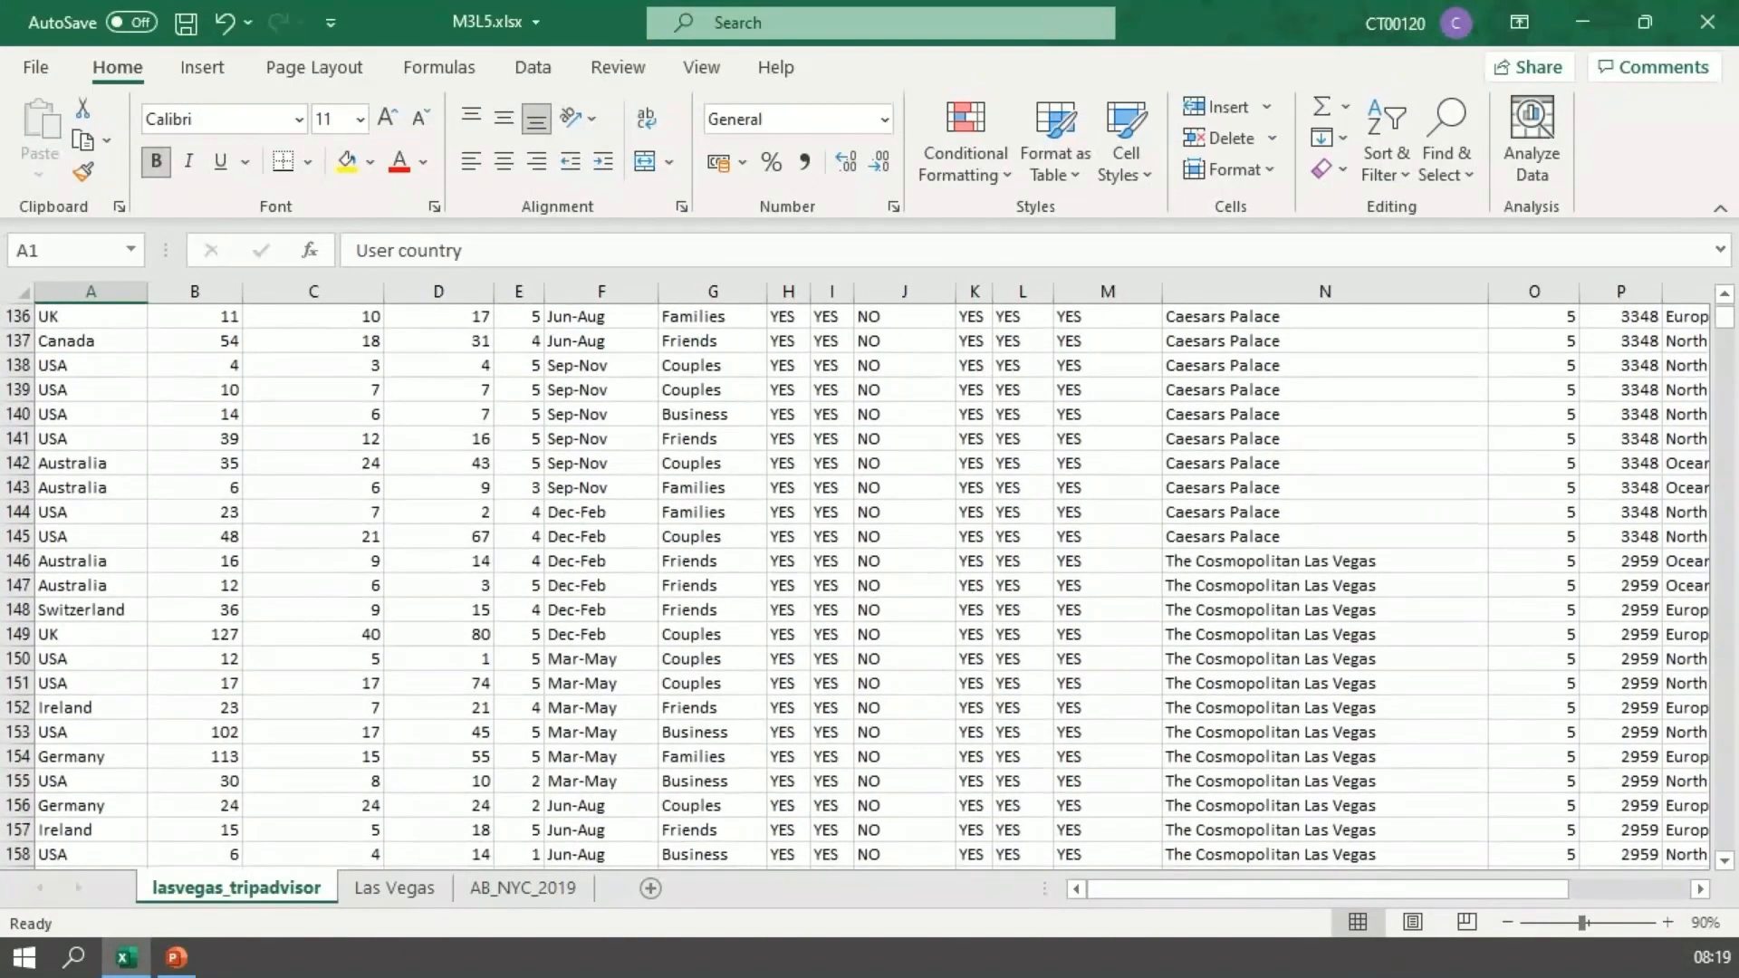
scroll(856, 585, up, 9)
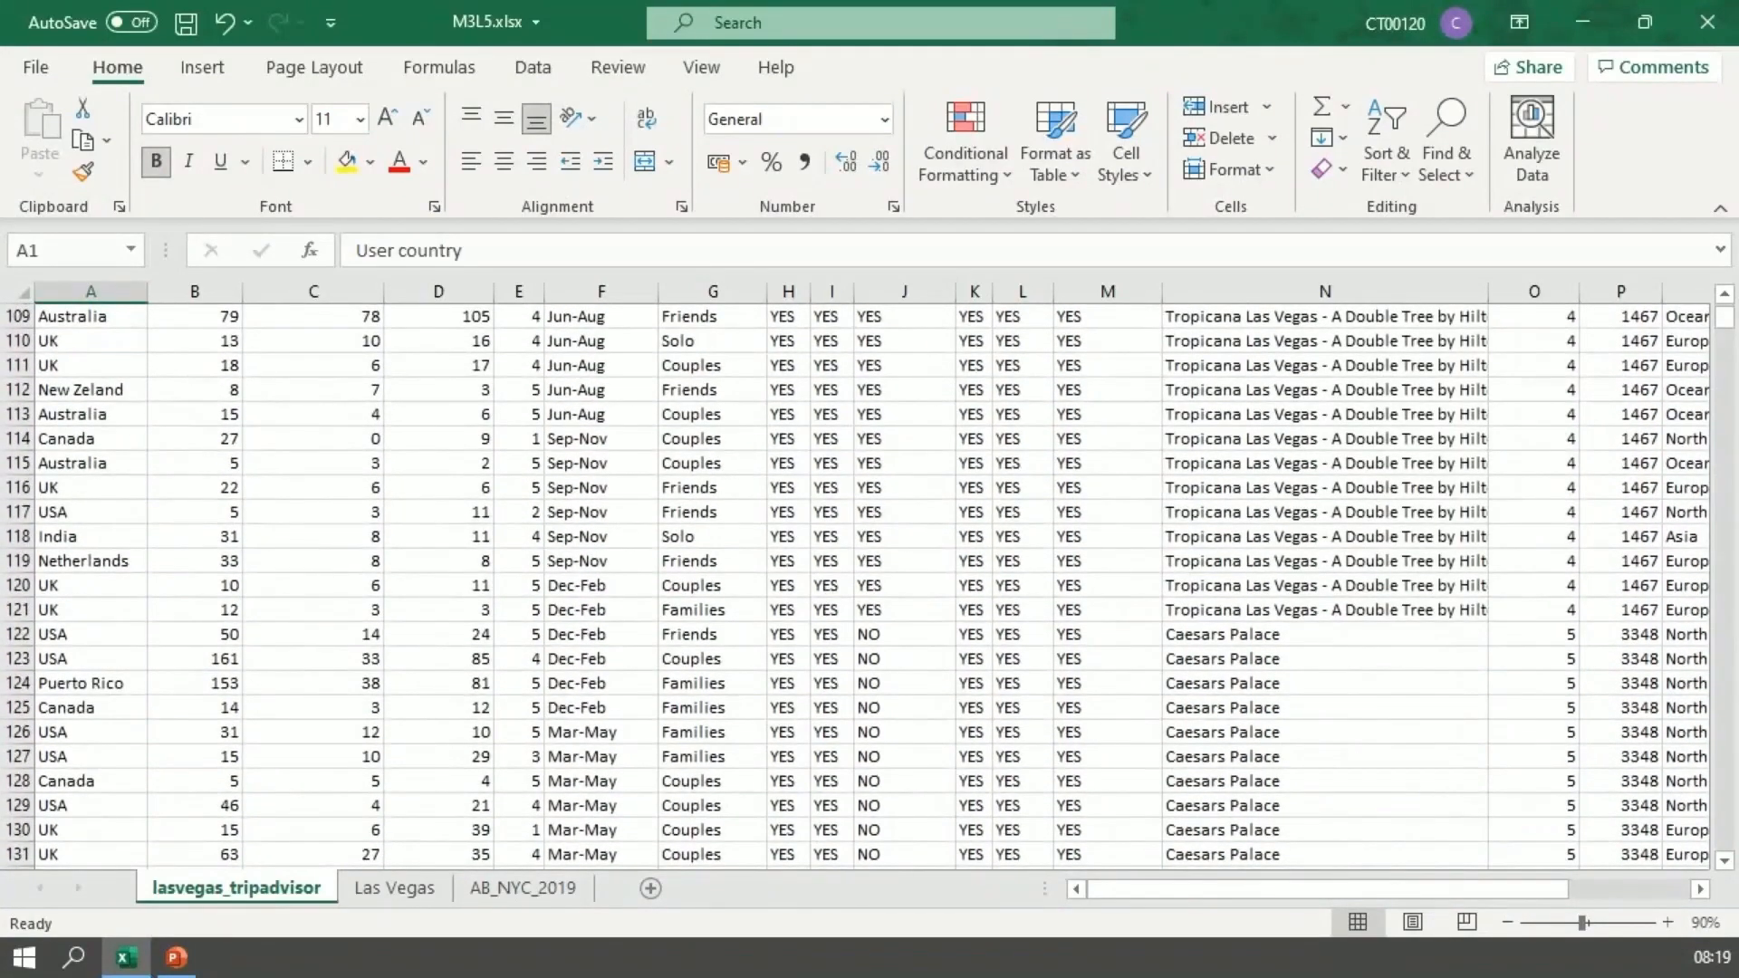
scroll(856, 585, up, 8)
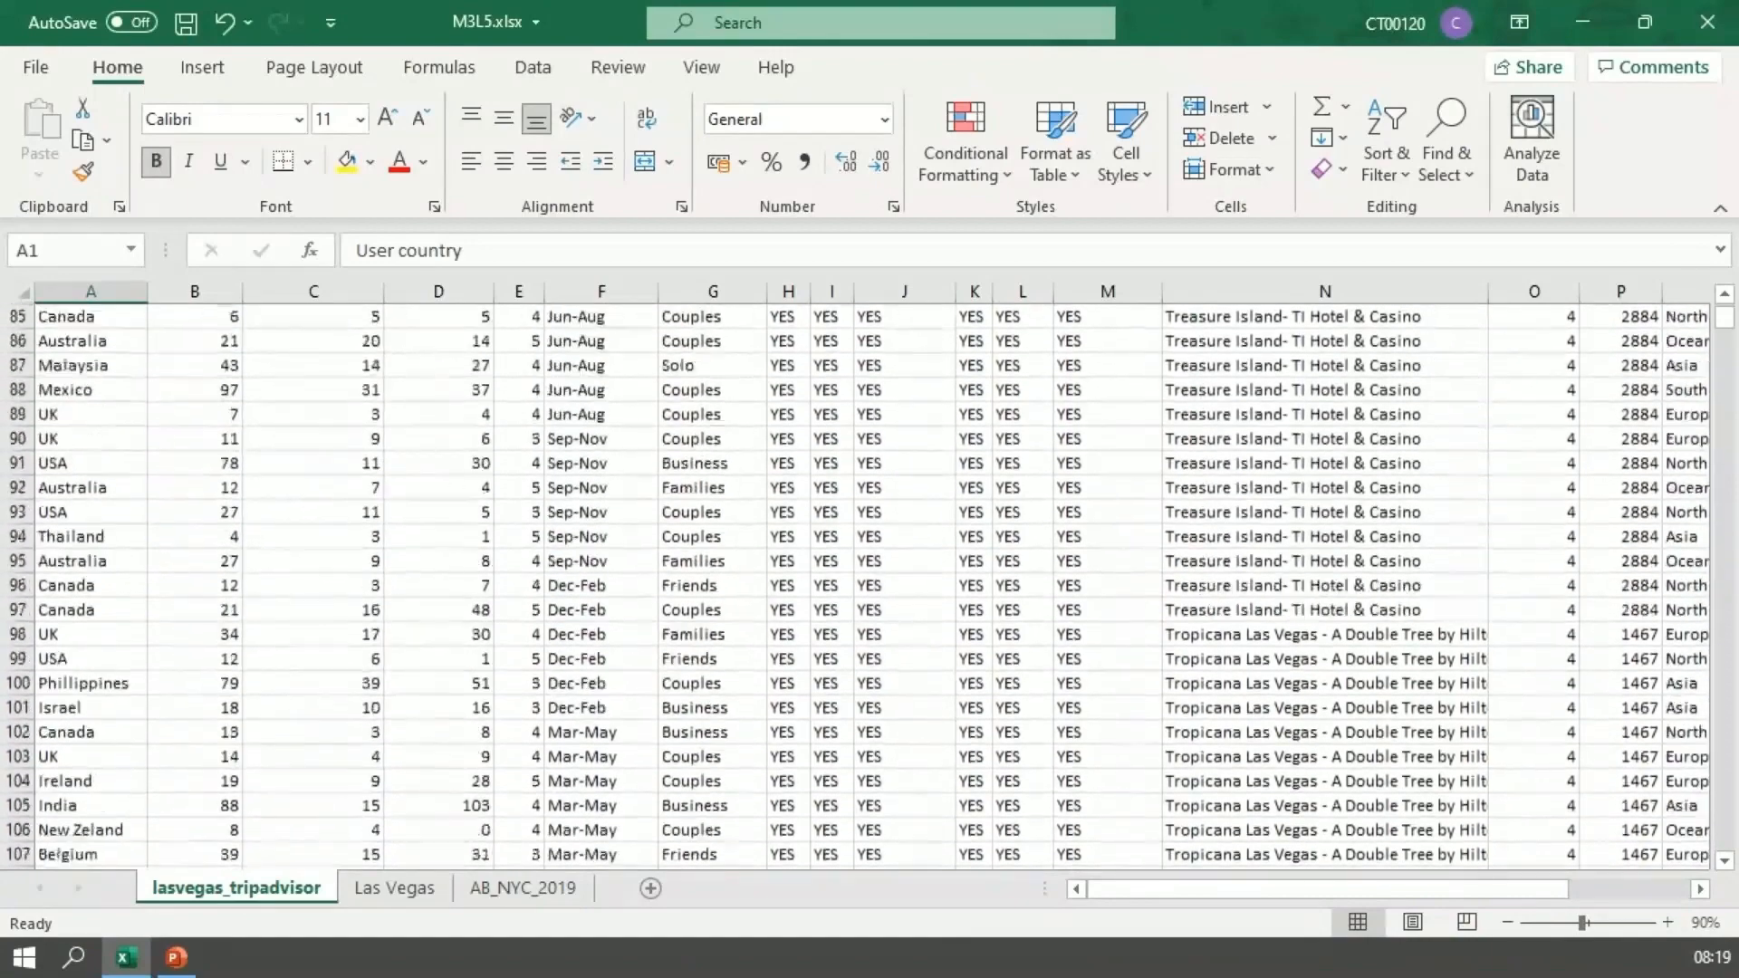
scroll(855, 585, up, 10)
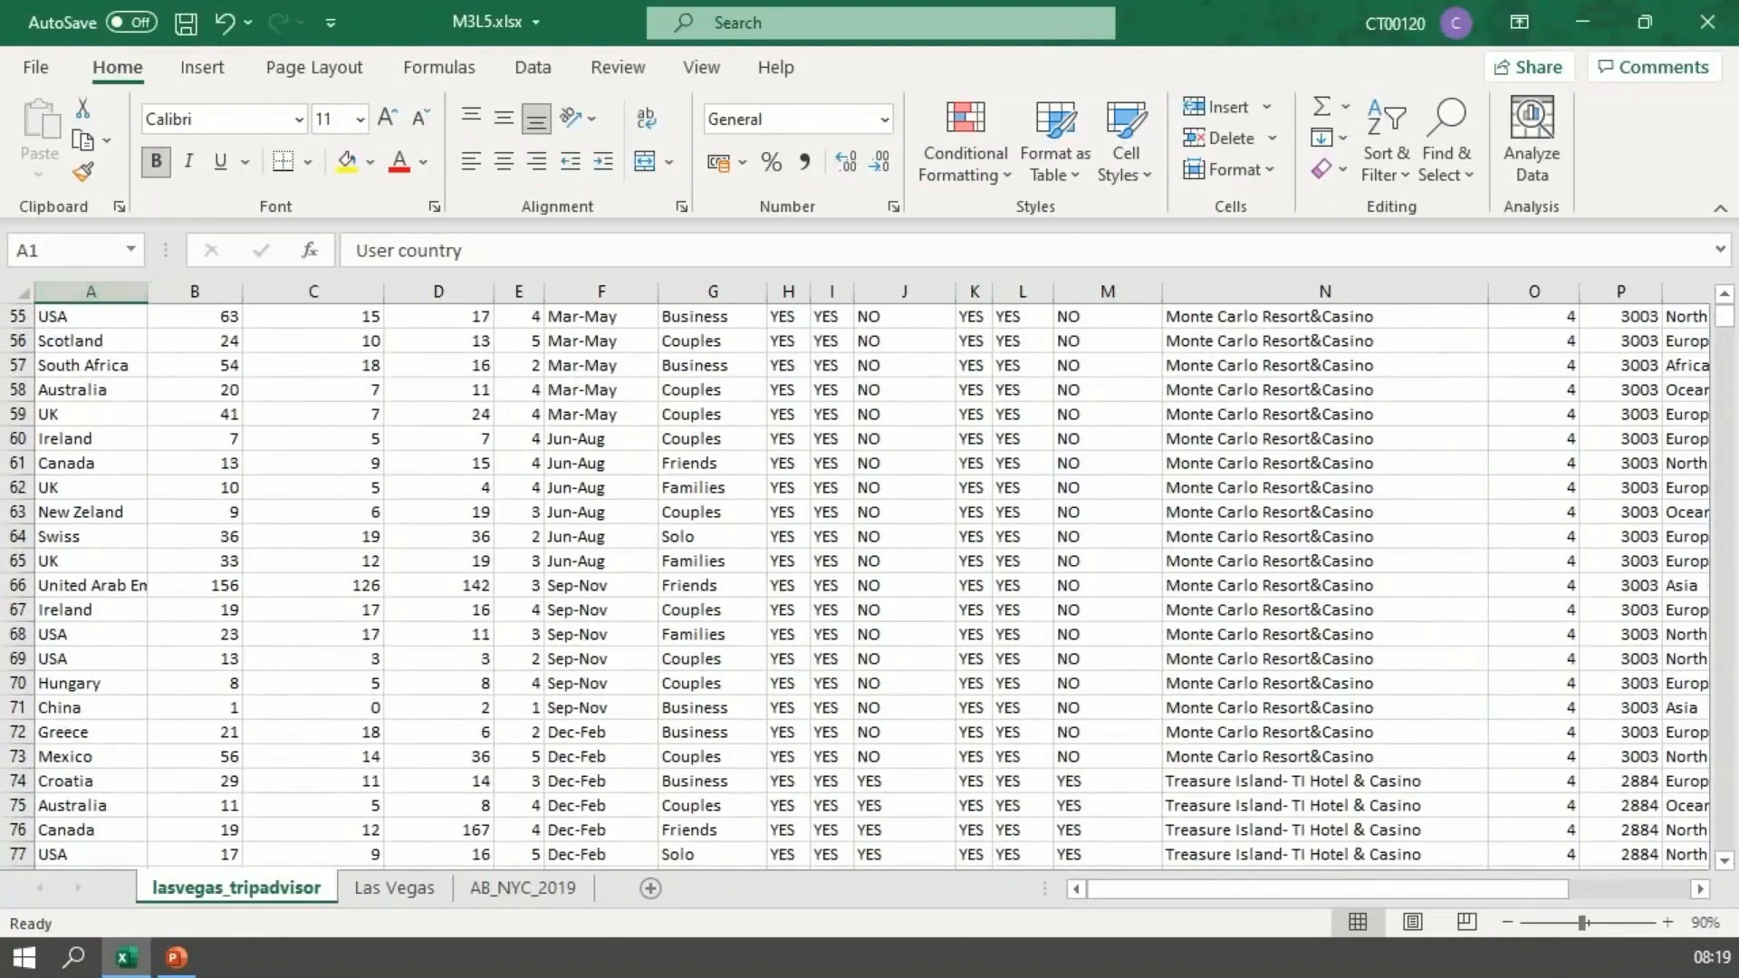
scroll(856, 585, up, 18)
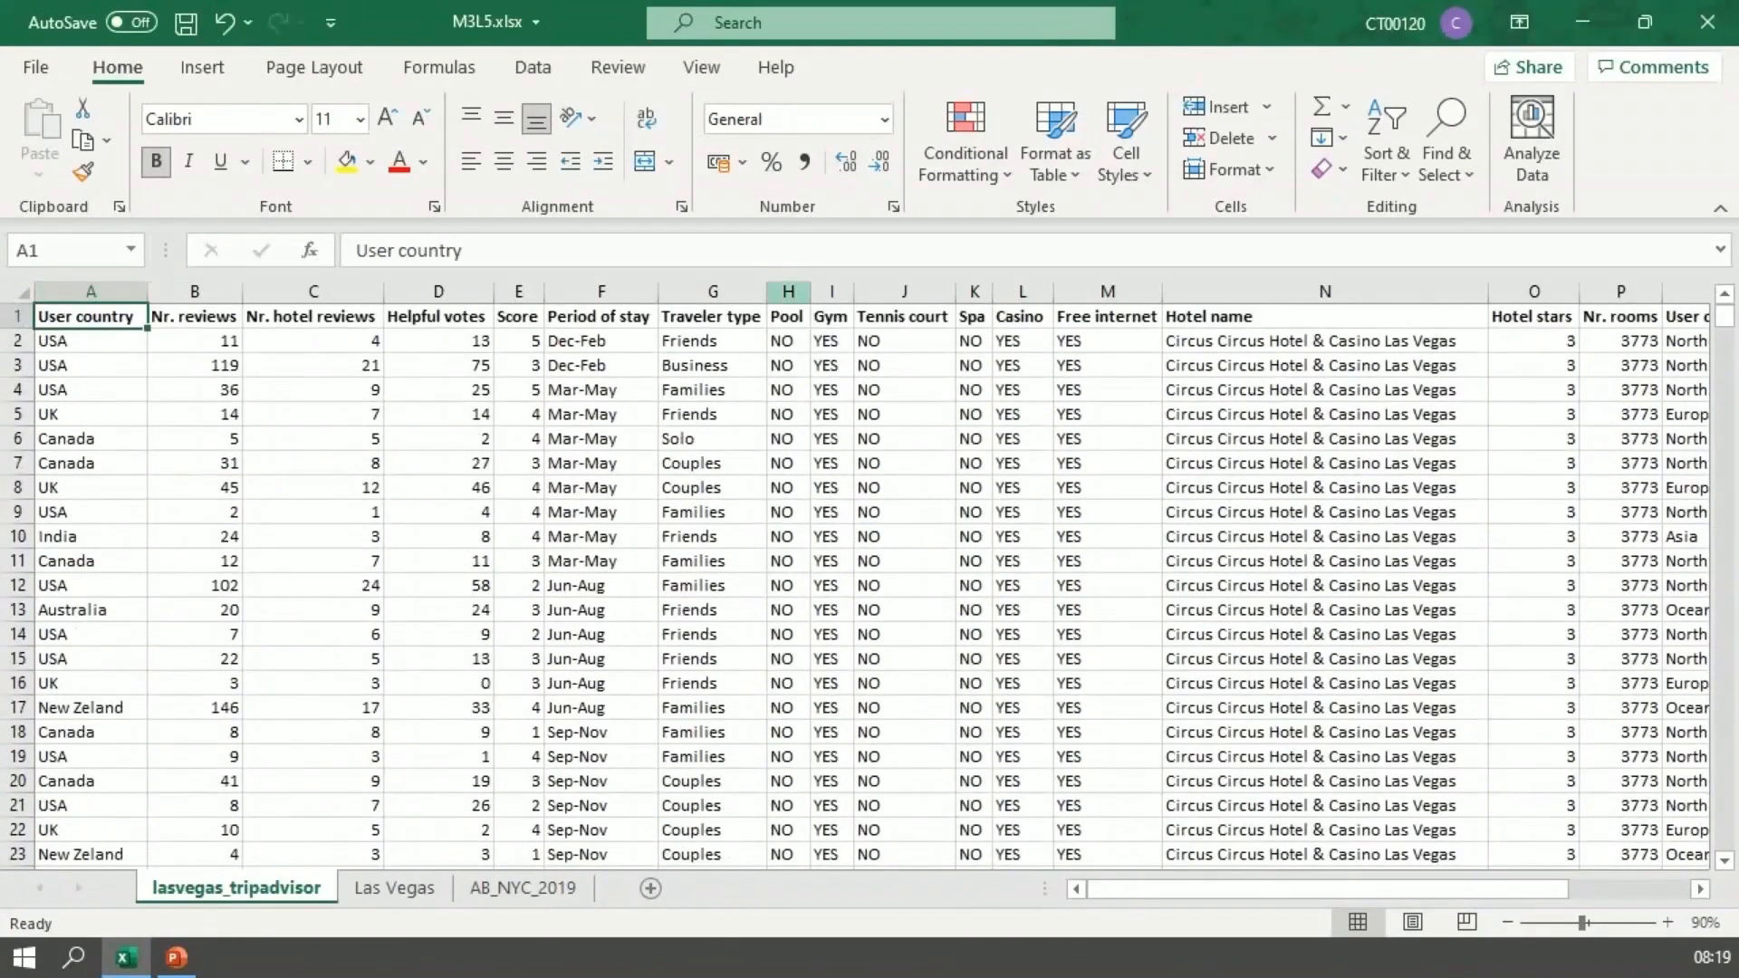
Step: Delete the amenity columns H to M, from Pool through Free internet
drag(788, 291, 1107, 291)
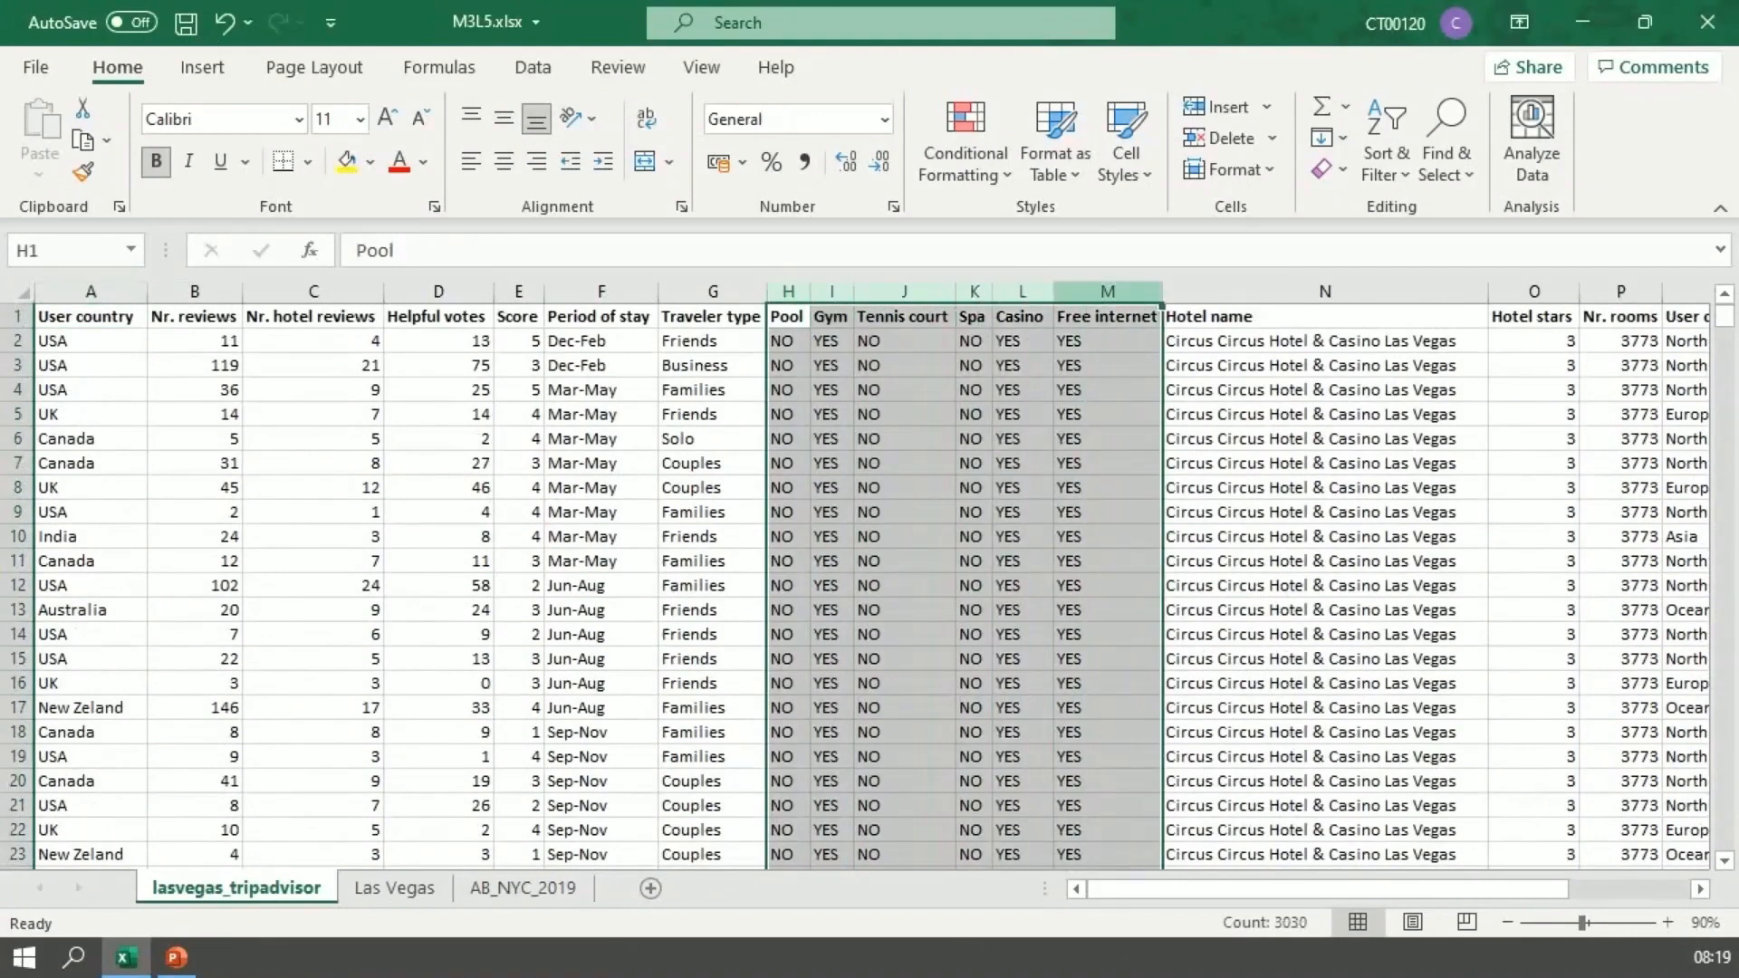
right_click(1071, 297)
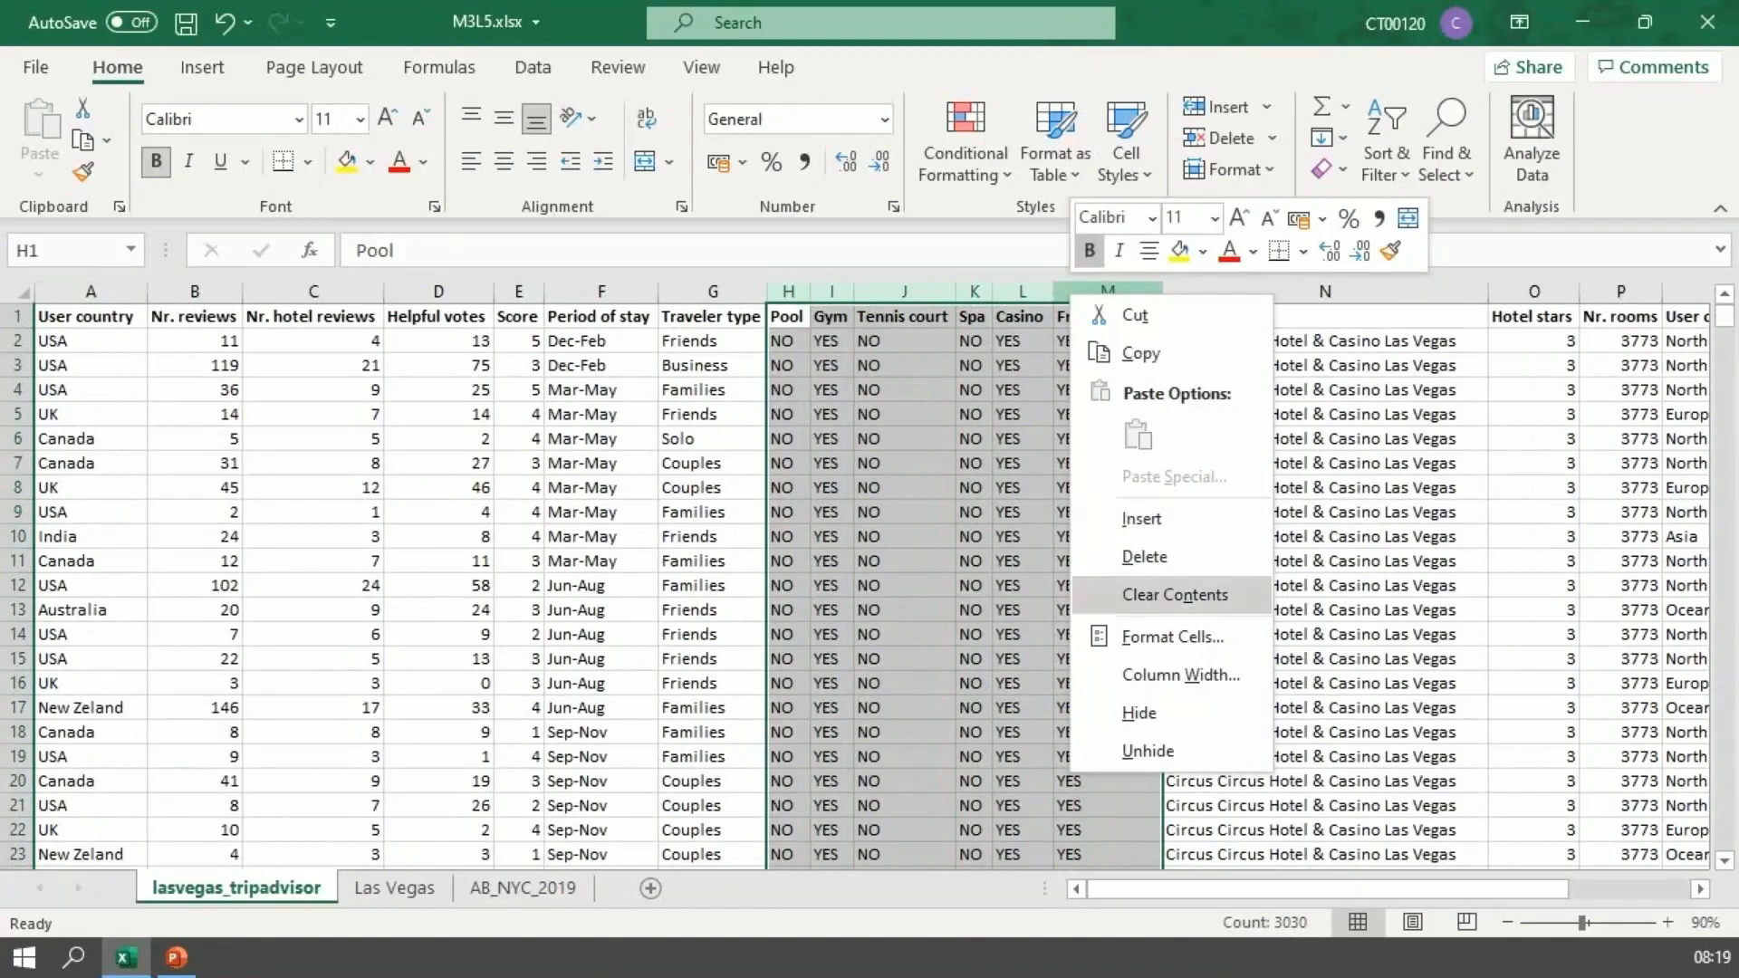
click(1144, 556)
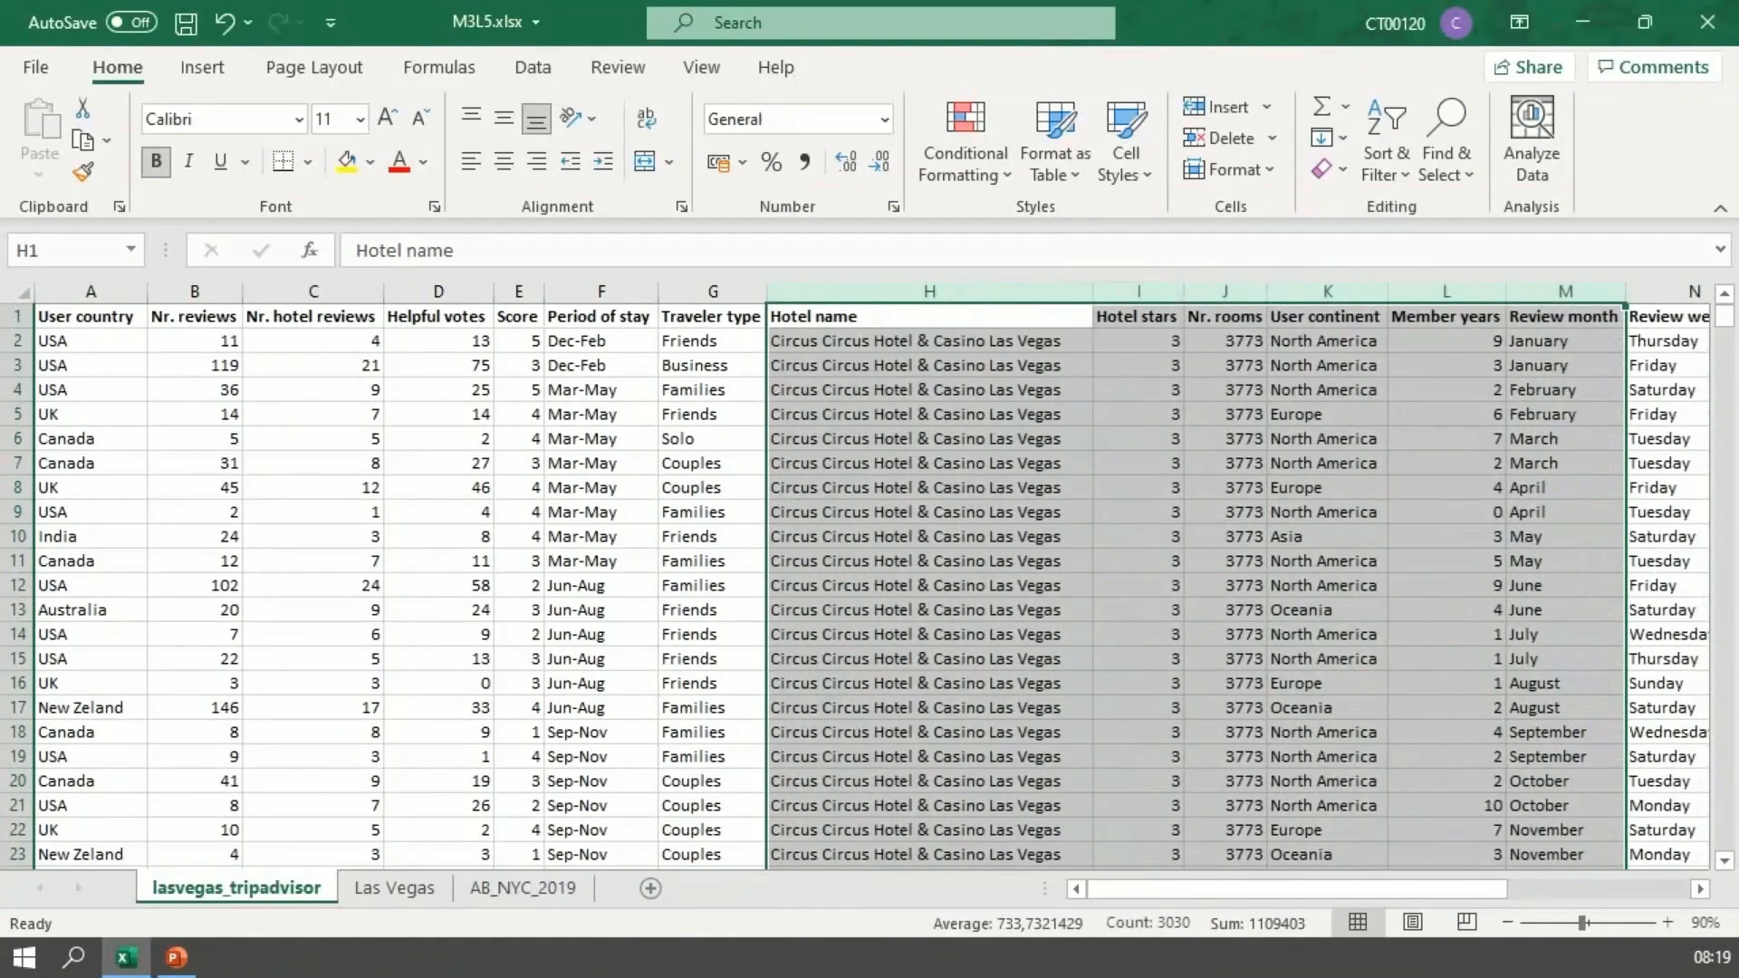
click(91, 317)
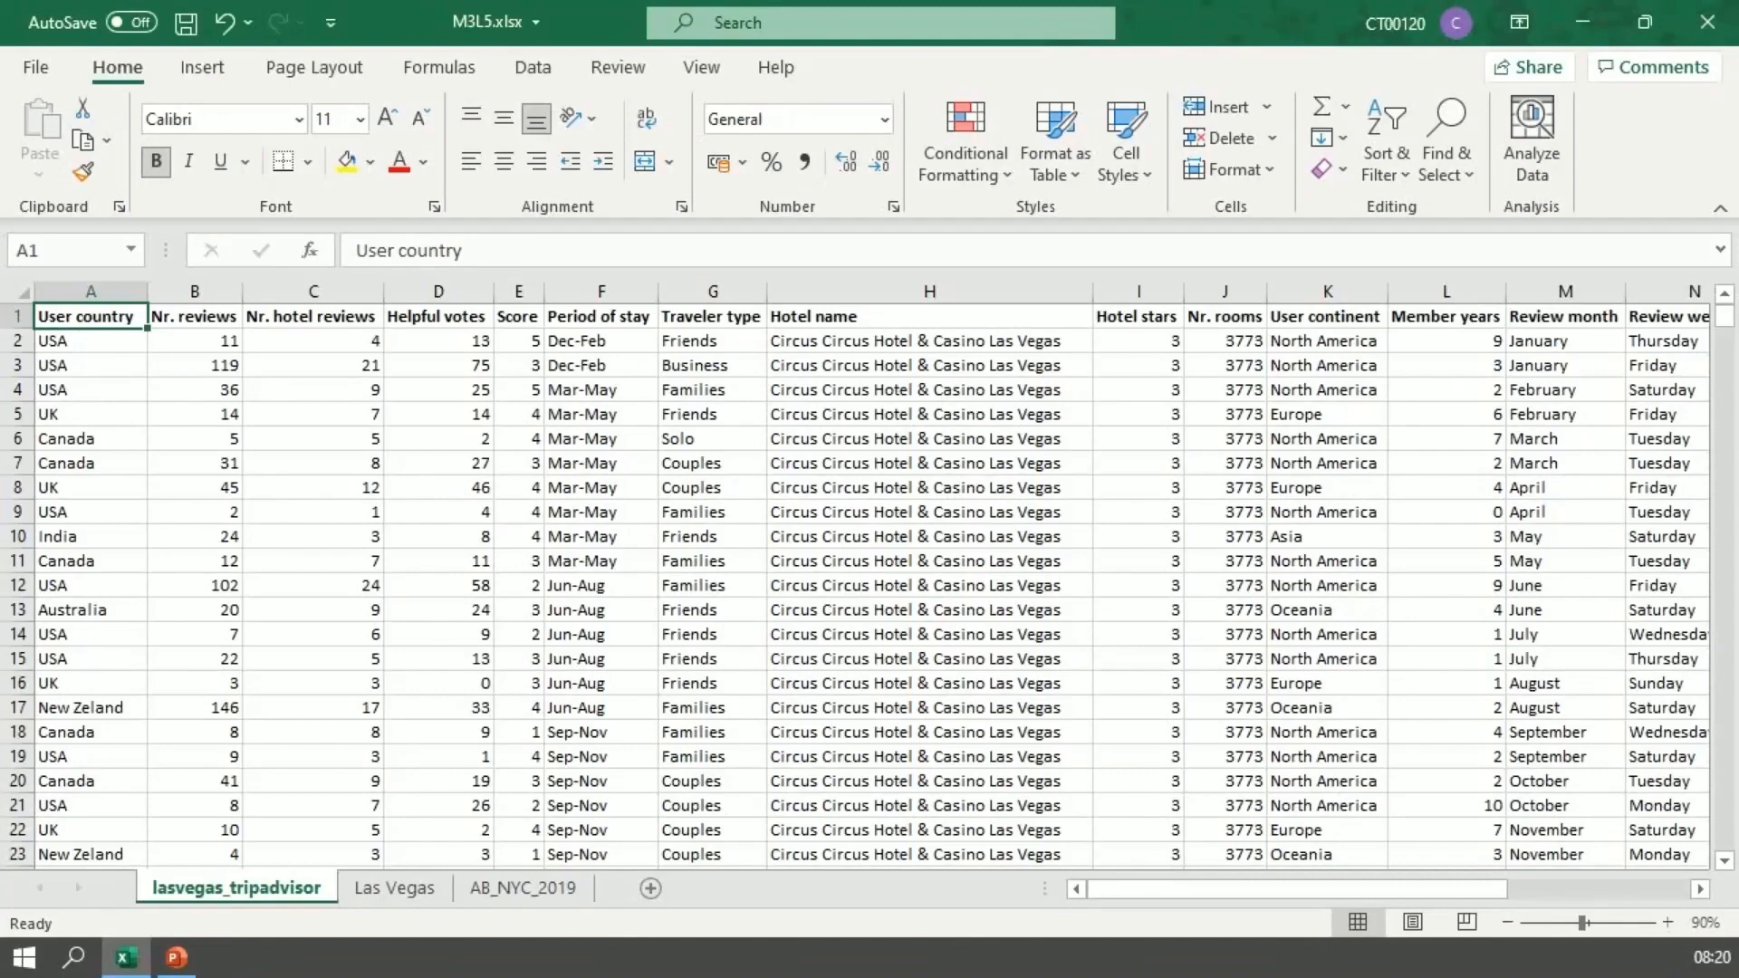
Step: Copy the hotel name text Excalibur Hotel & Casino from cell H28
scroll(855, 586, down, 4)
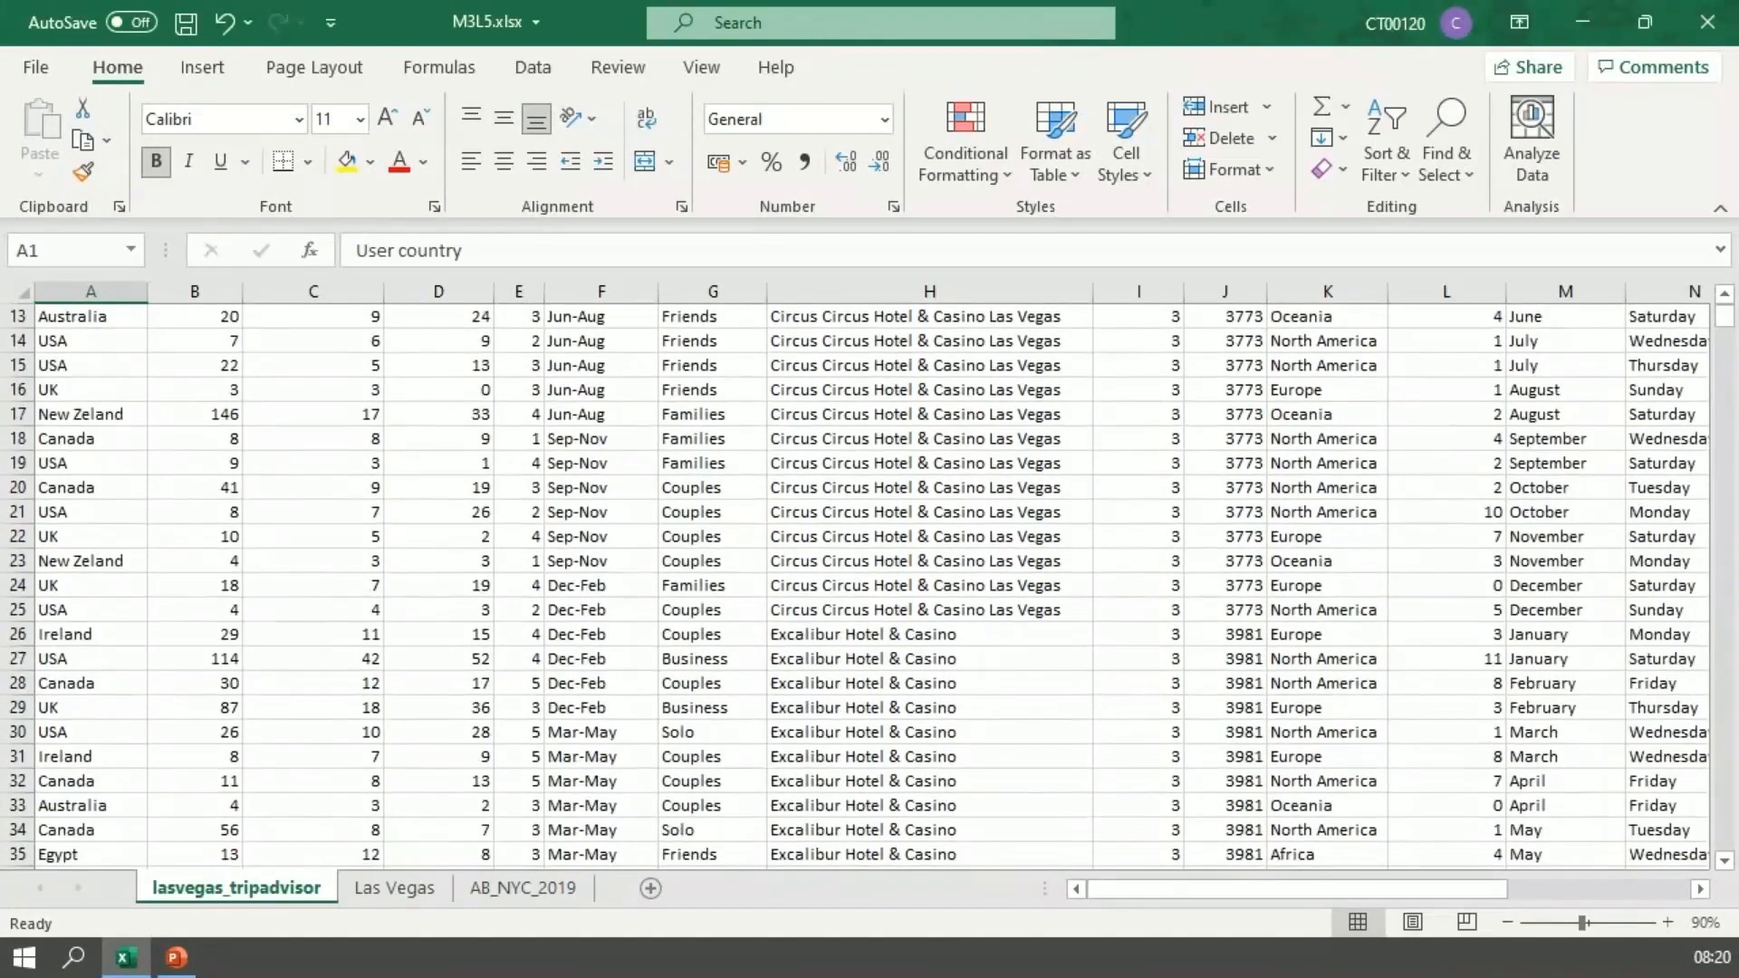
click(929, 683)
drag(563, 250, 353, 250)
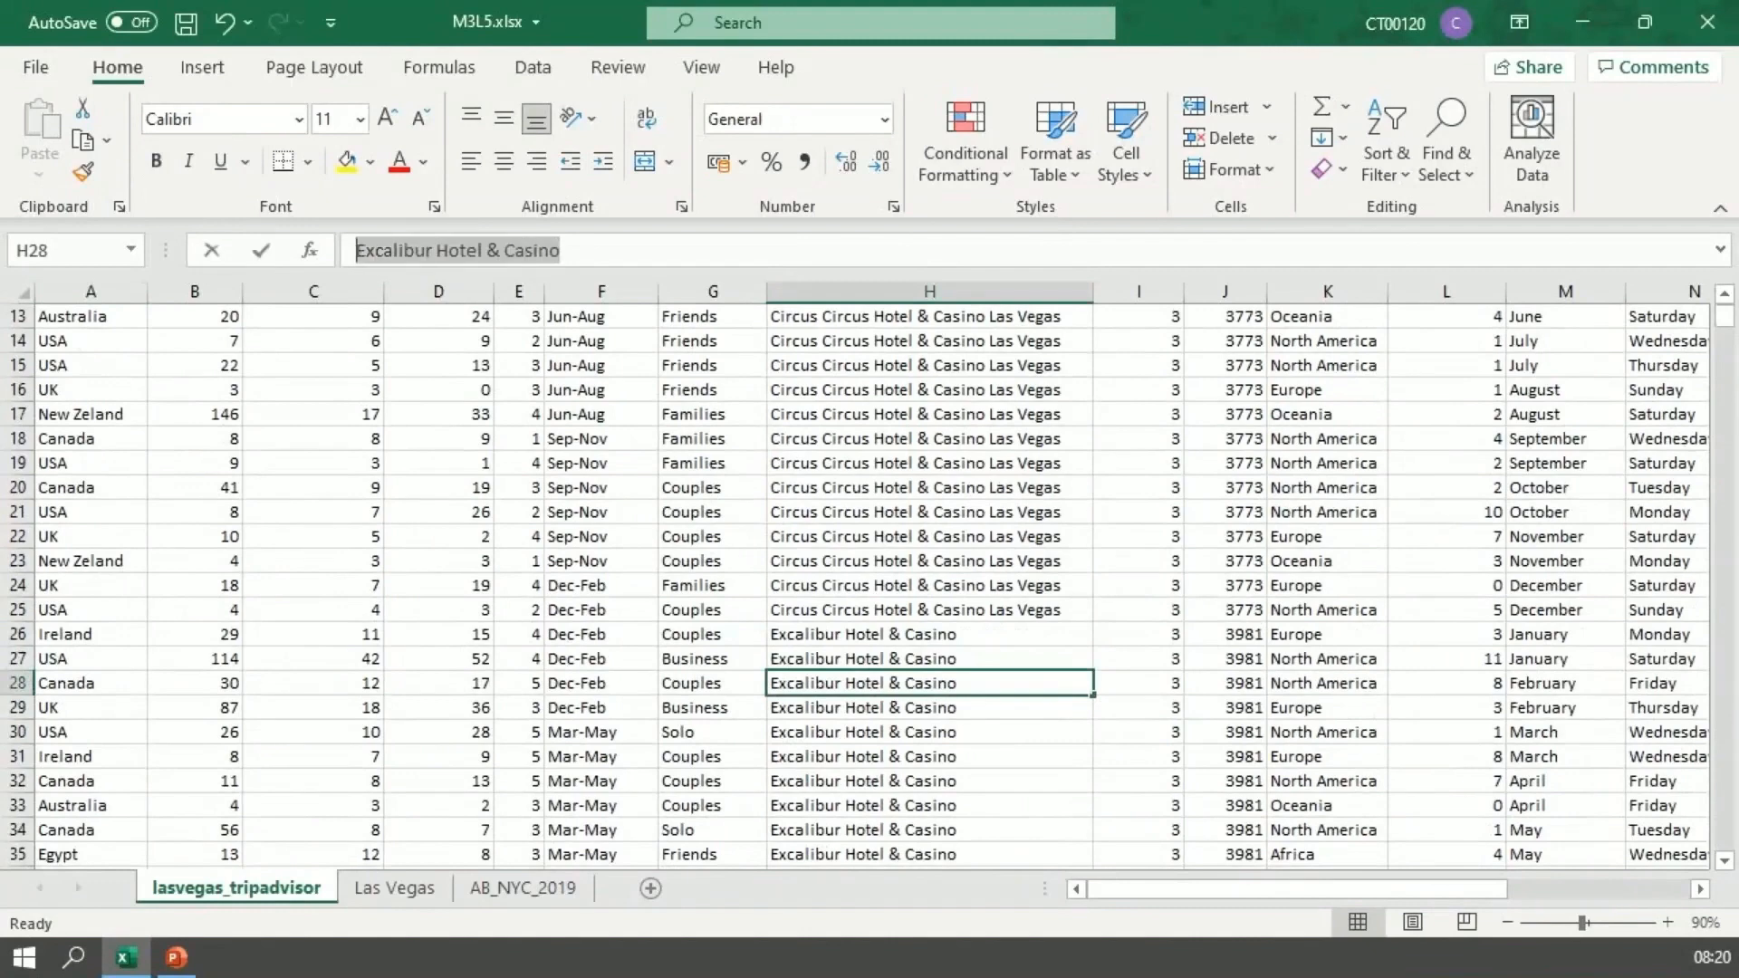
key(ctrl+c)
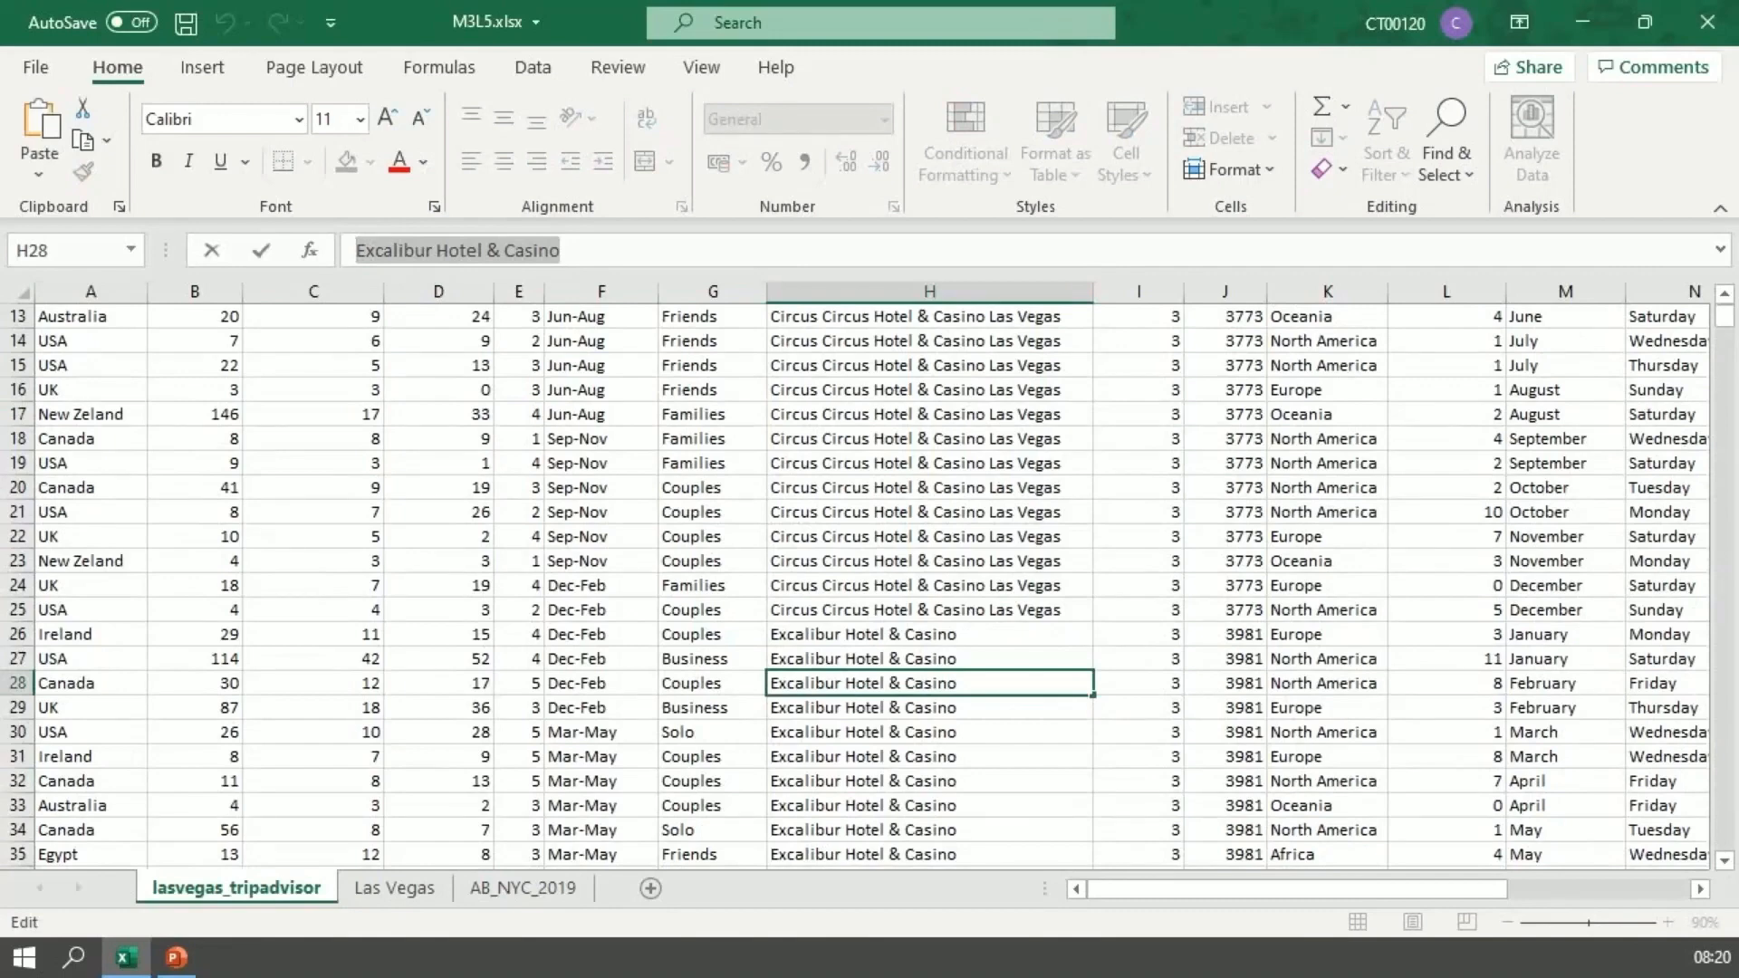
scroll(870, 580, up, 4)
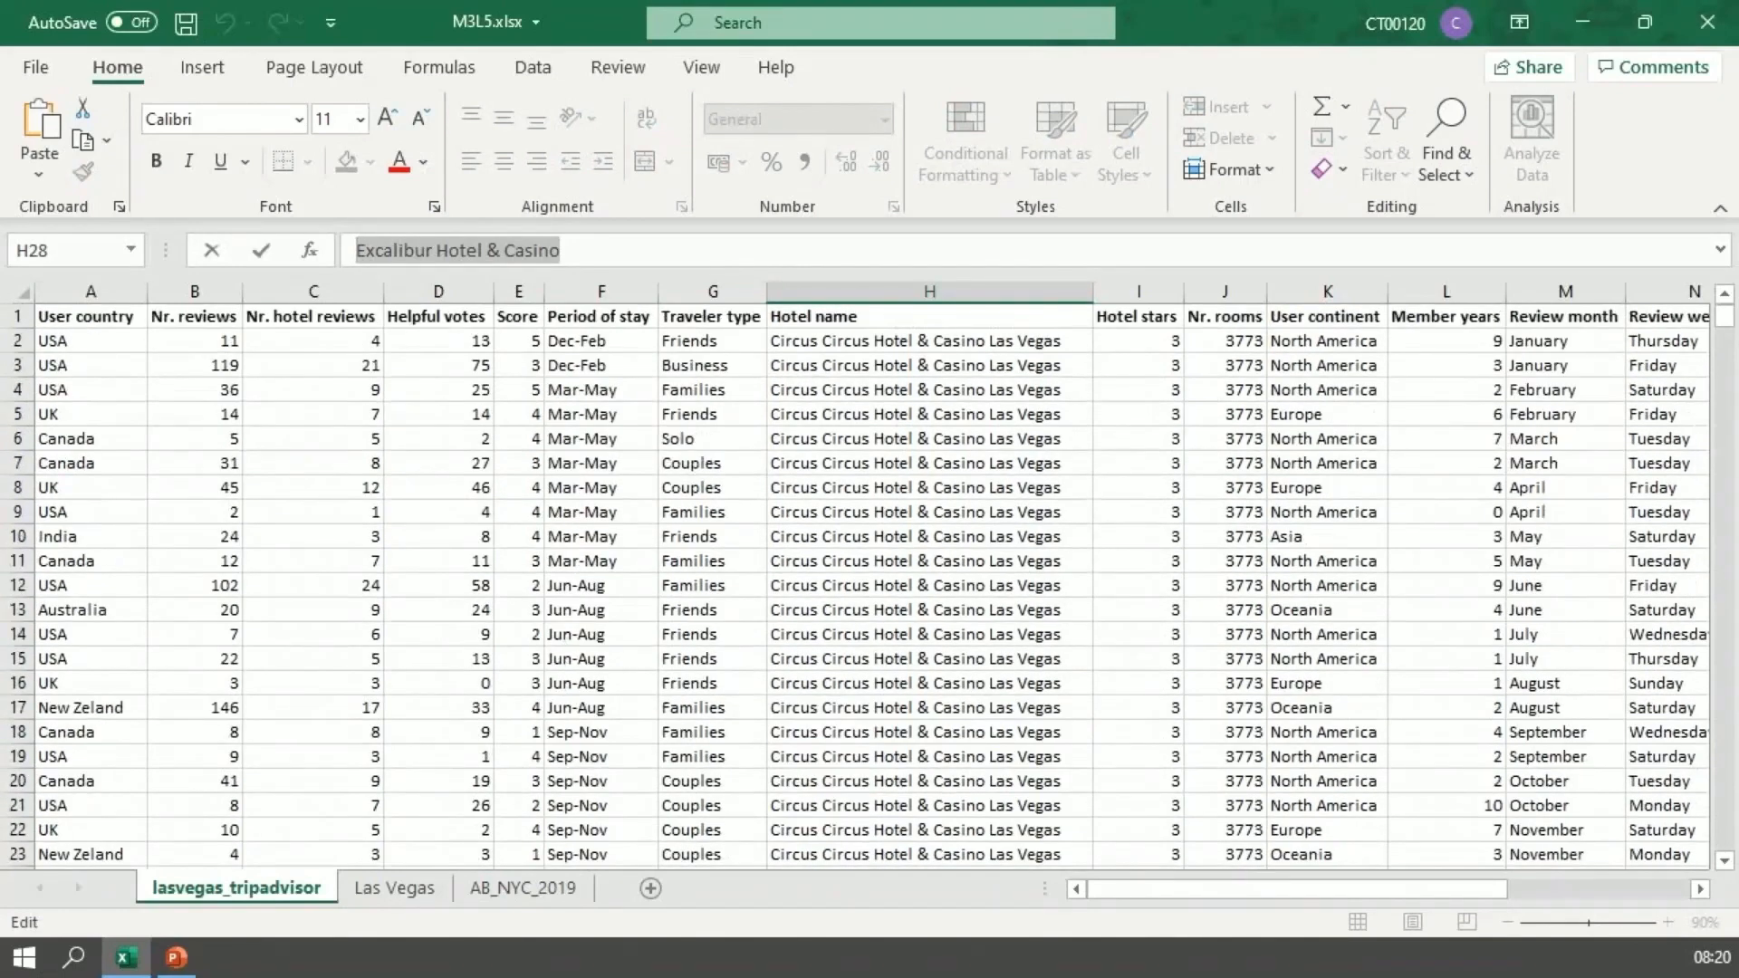
Step: Select the whole dataset starting at A1 and create a conditional formatting rule that uses a formula to determine which cells to format
click(90, 317)
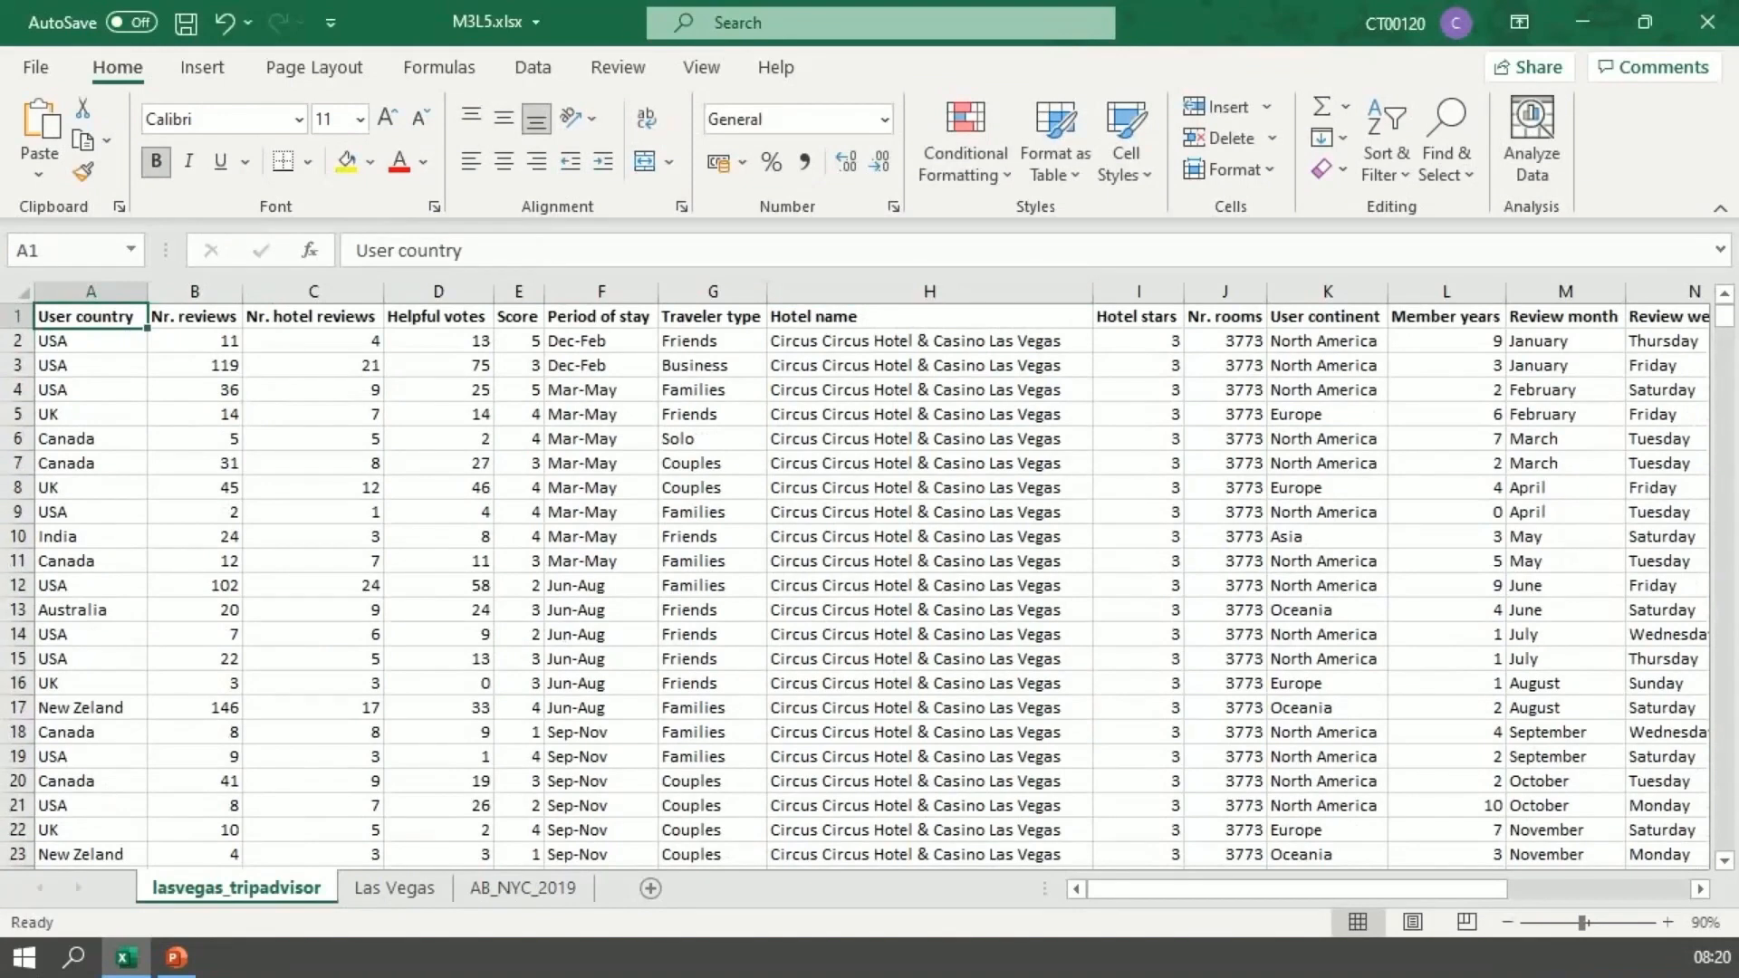
key(ctrl+shift+End)
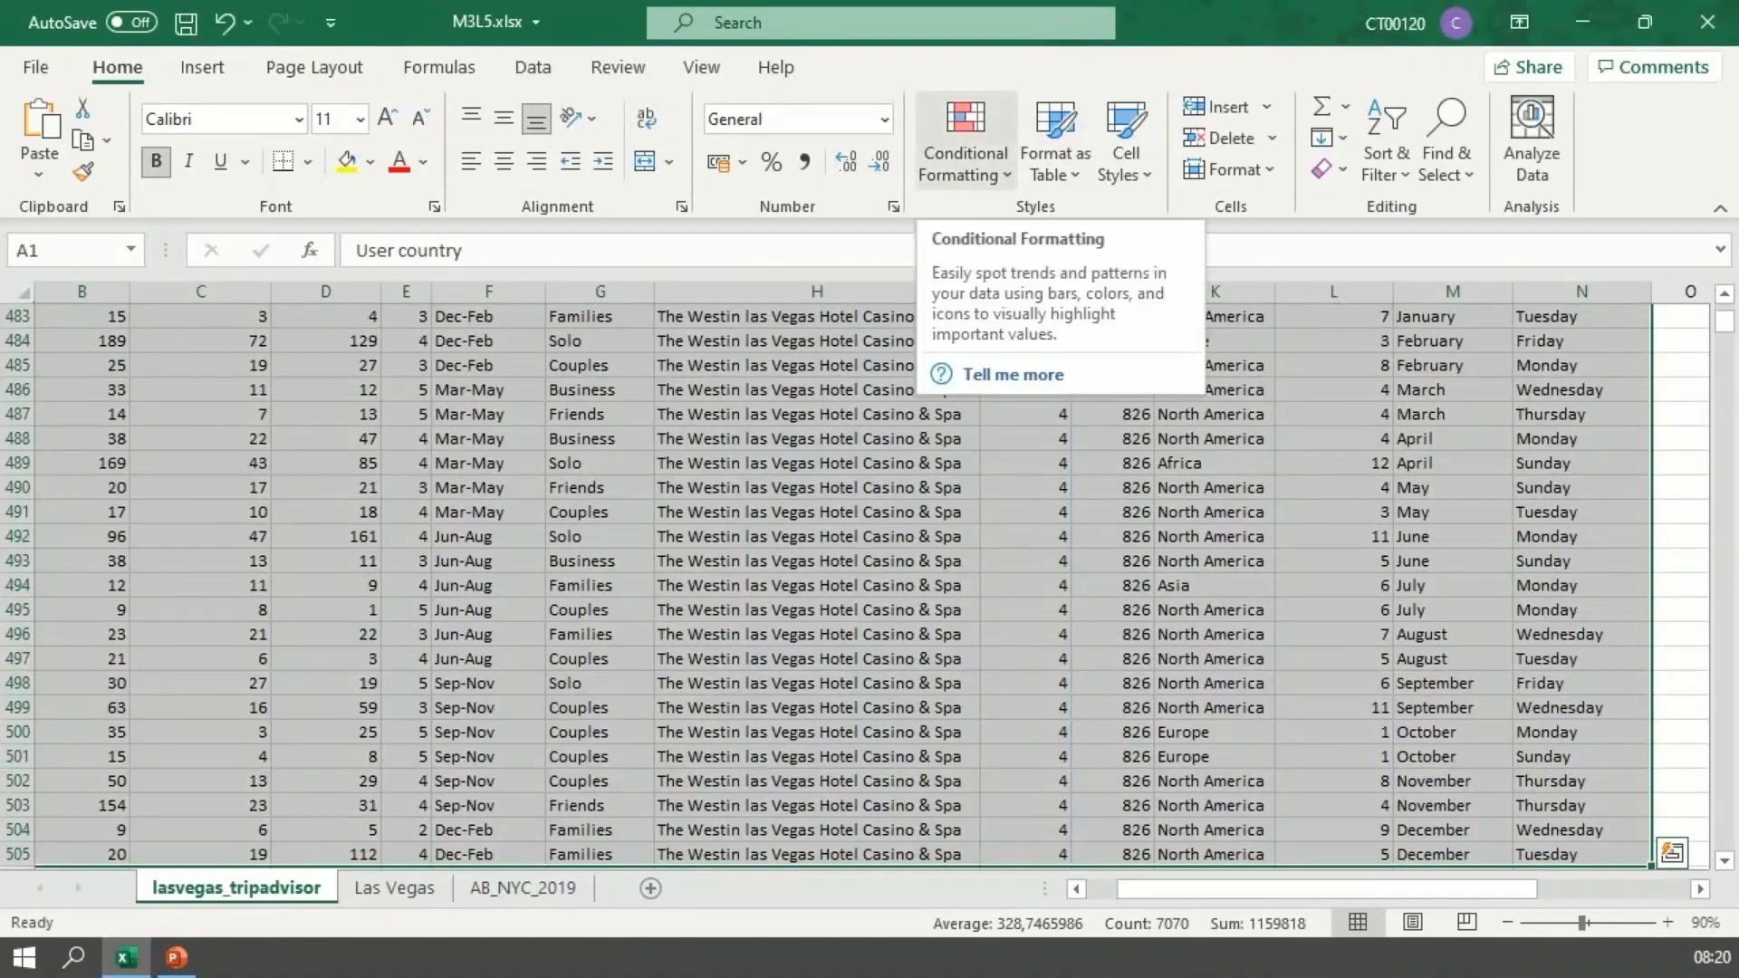
click(965, 154)
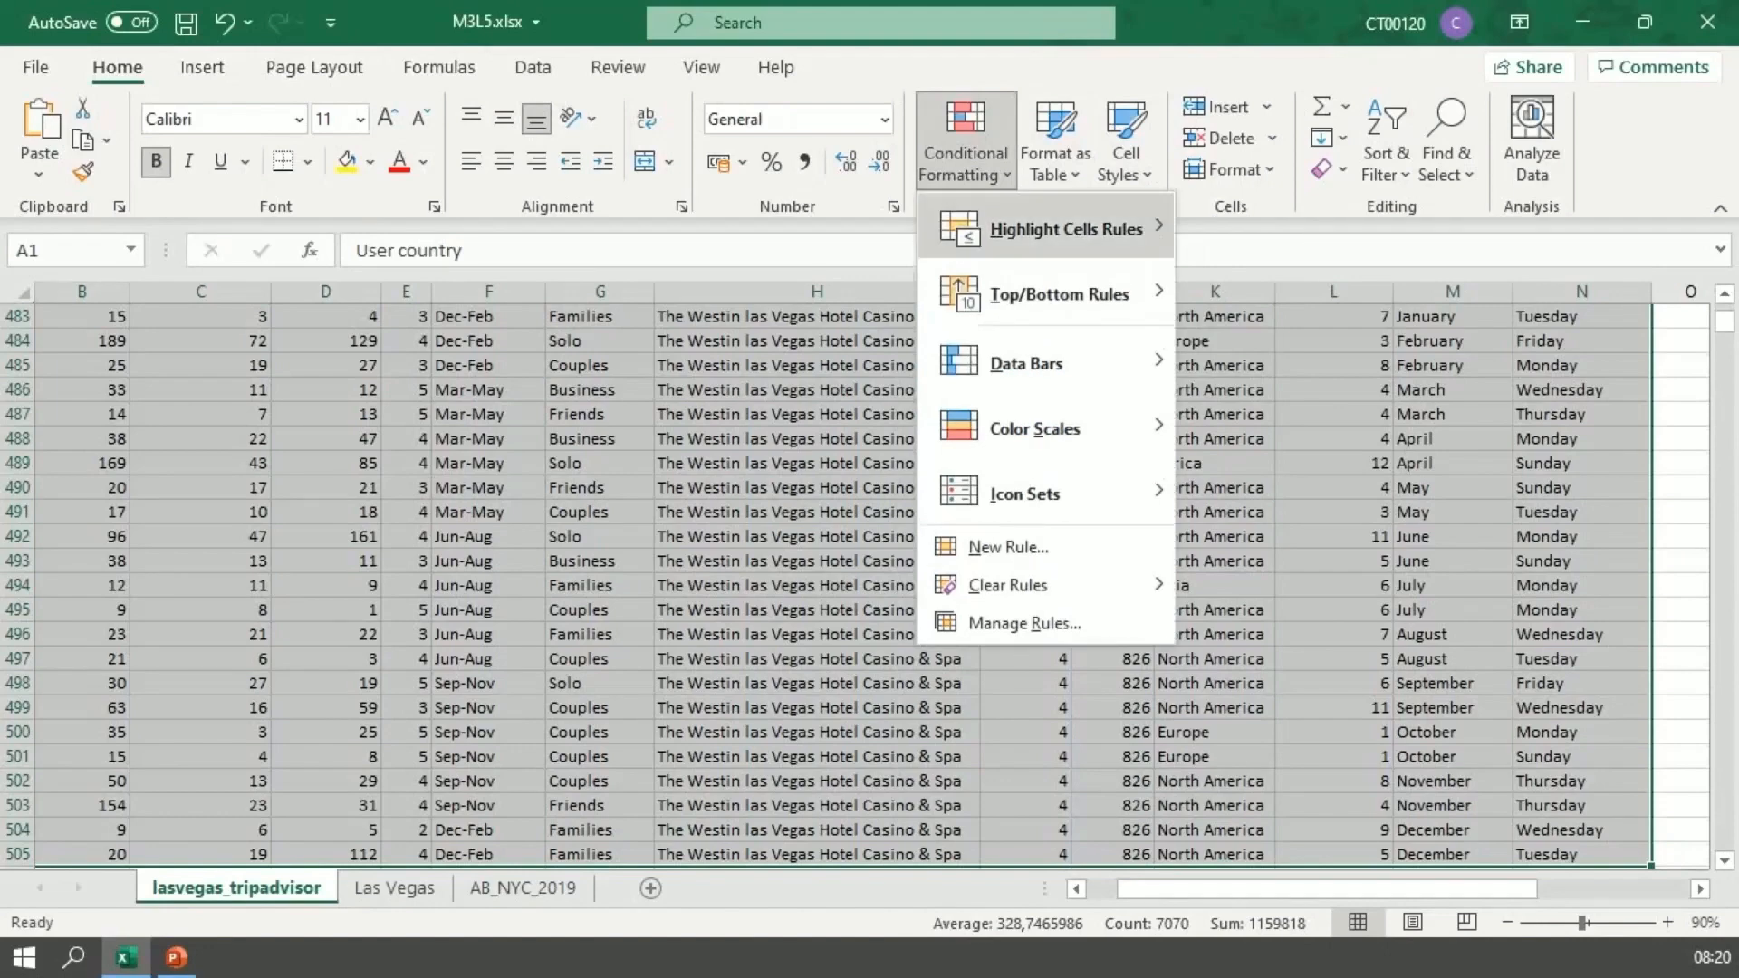
mouse_move(1060, 229)
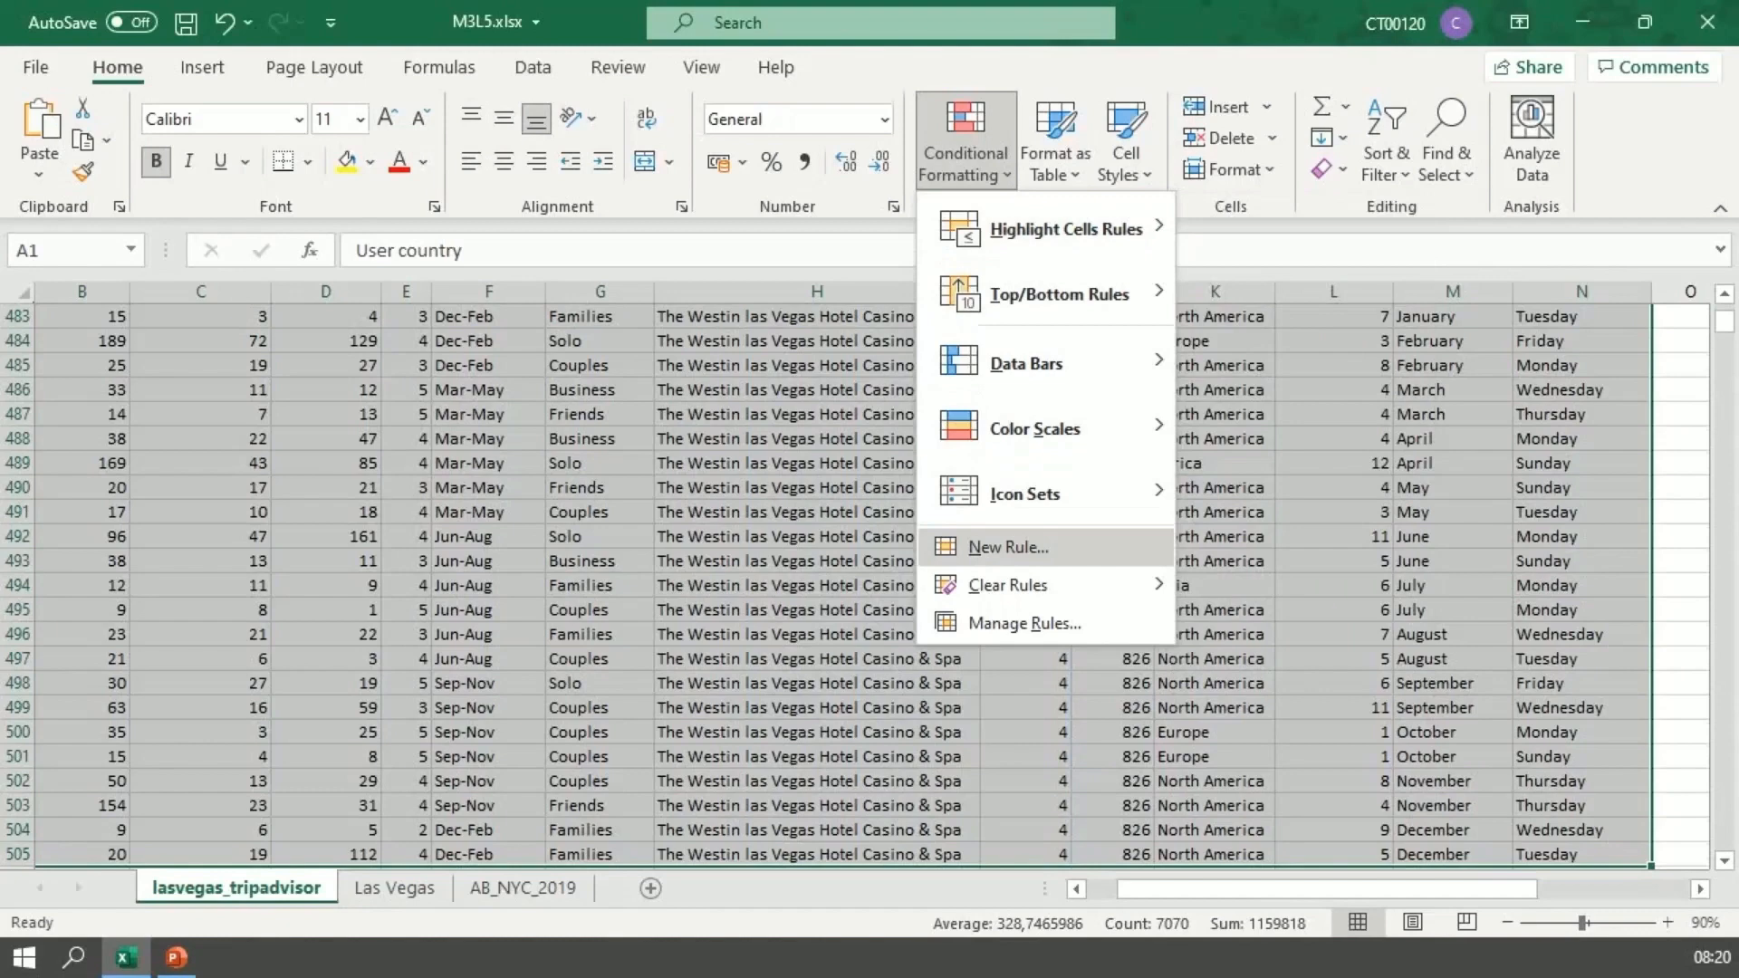
click(1008, 547)
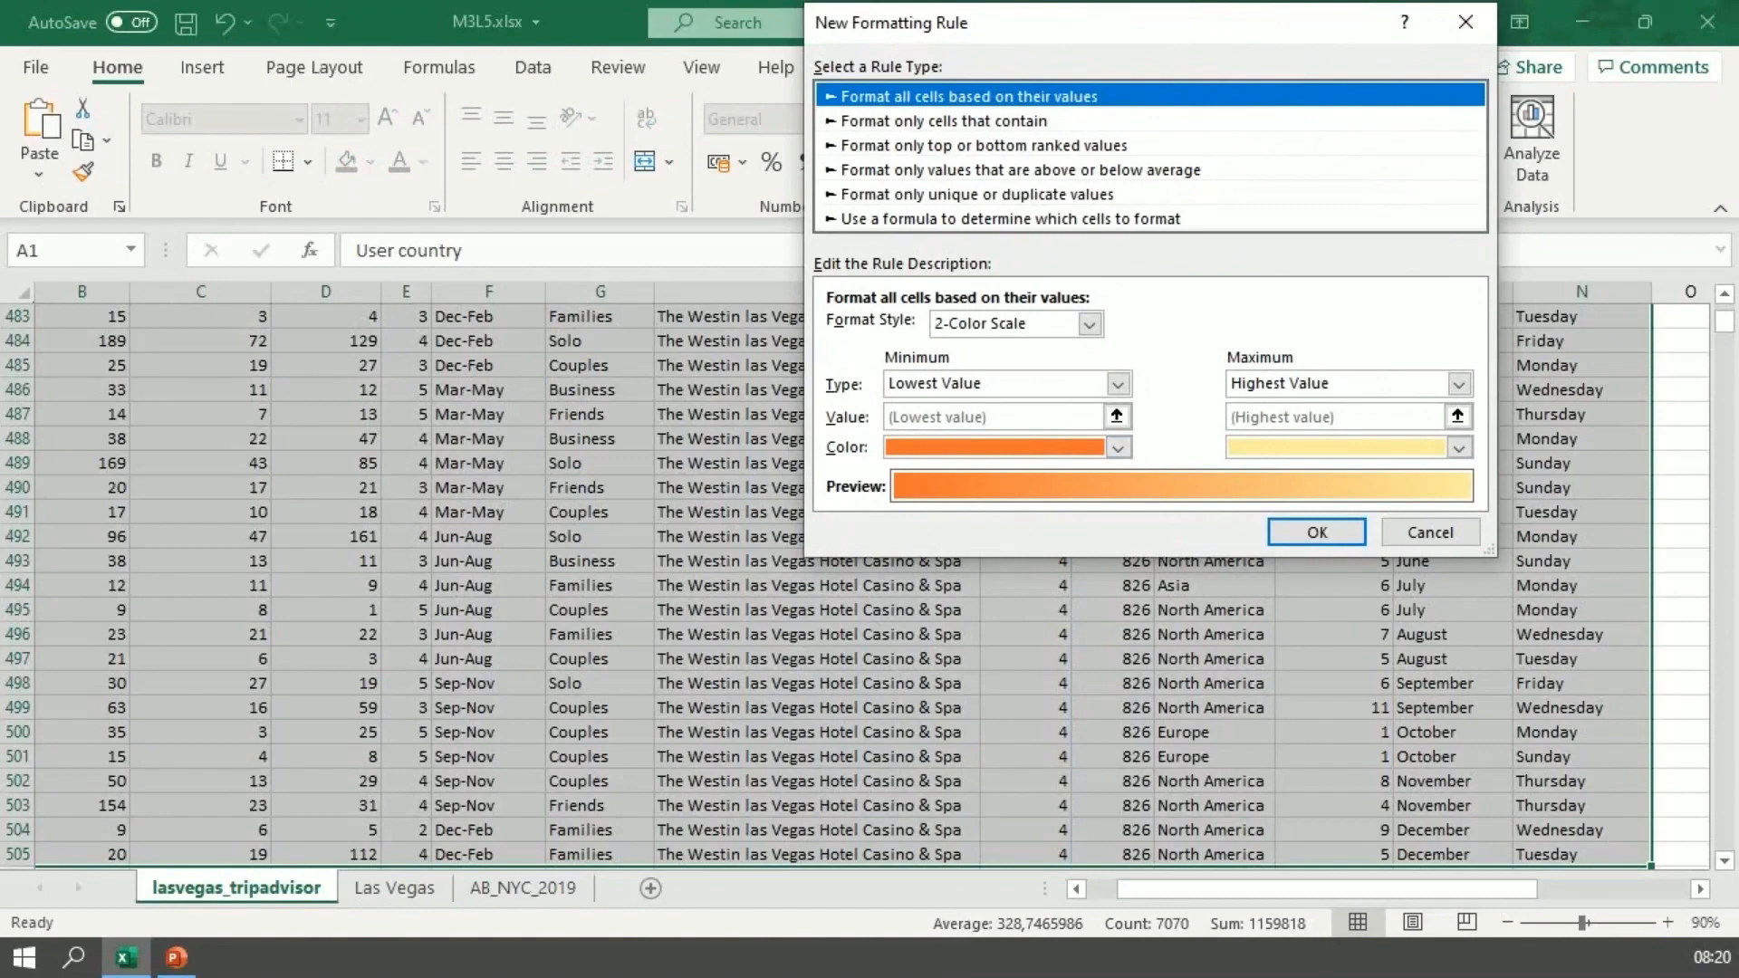
click(1010, 219)
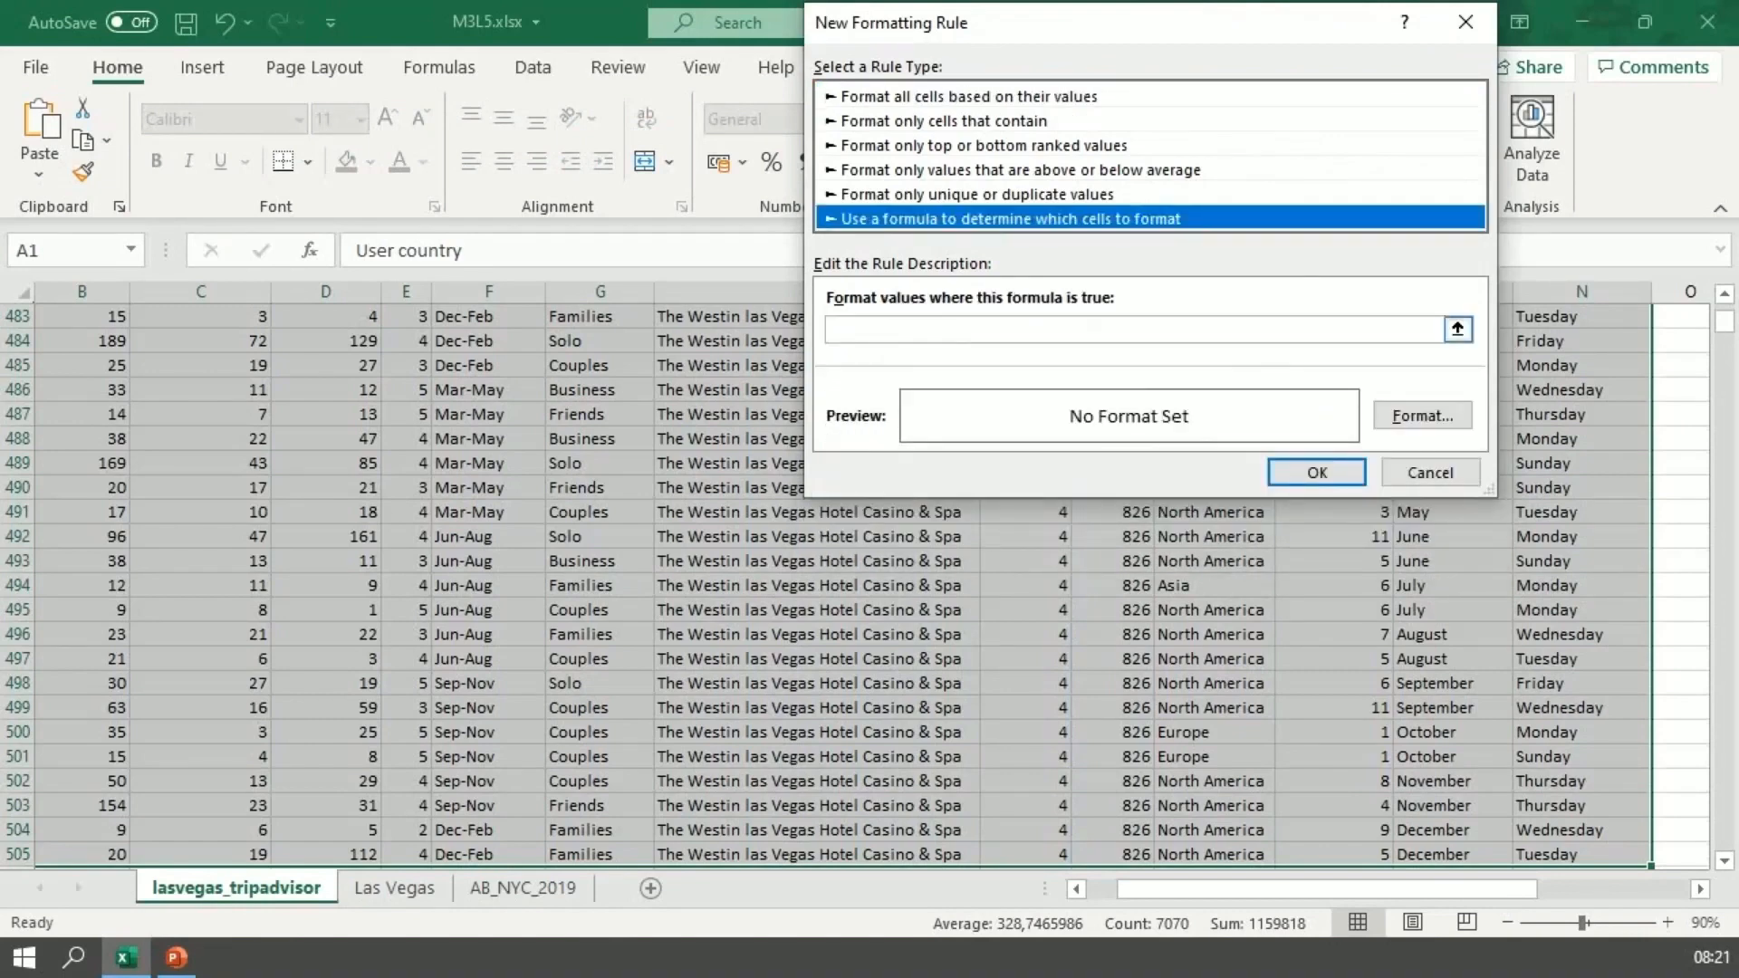
Step: Enter =$H="Excalibur Hotel & Casino" as the rule's formula, pasting in the copied hotel name
click(1059, 330)
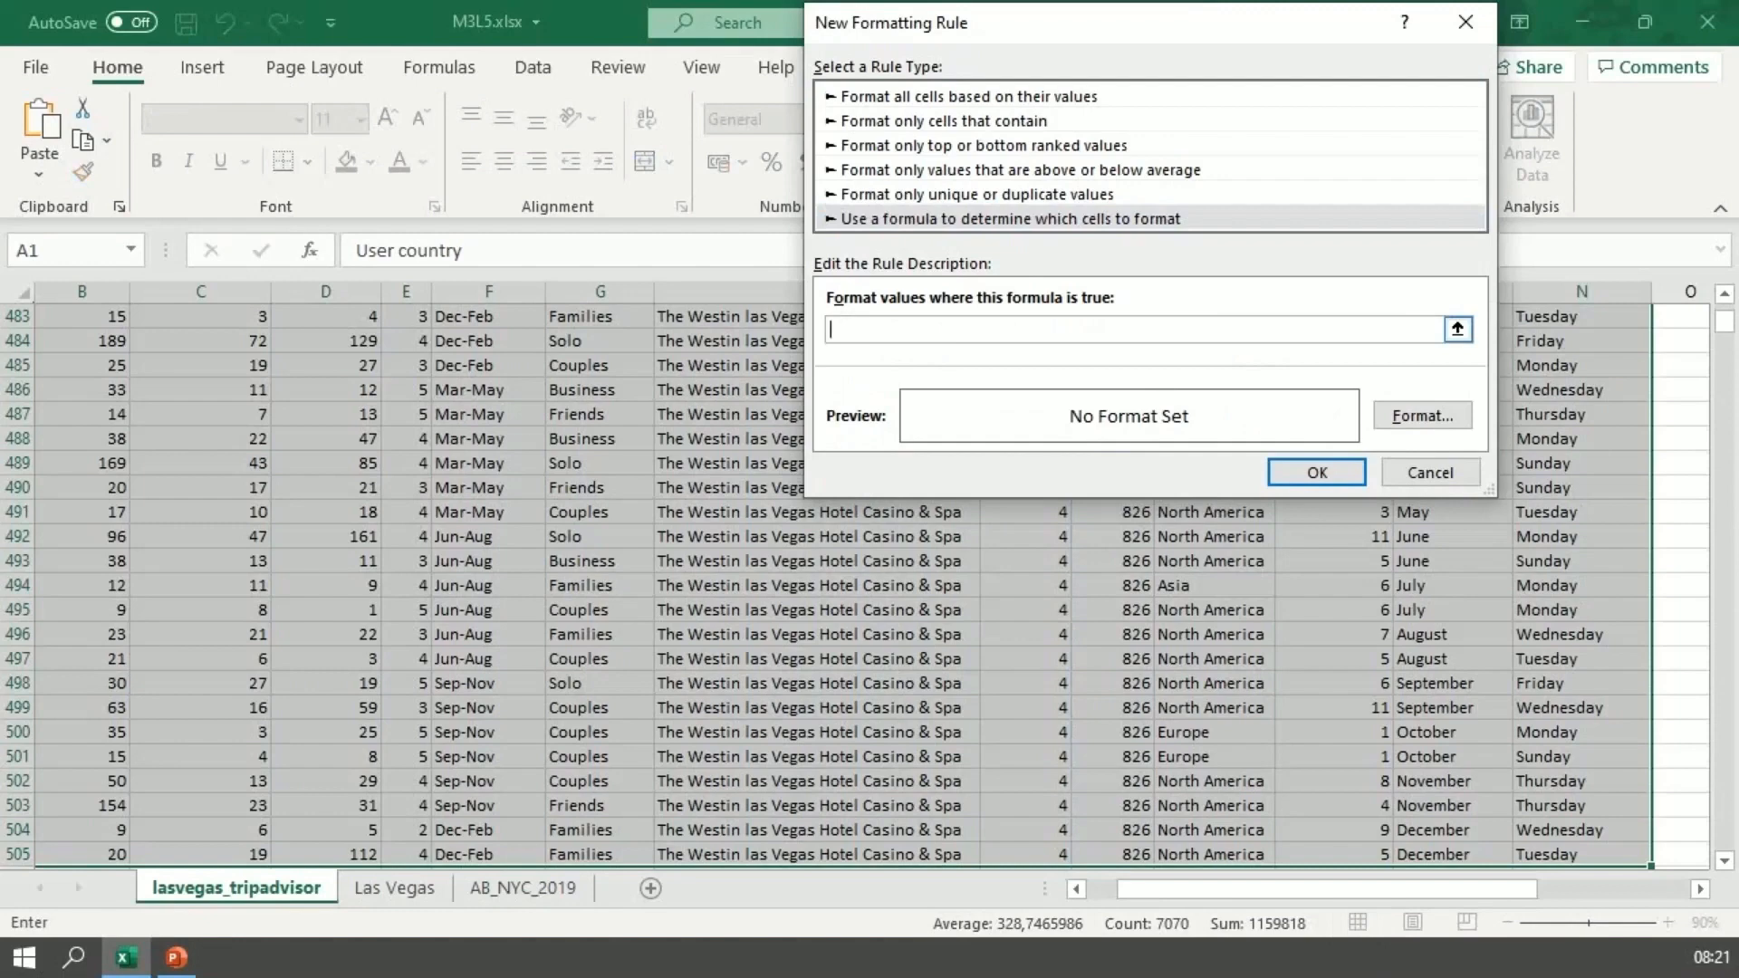
text(=)
drag(1018, 33, 1108, 96)
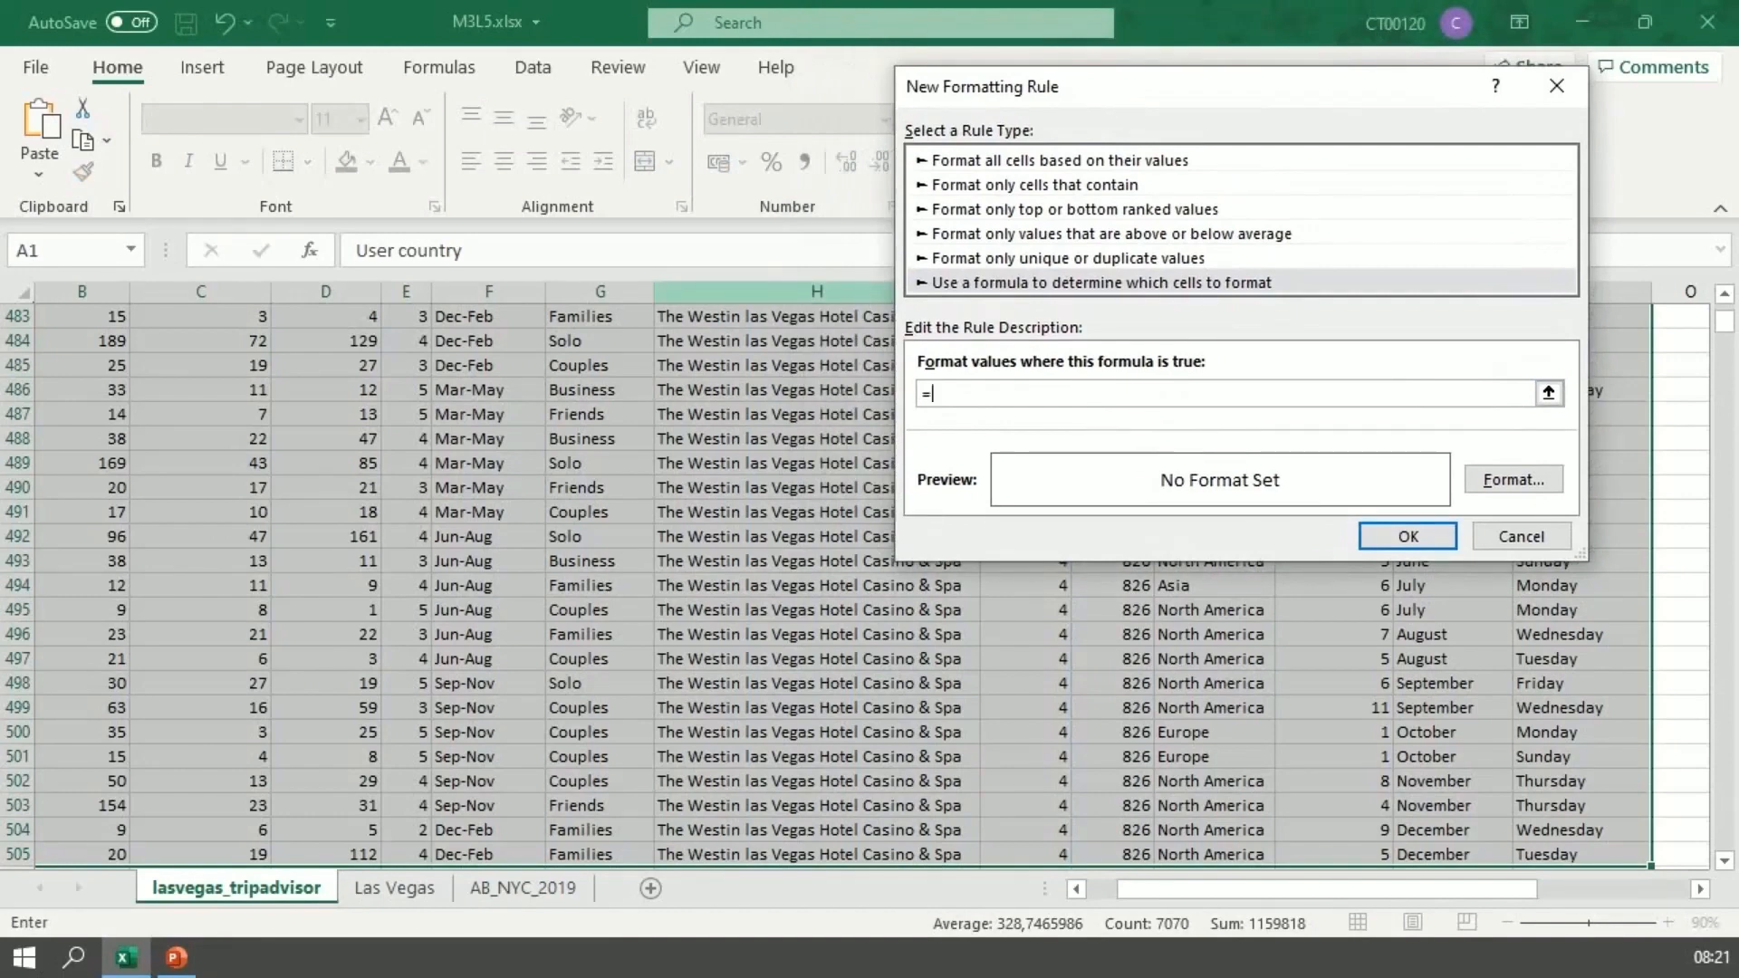
text($H)
text(=")
key(ctrl+v)
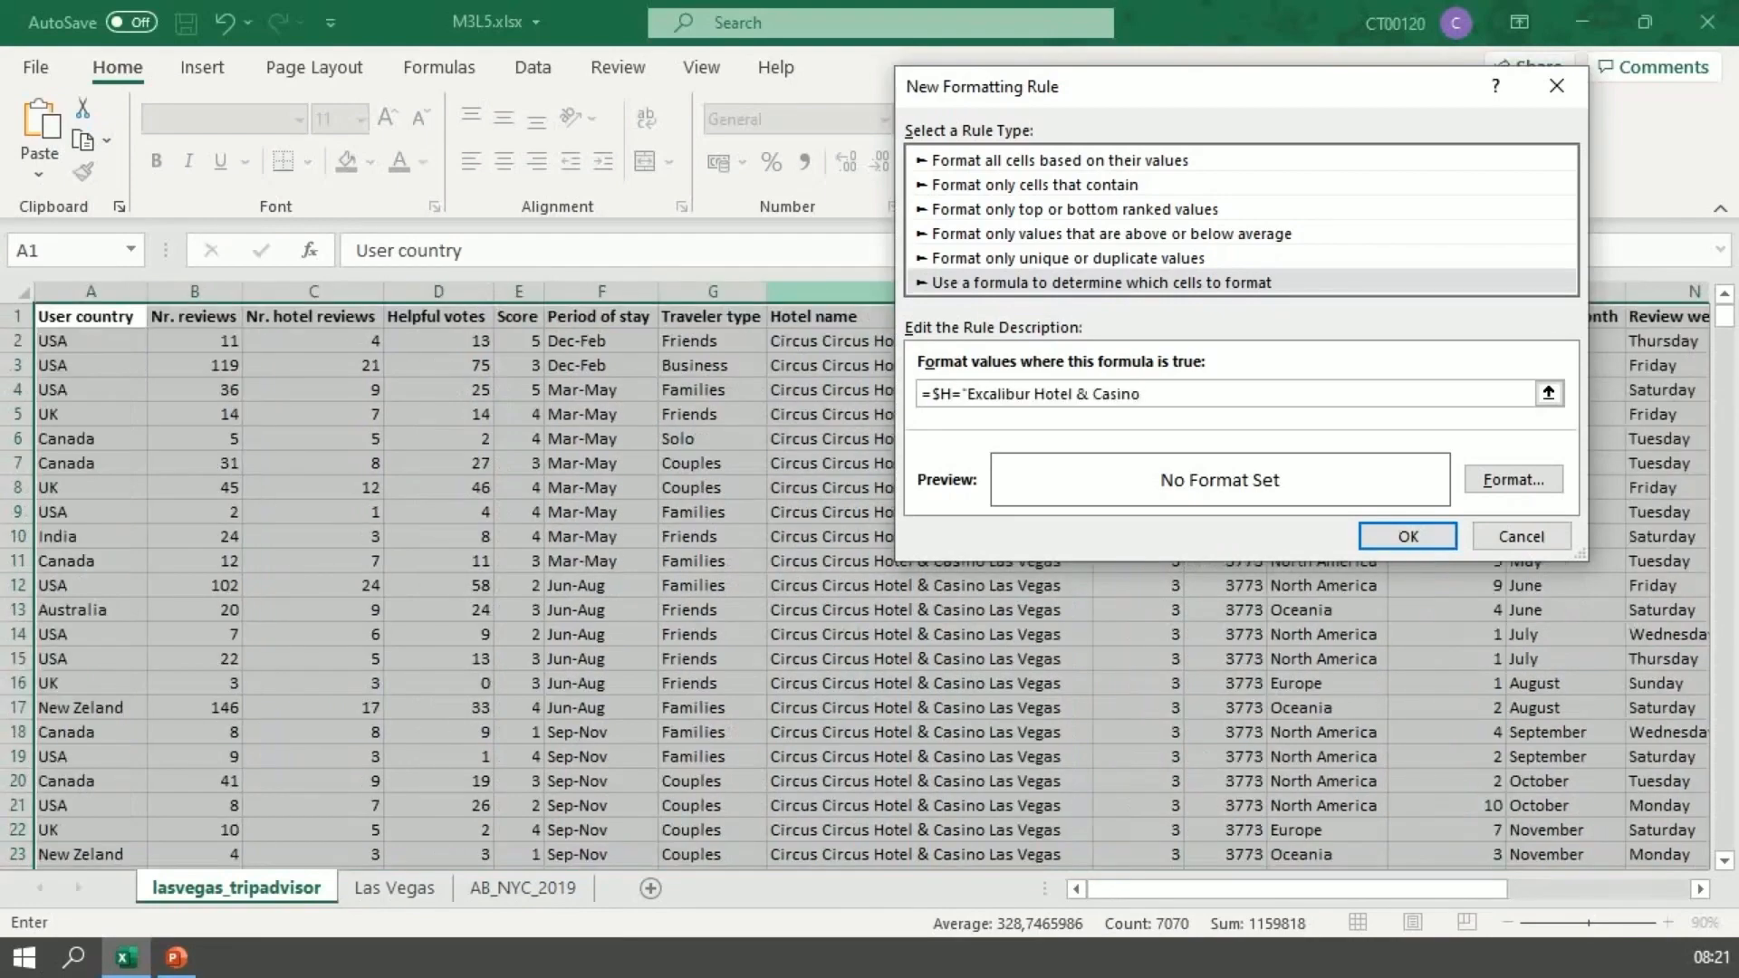
text(")
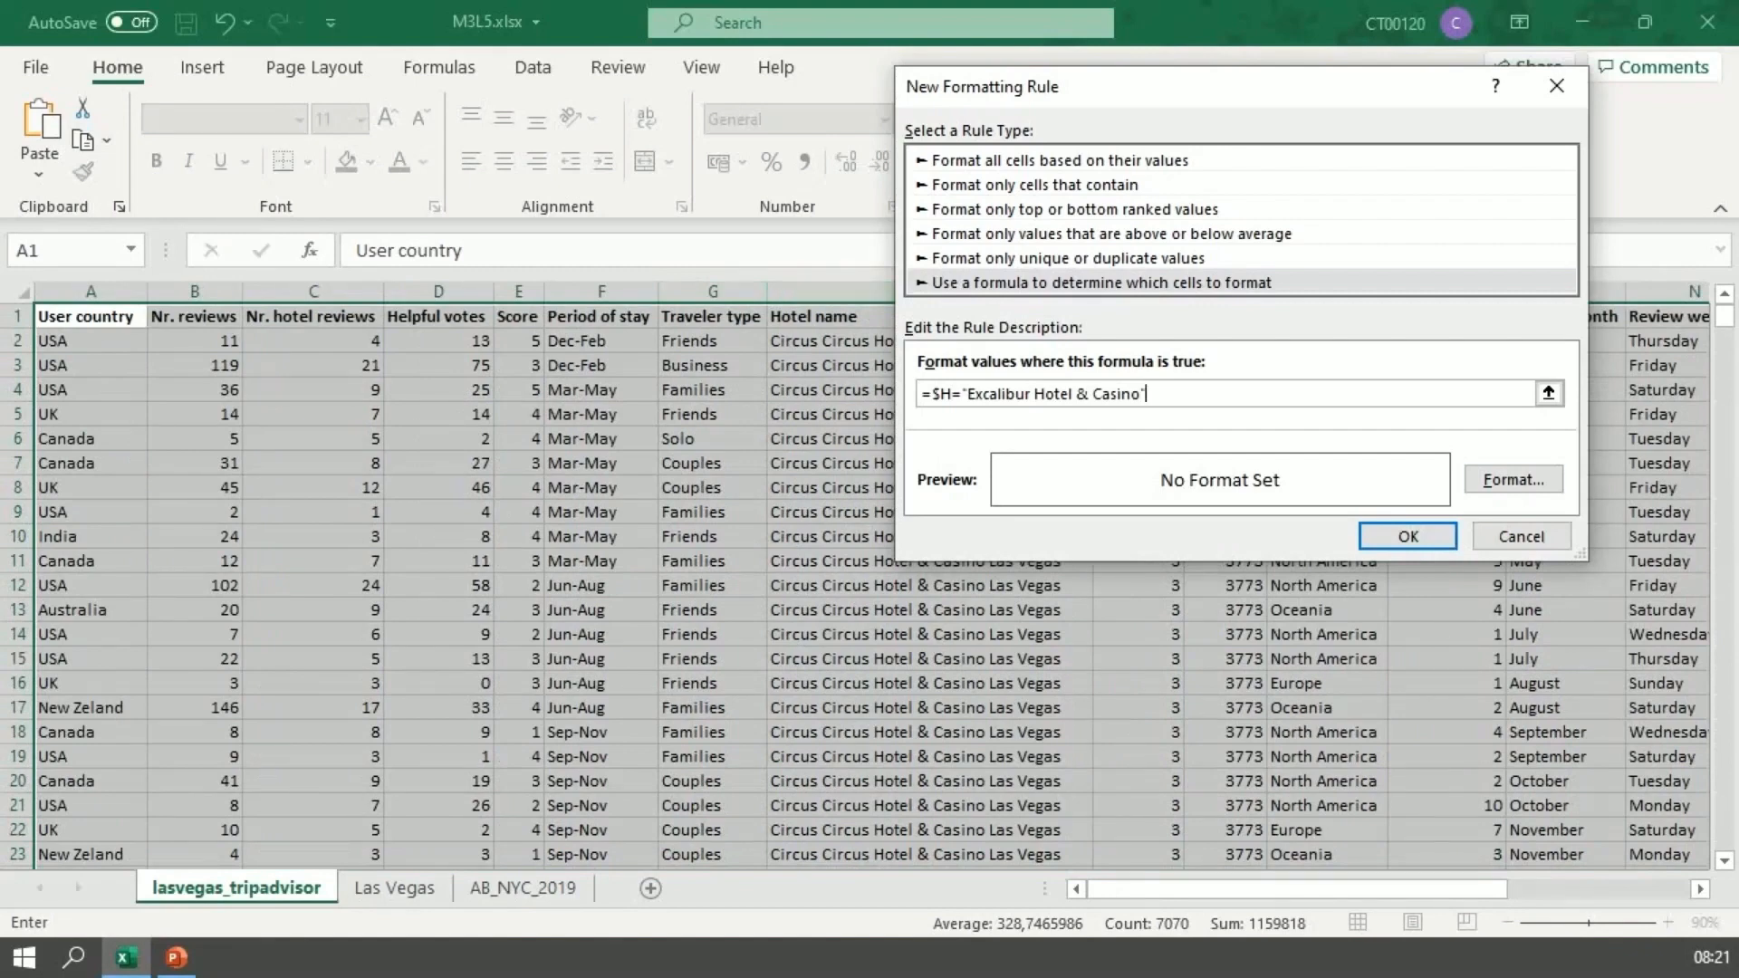
Step: Give the rule a light blue background fill, apply it and check the highlighted hotel rows
click(1512, 480)
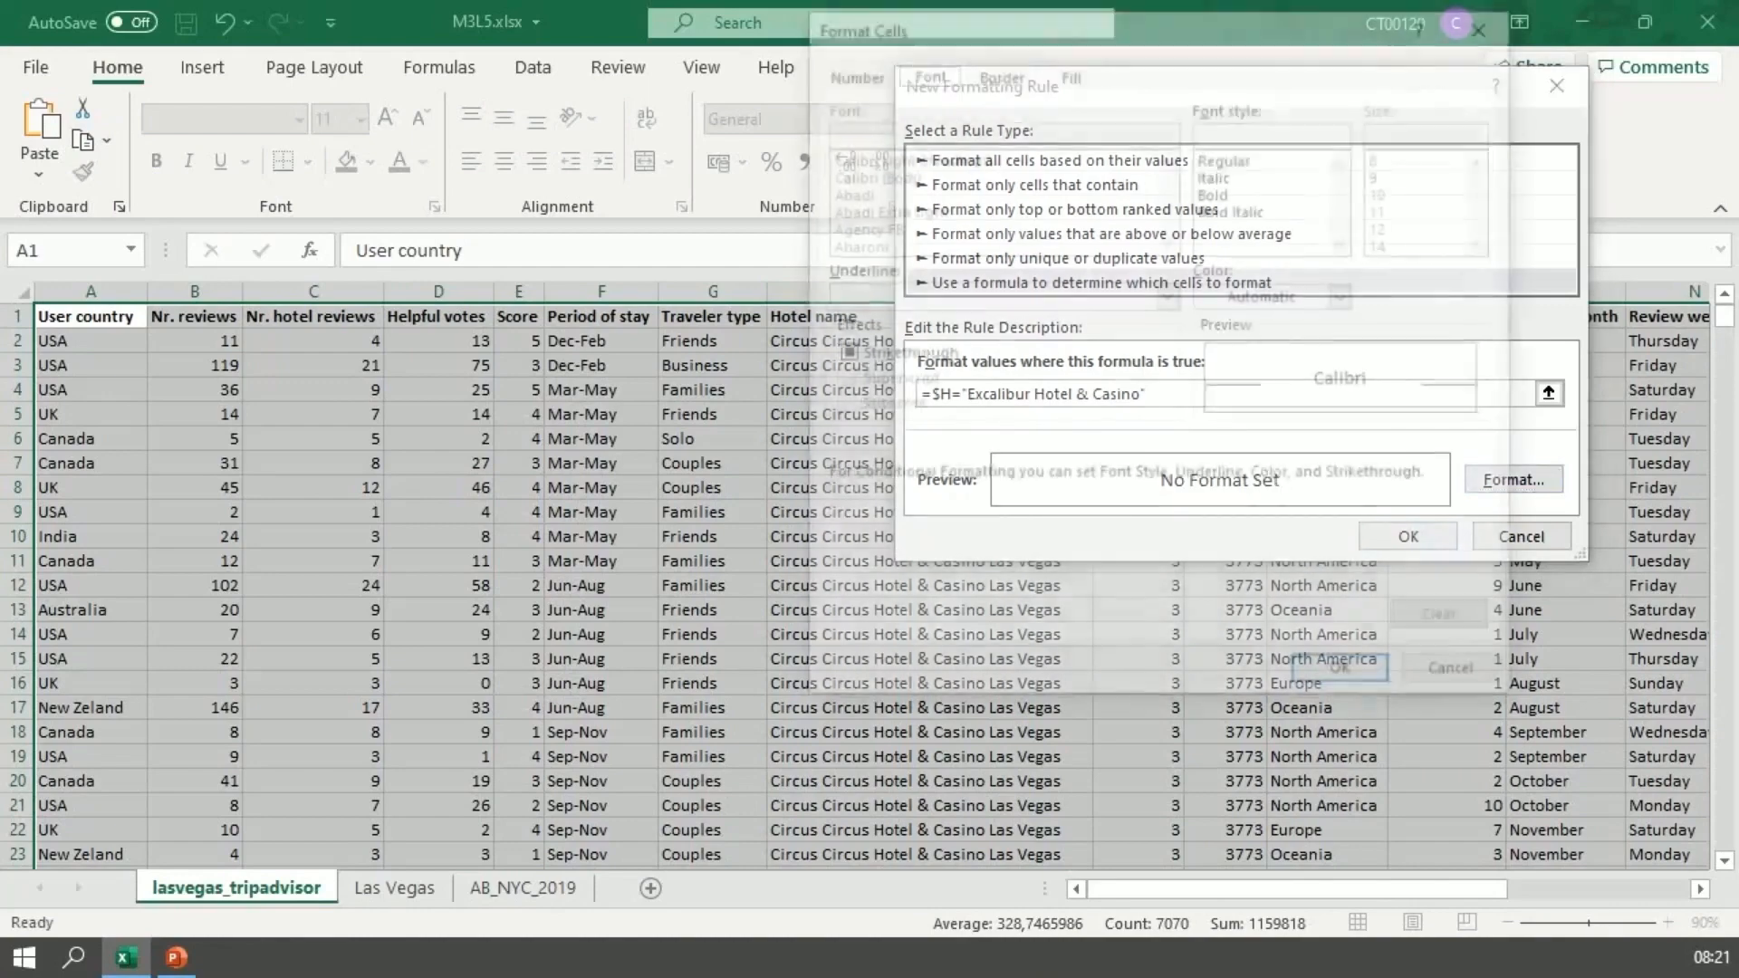
click(1069, 70)
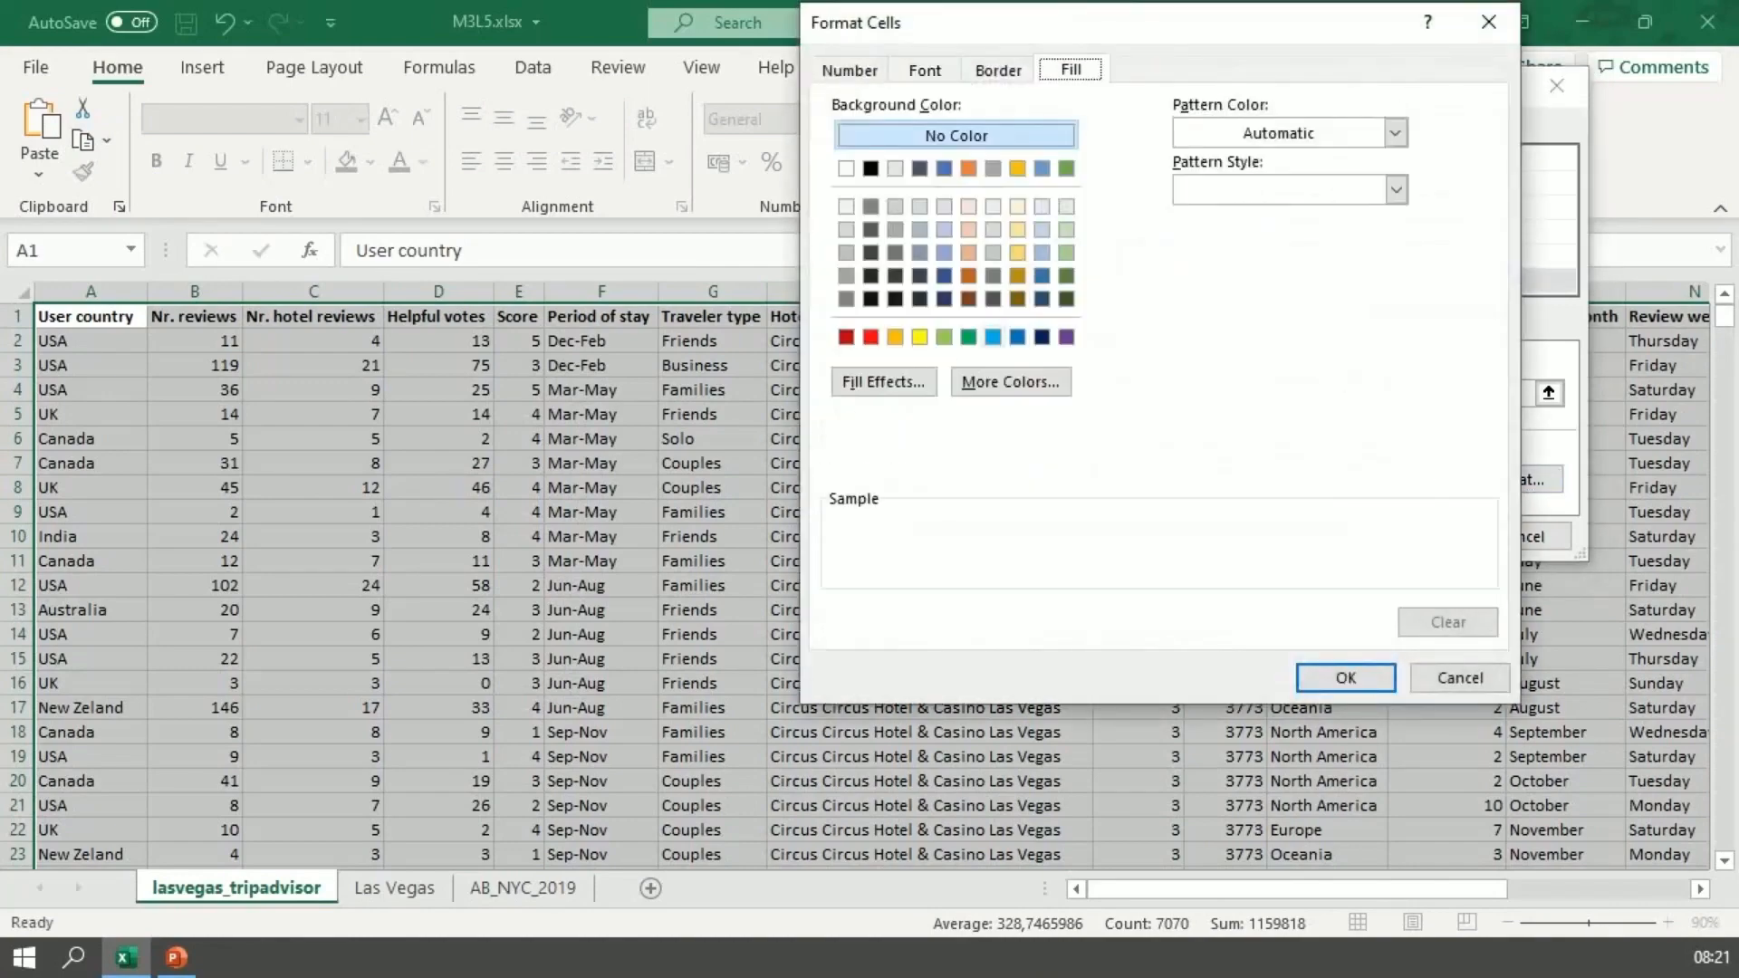
click(994, 337)
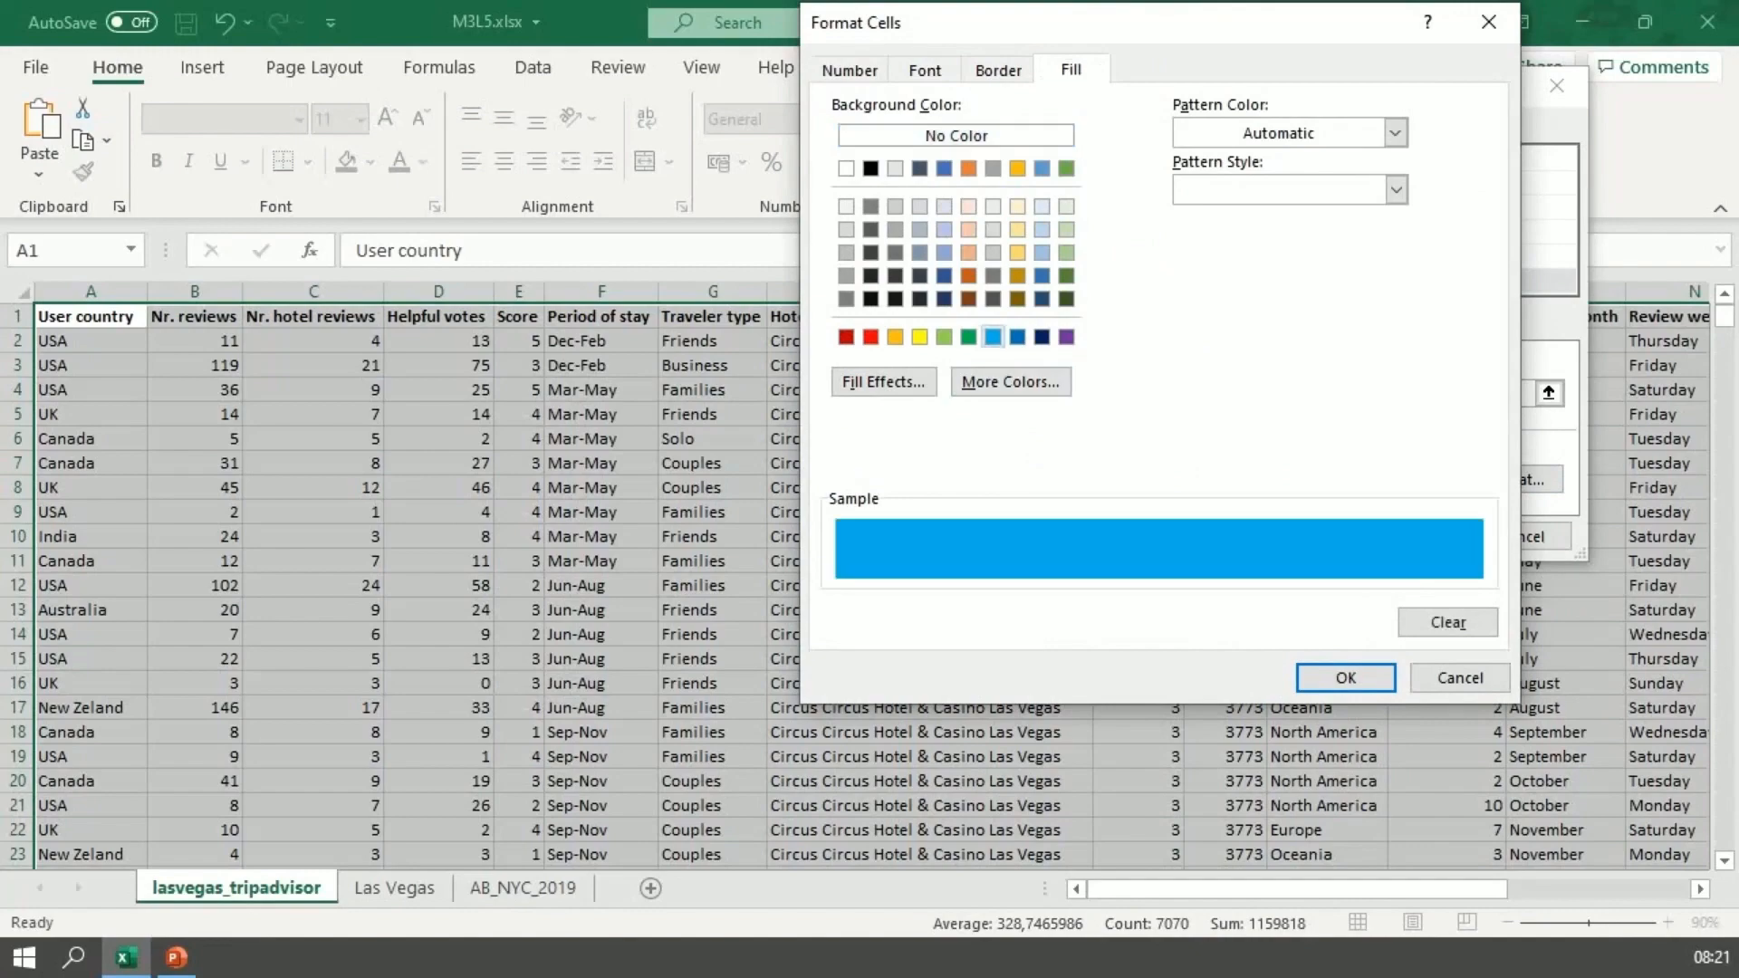
click(1346, 677)
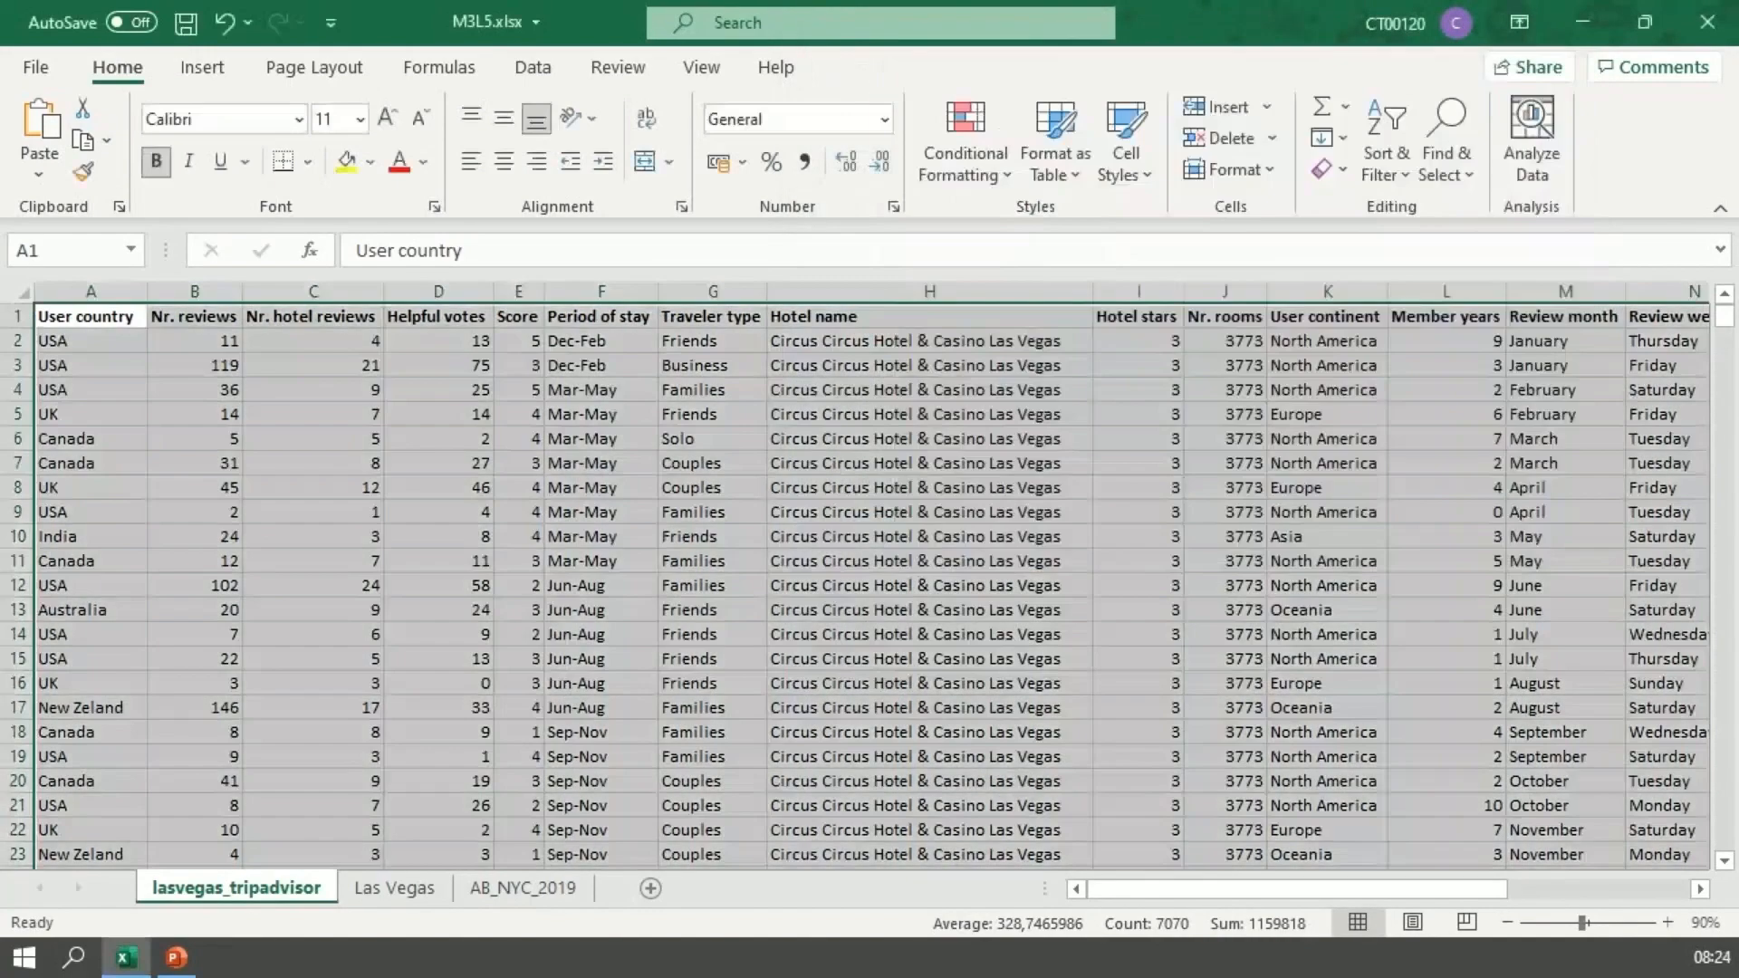
scroll(856, 584, down, 7)
scroll(869, 585, down, 1)
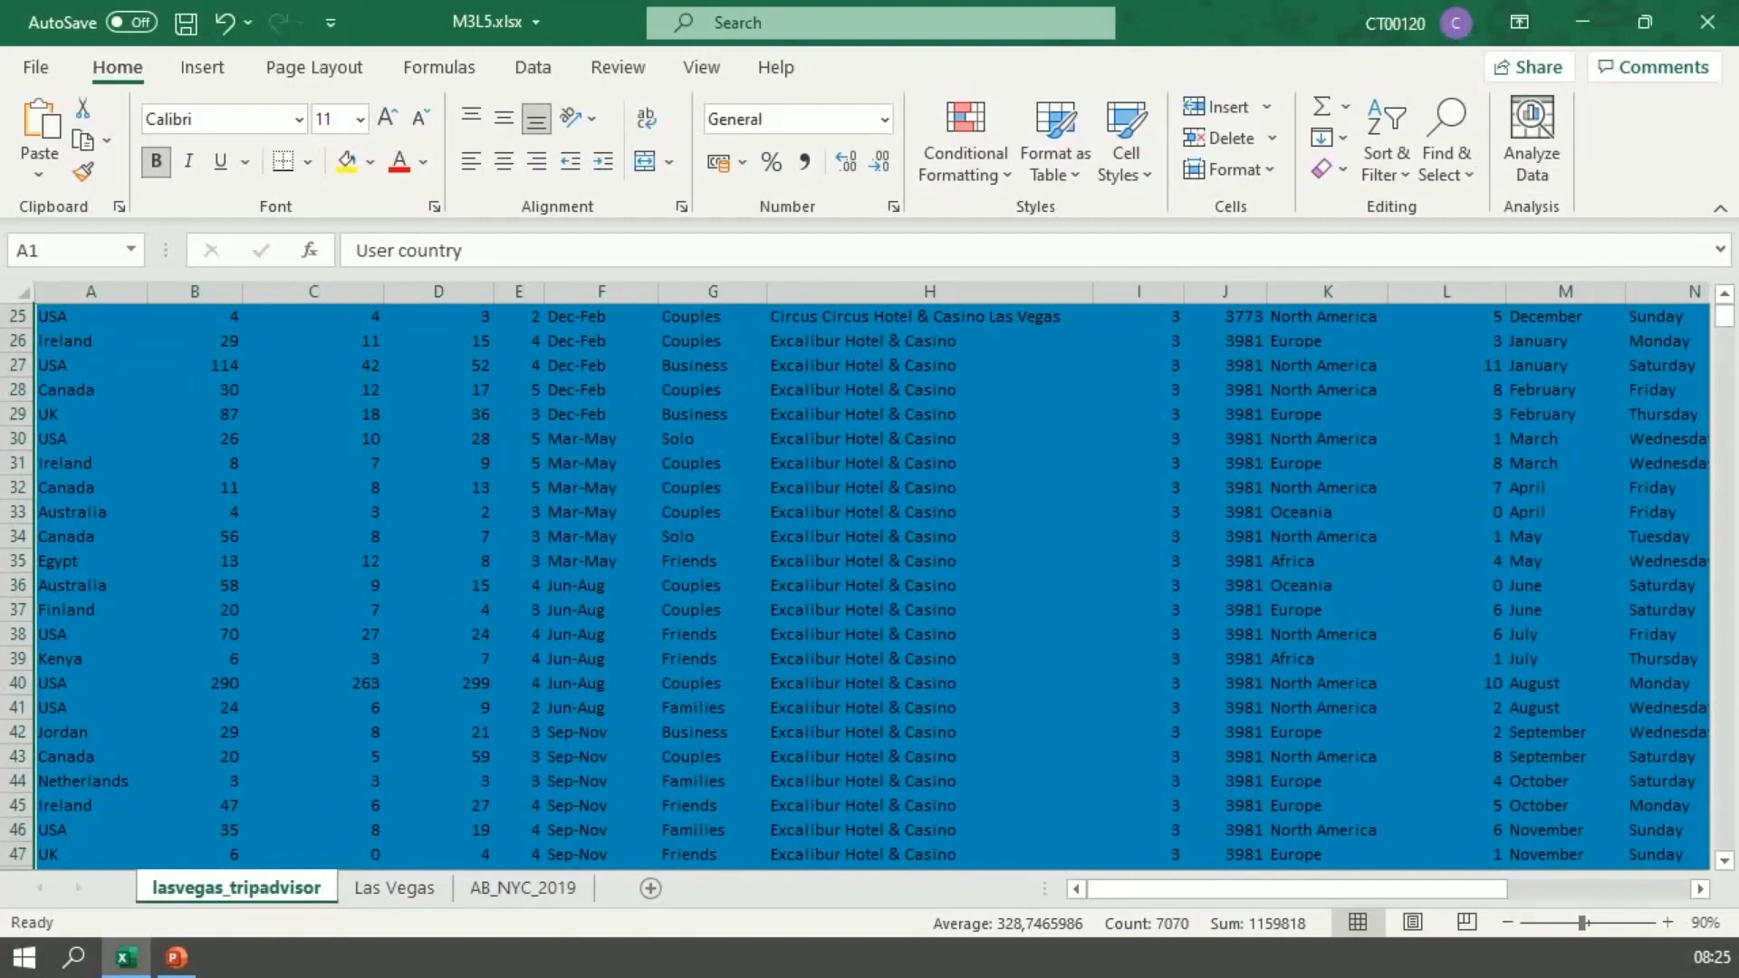
scroll(869, 580, up, 8)
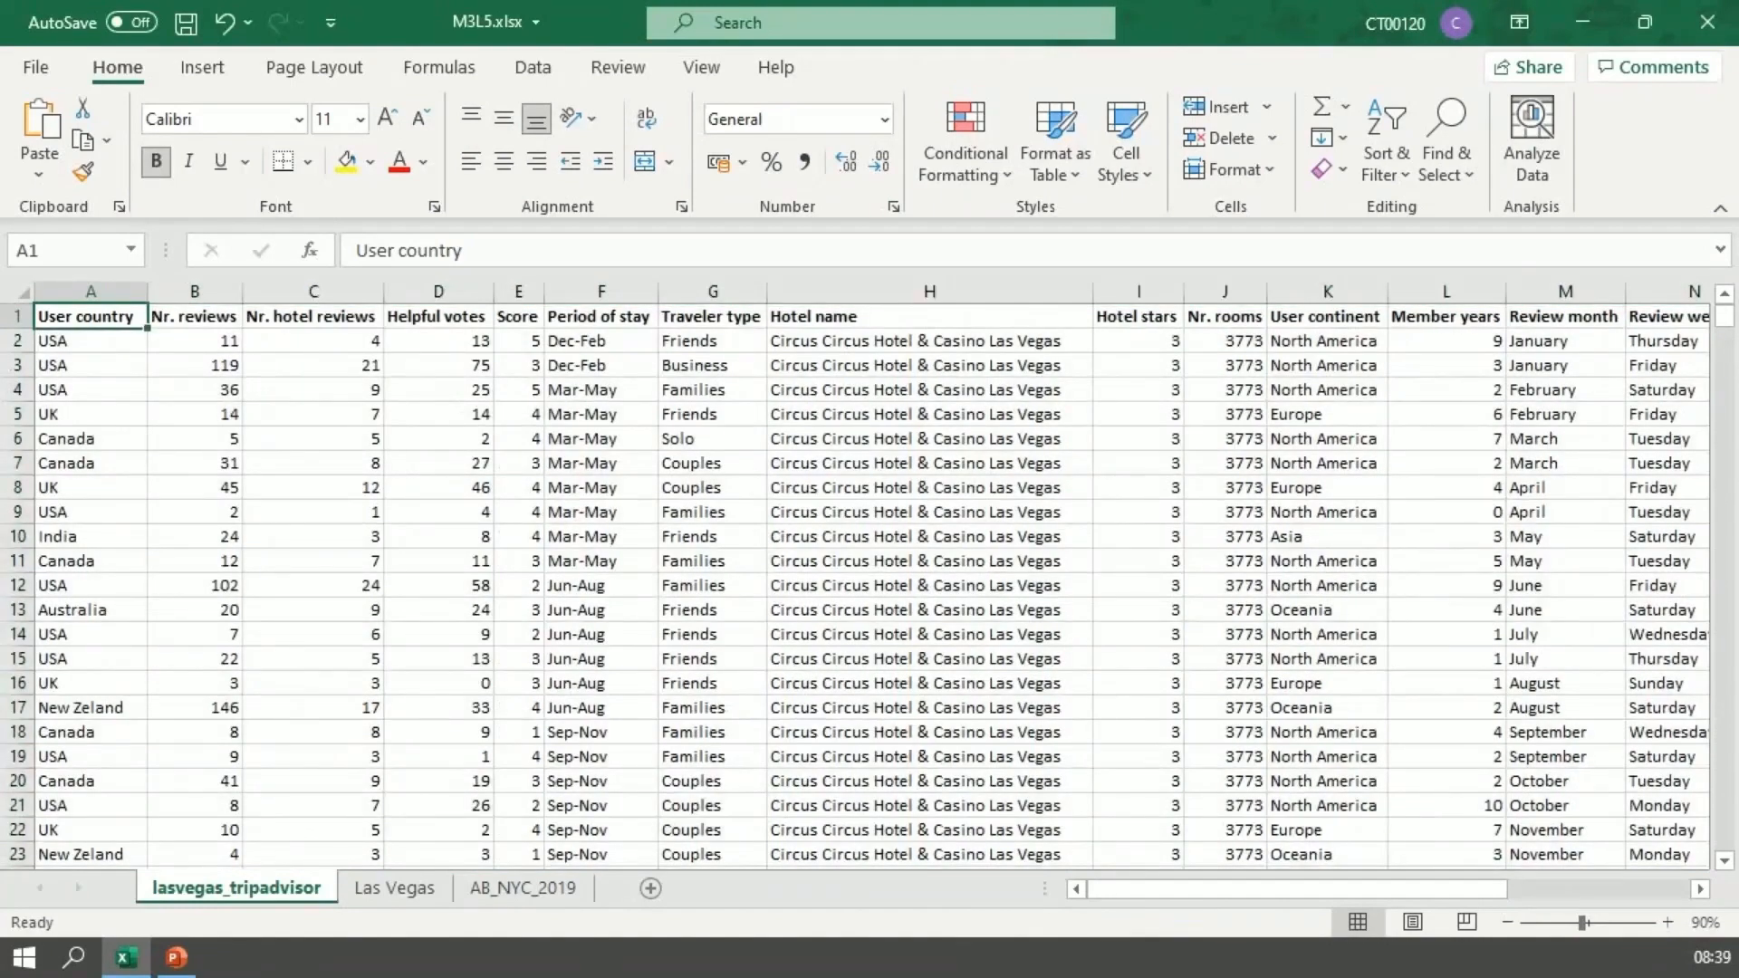
Step: Select the whole dataset from A1 and start a new conditional formatting rule that uses a formula to determine which cells to format
key(ctrl+shift+End)
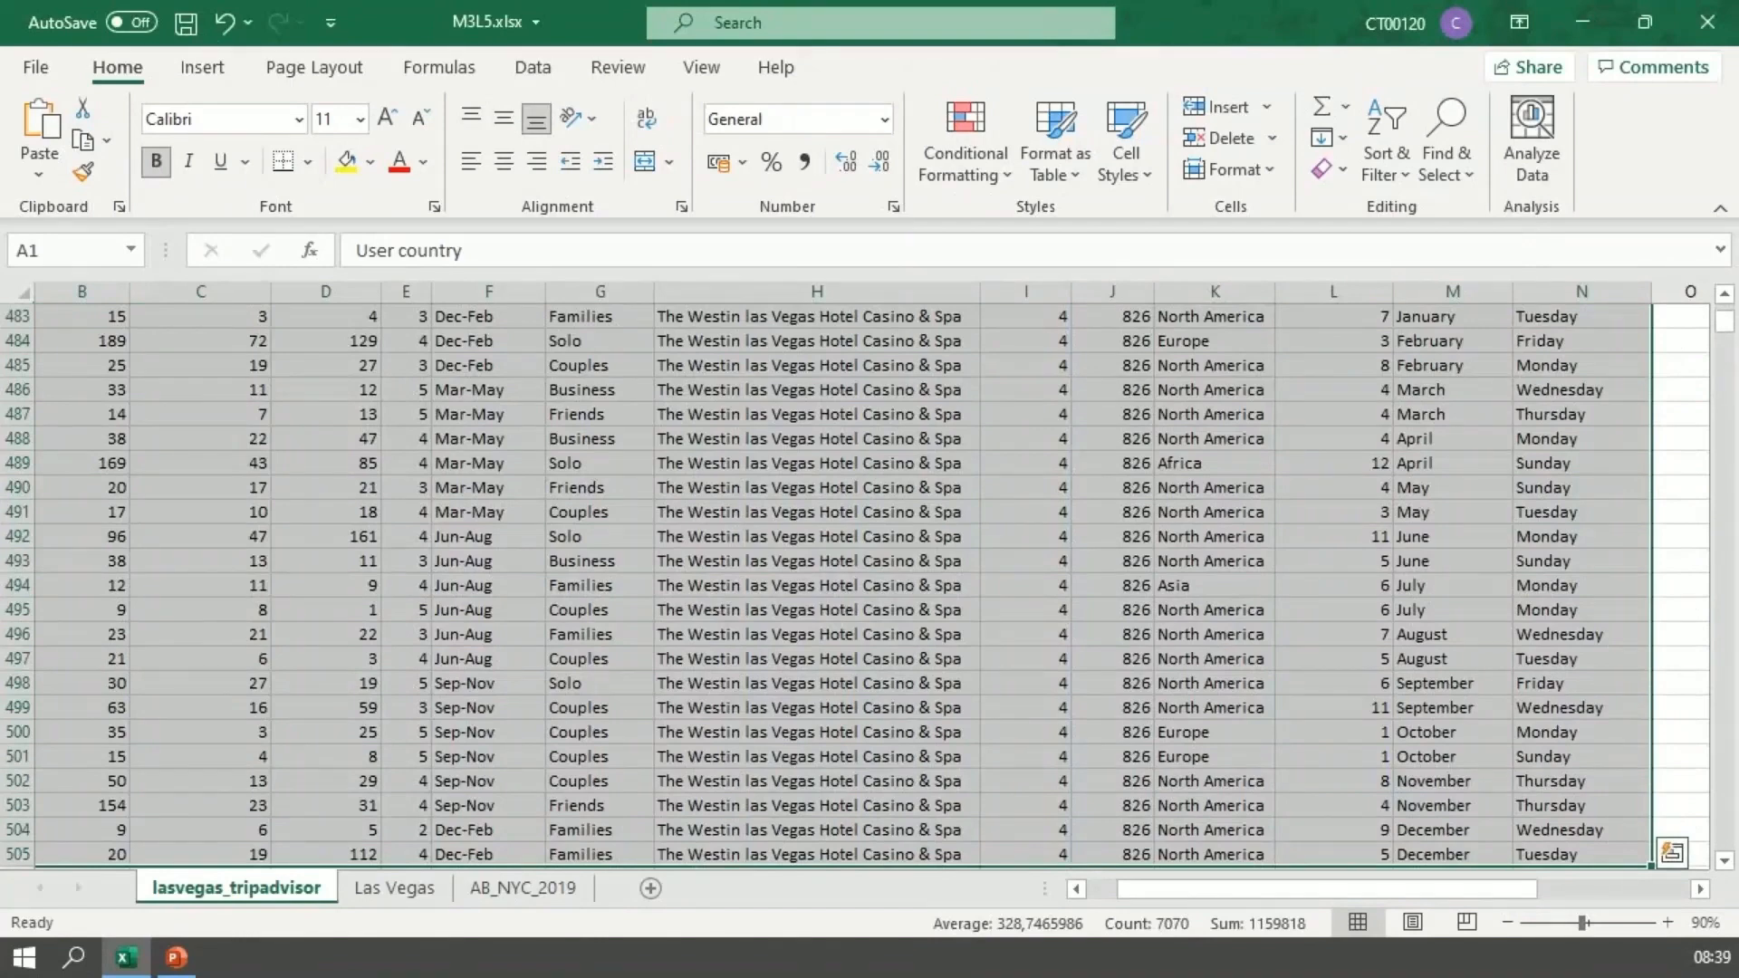
click(965, 154)
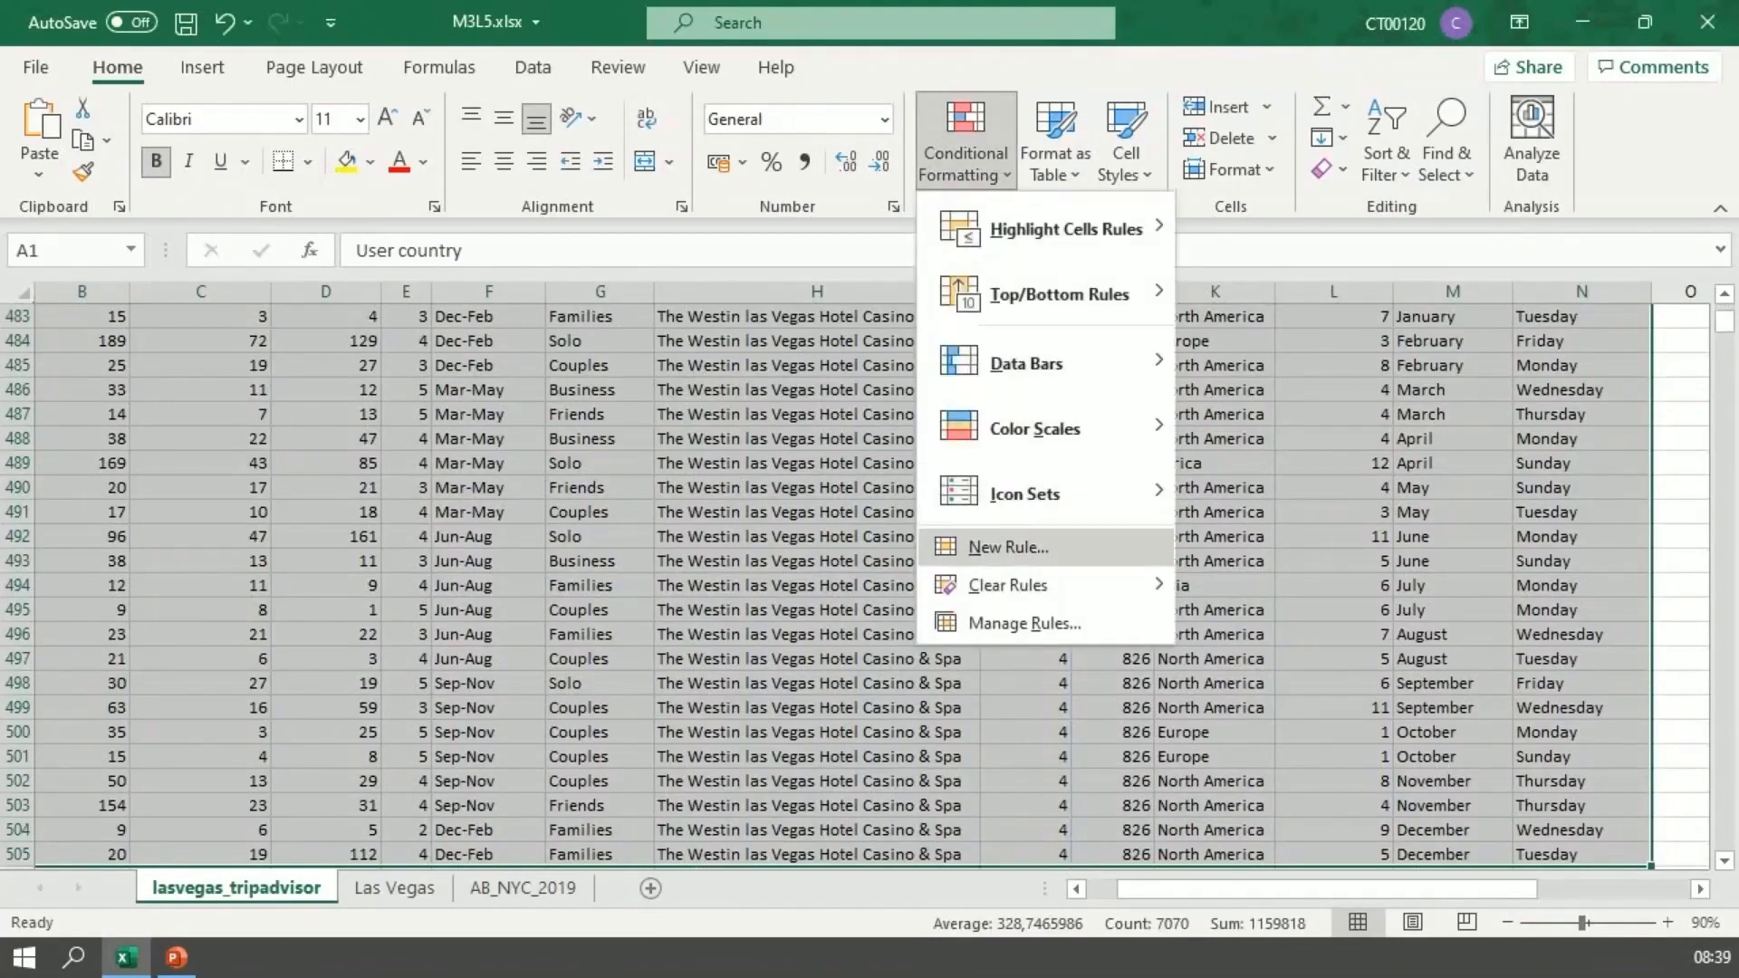
click(1007, 547)
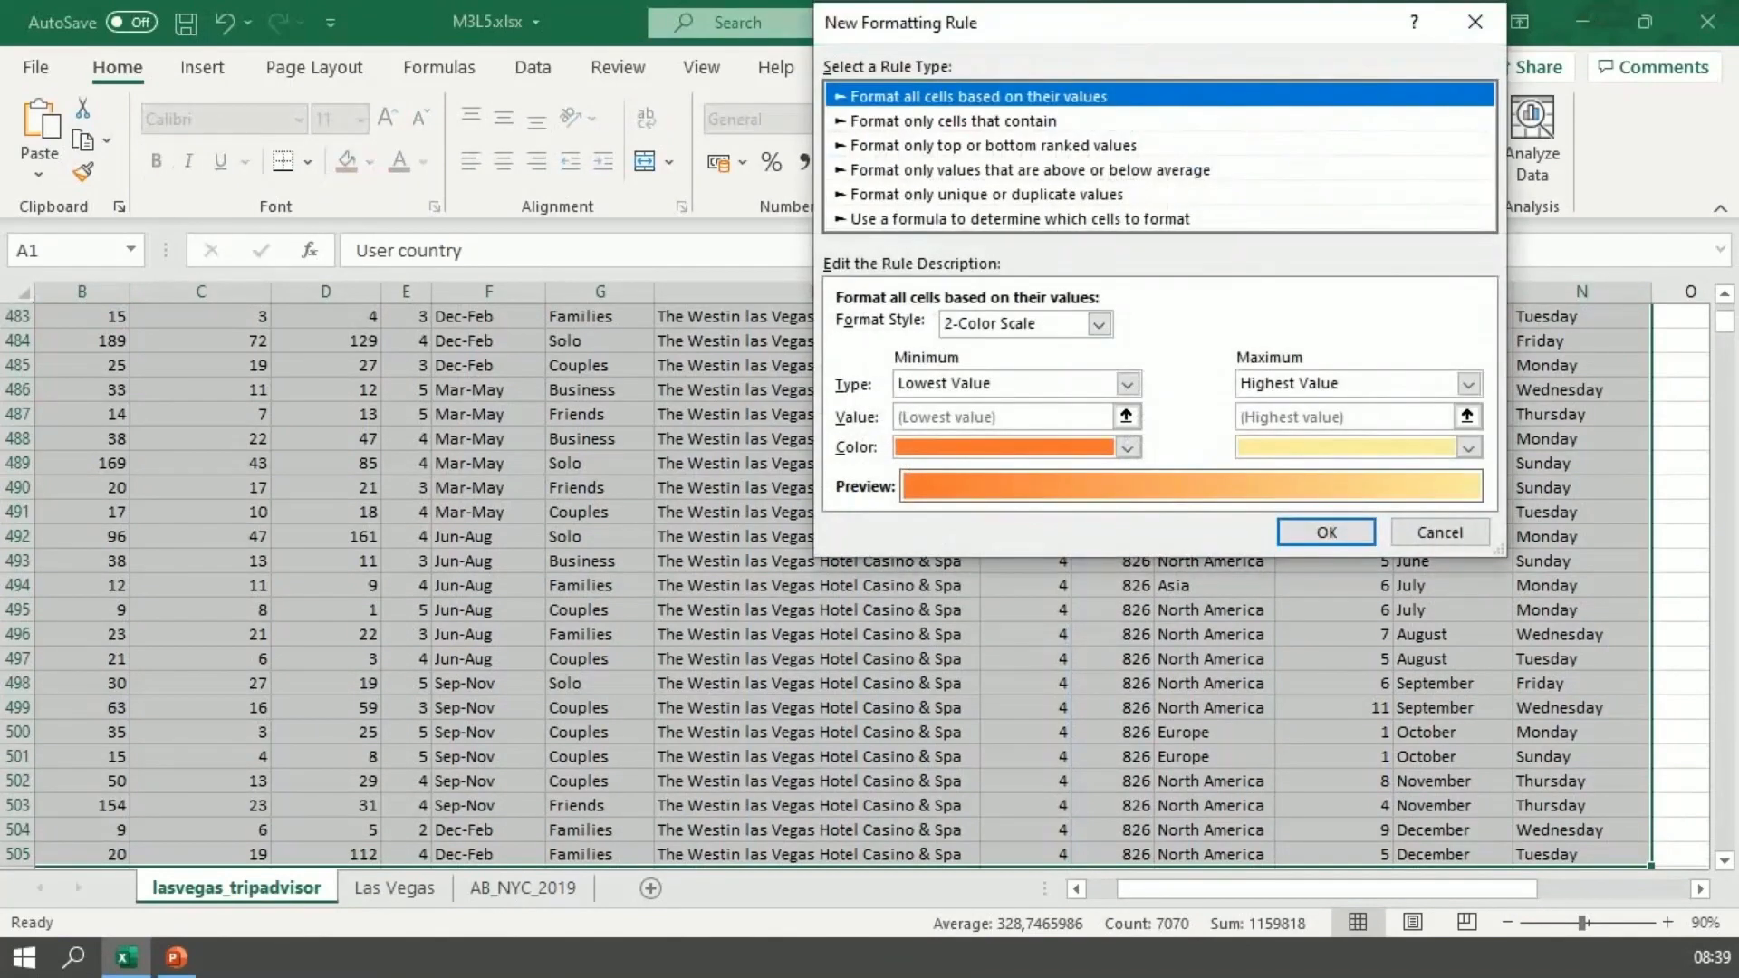
click(1020, 219)
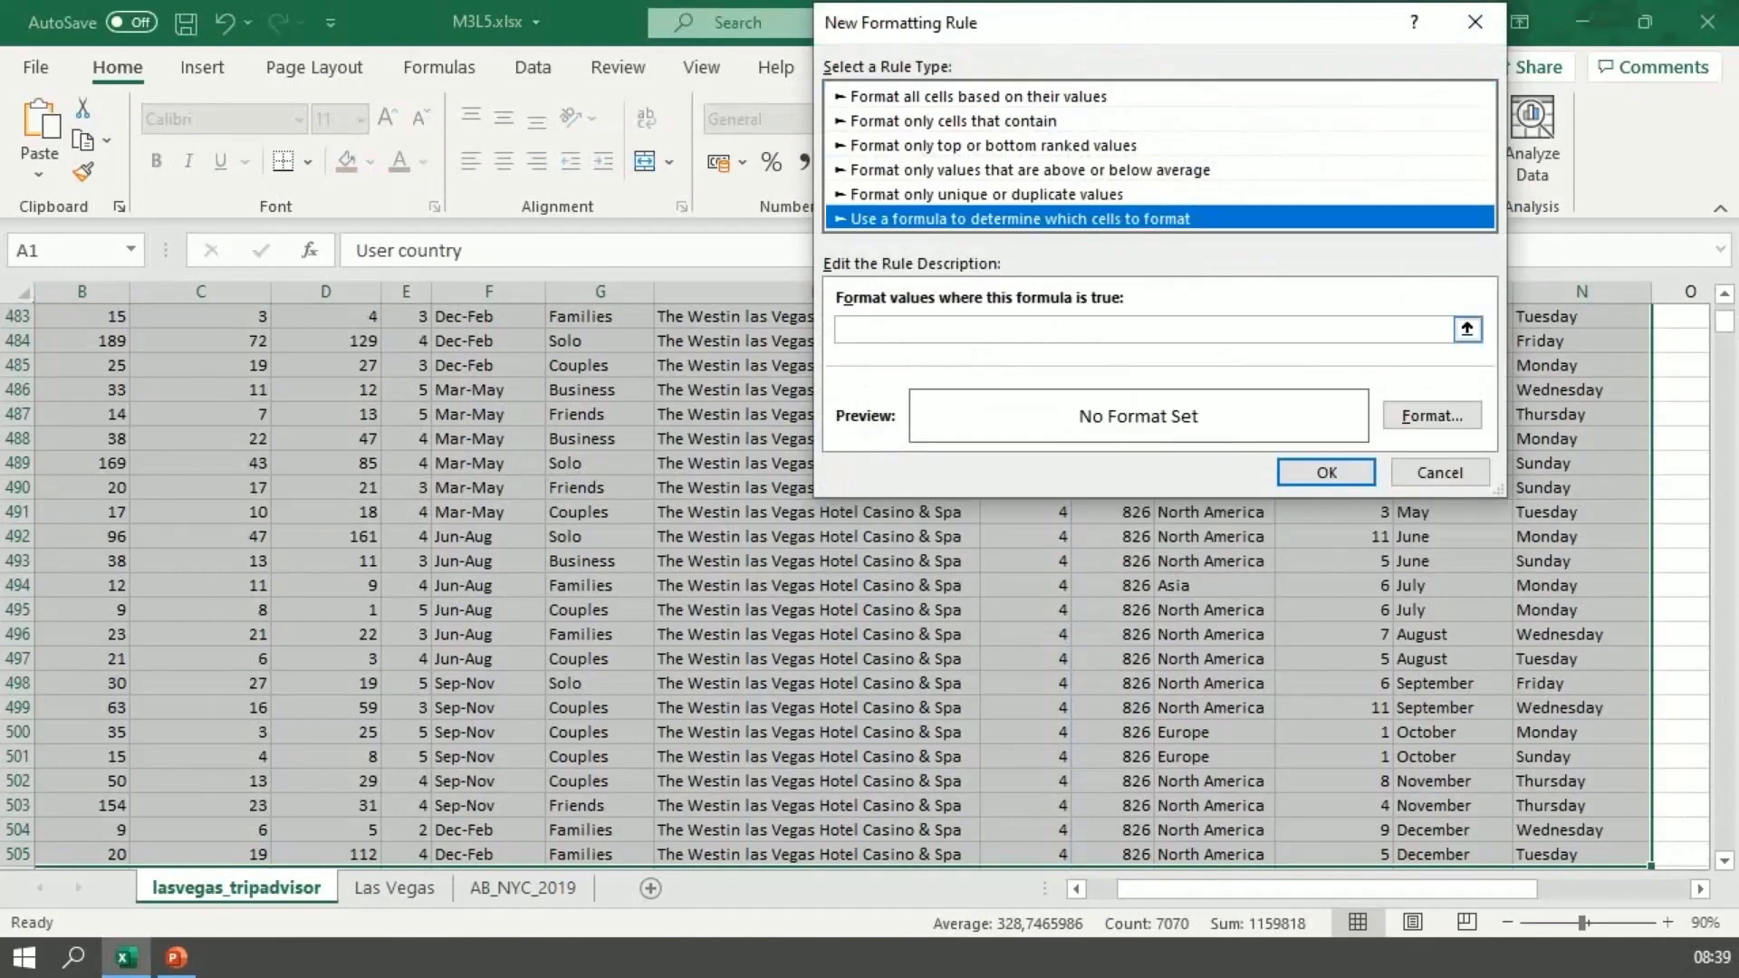
click(1023, 329)
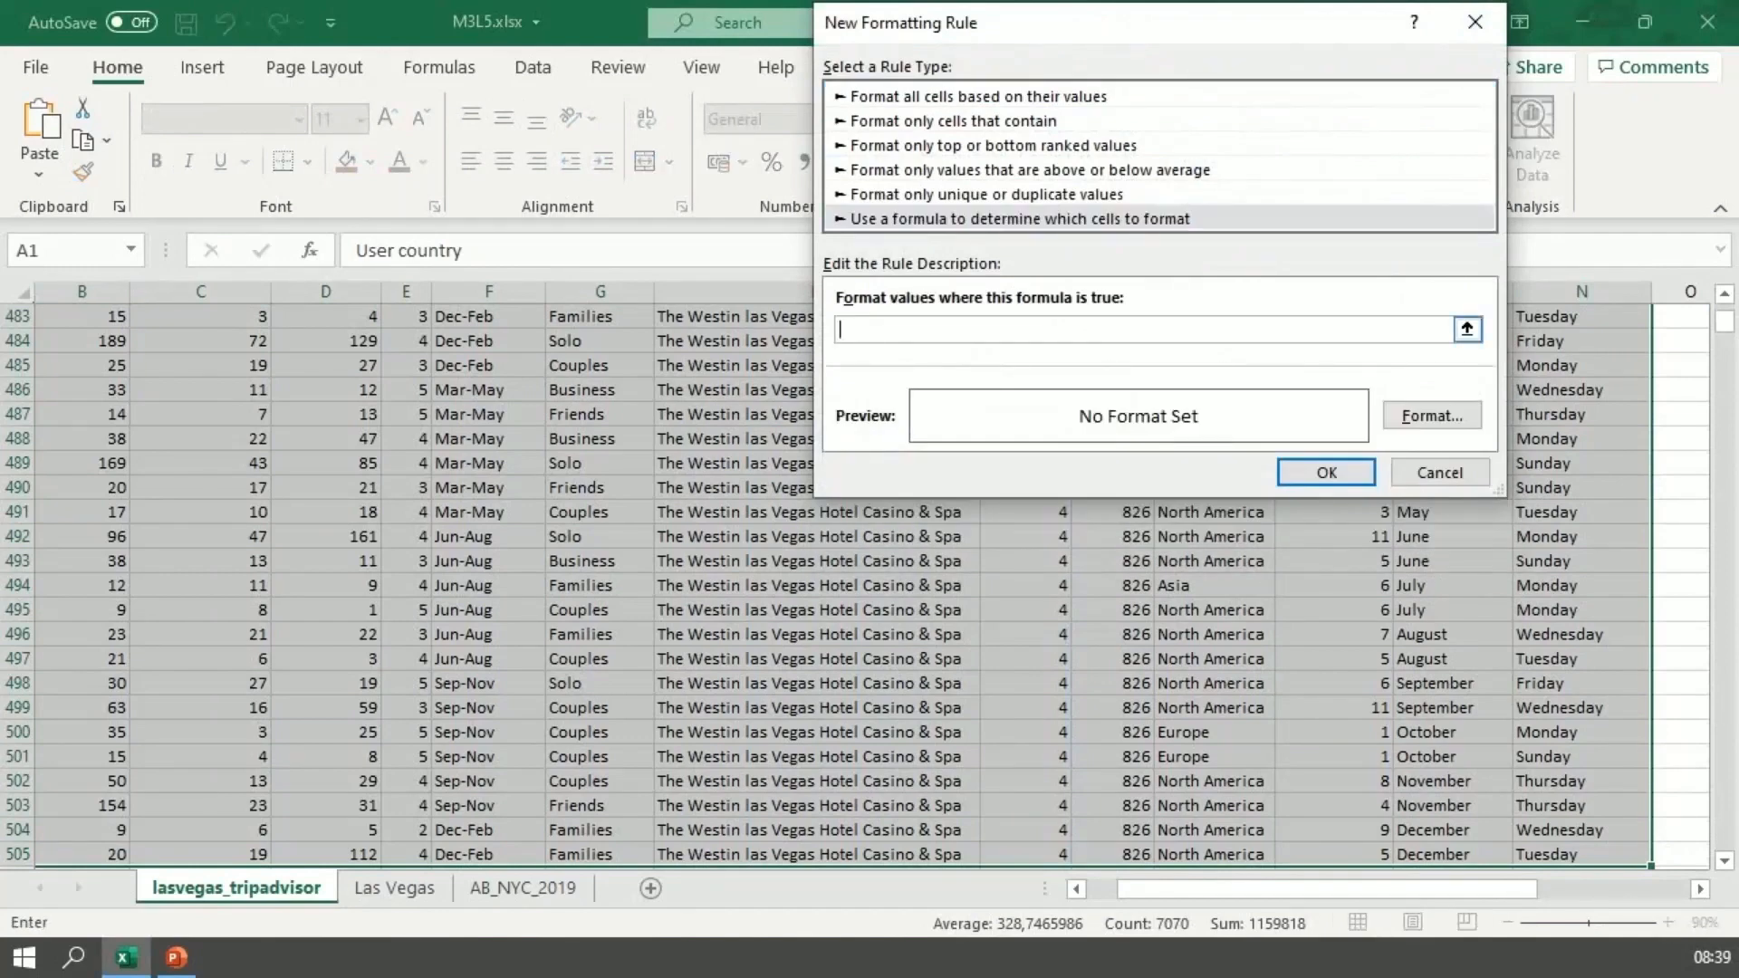
Step: Begin the rule's formula with an AND function whose first condition is the hotel name: =AND($H="Caesars Palace"
text(=AND($)
text(H="Caesars Palace)
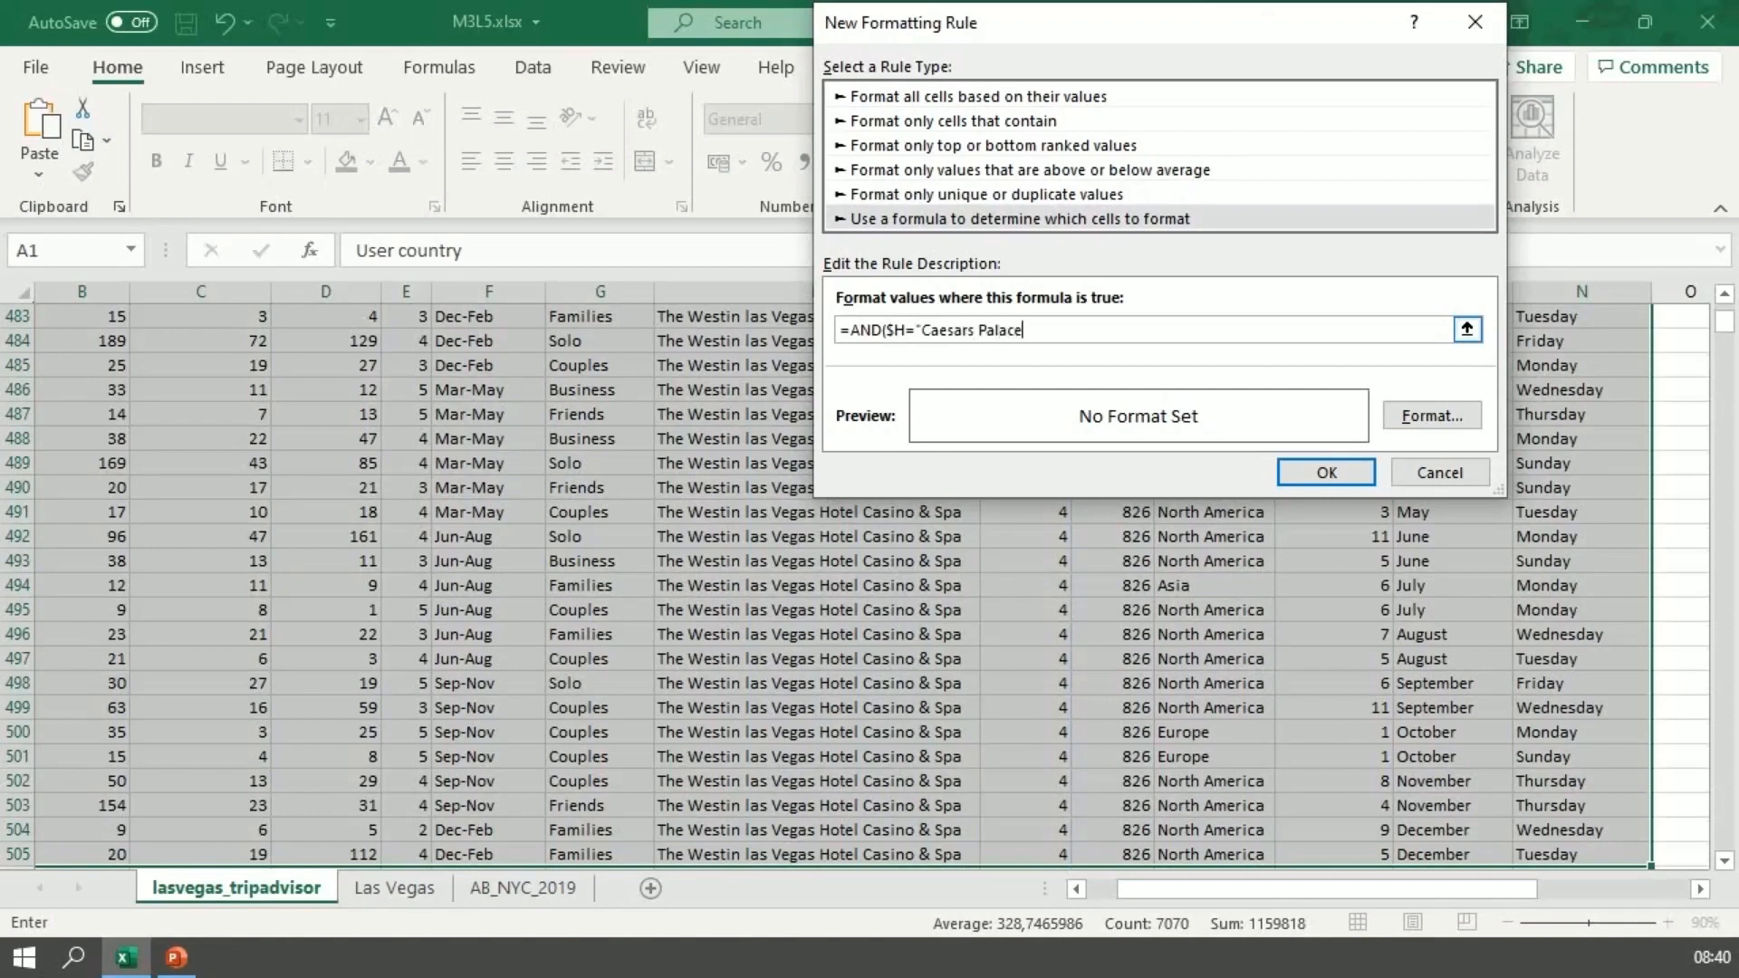
text(")
text(;)
text(G)
text(2)
text(= ")
text(Families)
text(";)
text(E2)
text(.)
text(3))
Step: Add the traveler type condition G2= "Families" and the score condition E2>3 to the AND formula, separated by semicolons, and close the parenthesis
key(BackSpace)
key(BackSpace)
key(BackSpace)
text(>3))
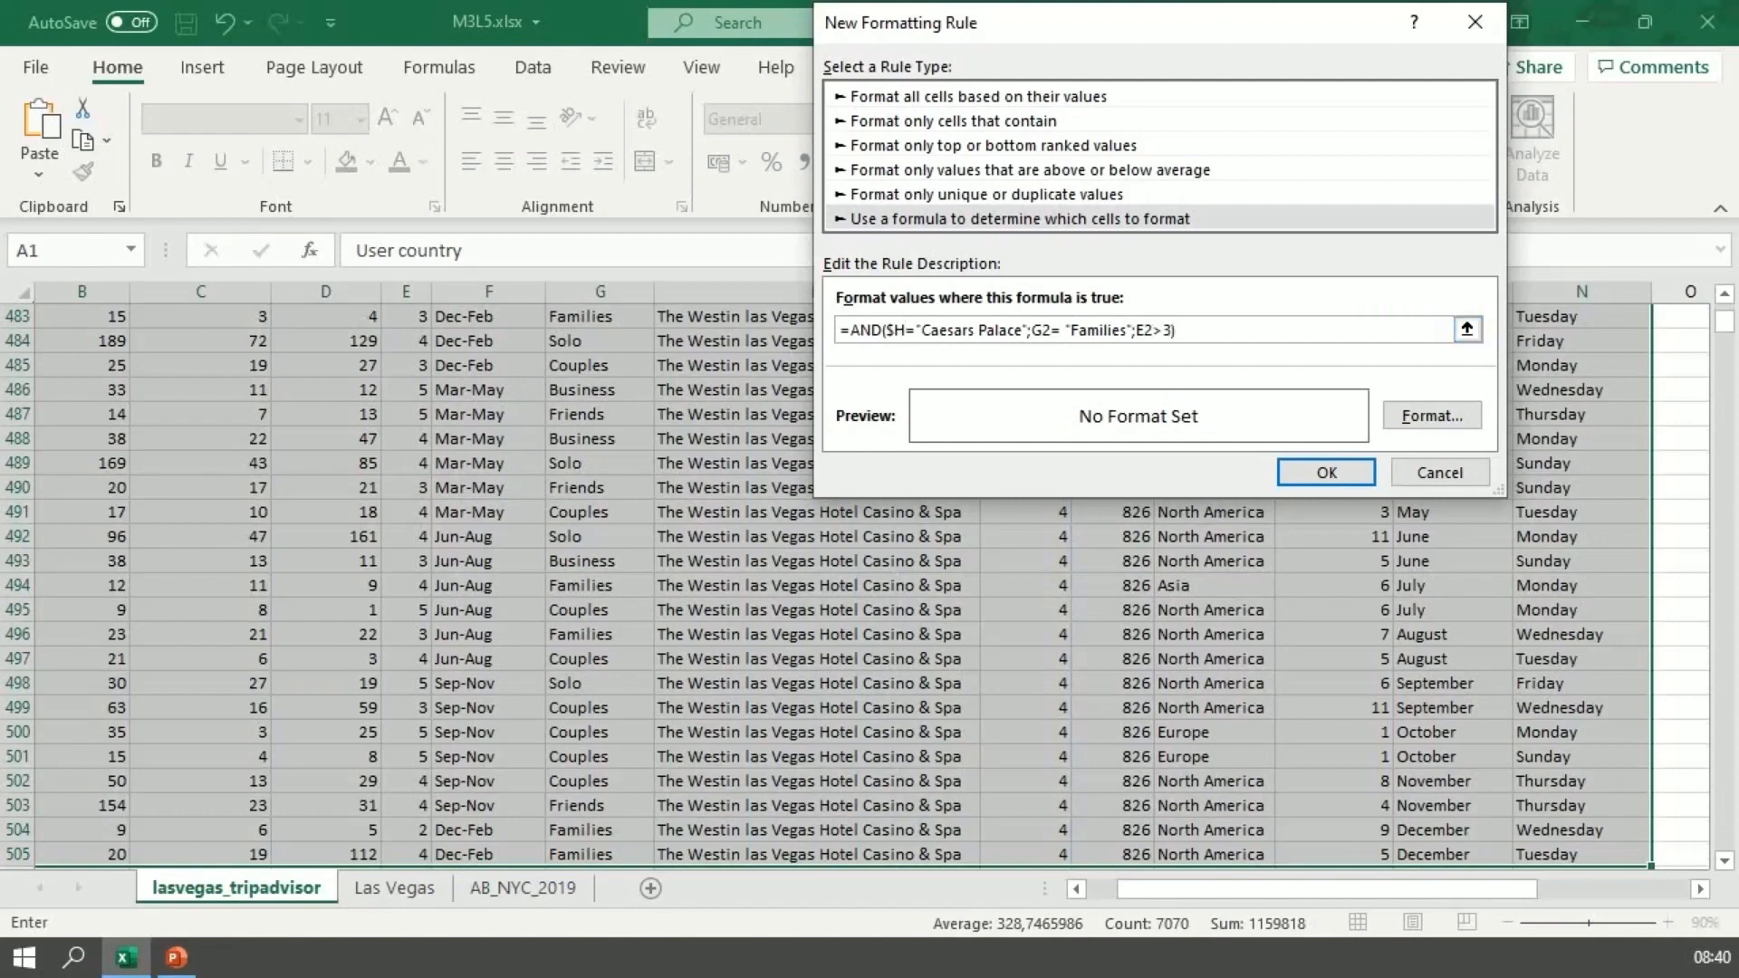
text(2)
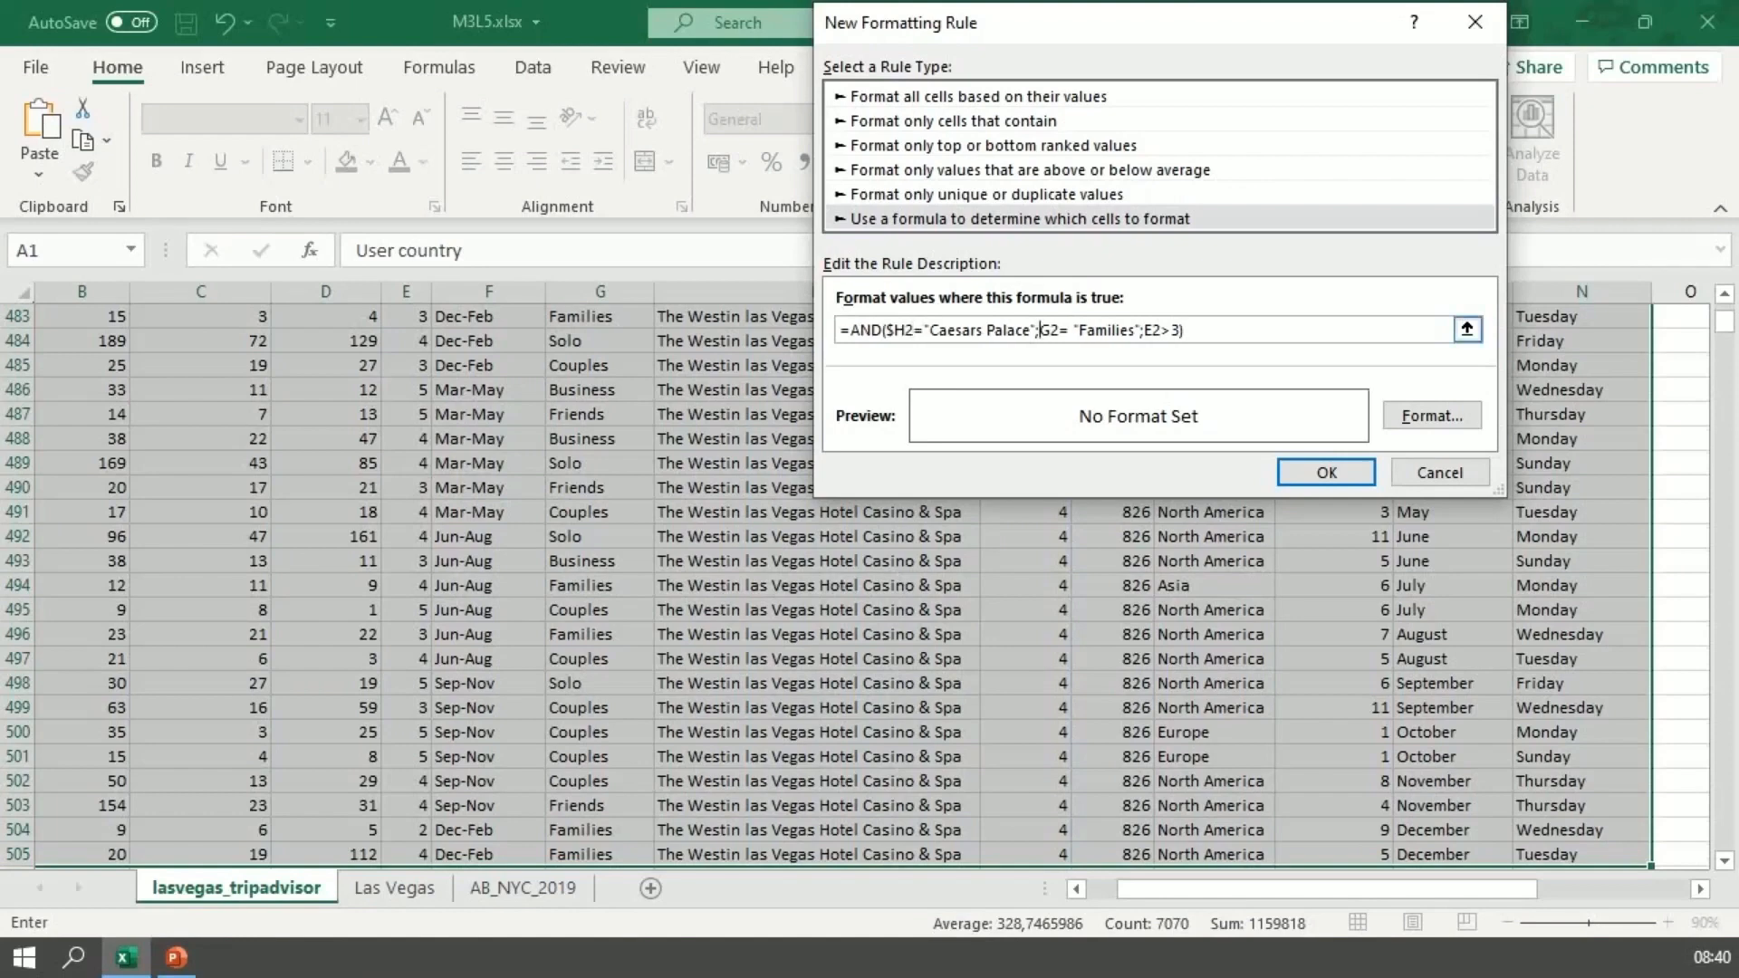
text($)
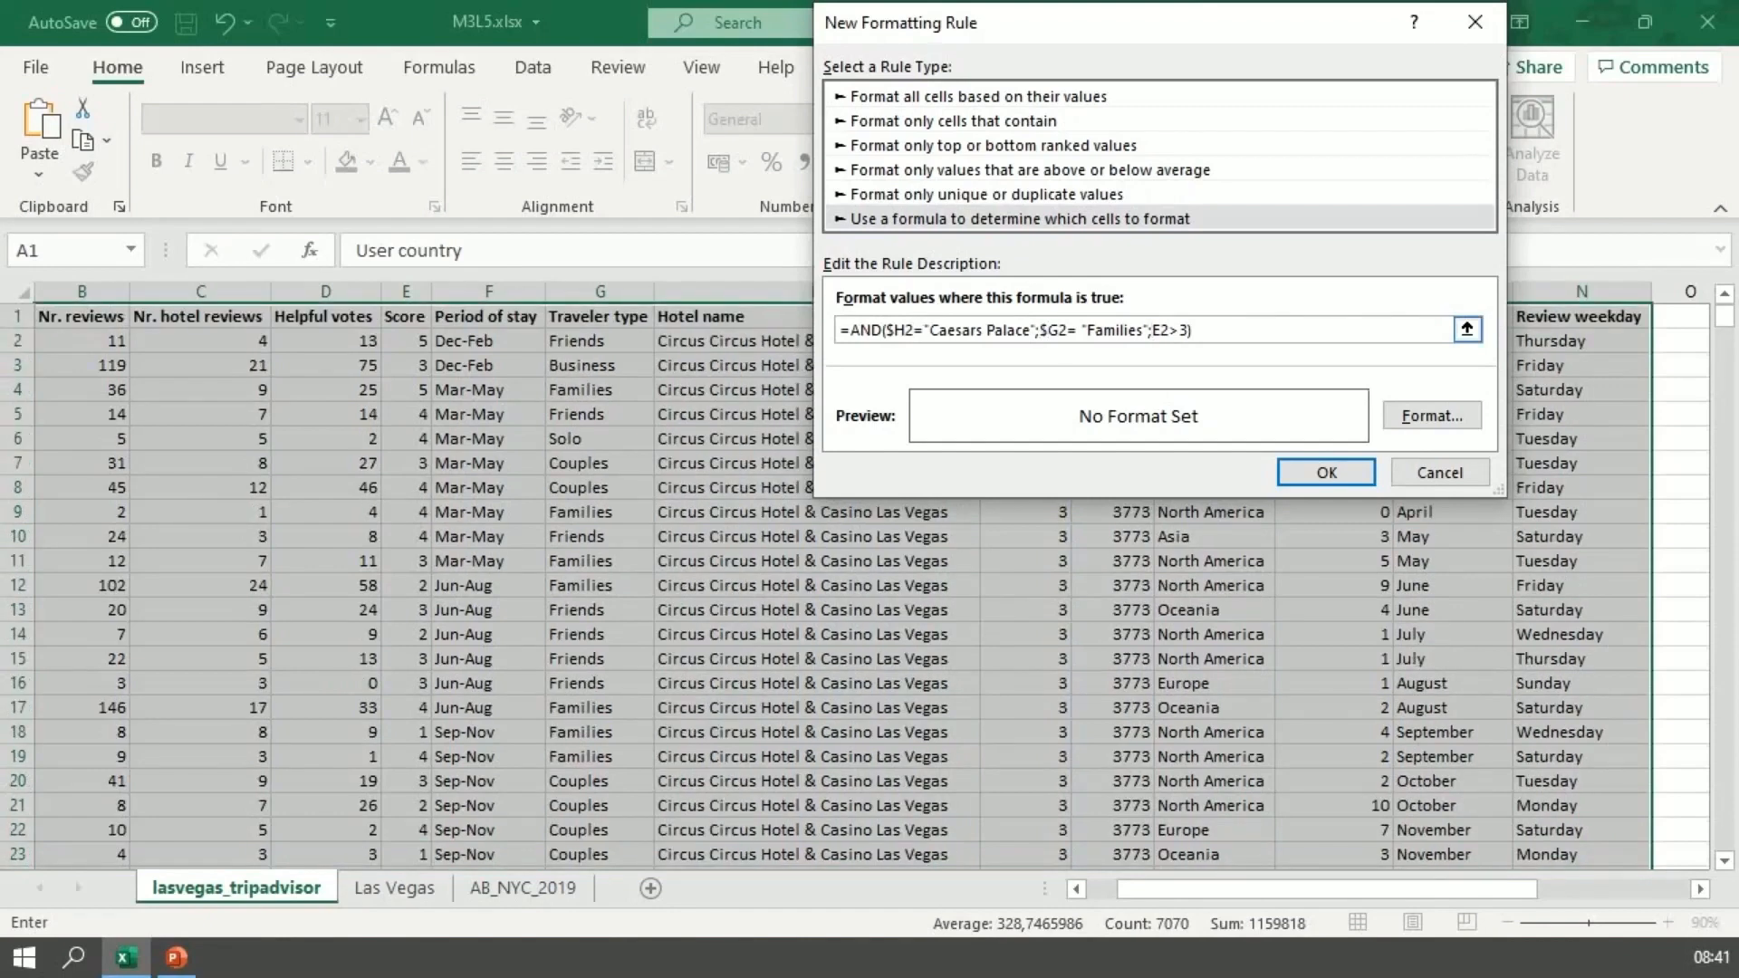
Step: Correct the formula's references to row 2 with fixed columns, so it reads =AND($H2="Caesars Palace";$G2= "Families";$E2>3)
text($)
Step: Give the rule a yellow background fill, apply it to the dataset and check the highlighting in the Caesars Palace rows
click(1432, 416)
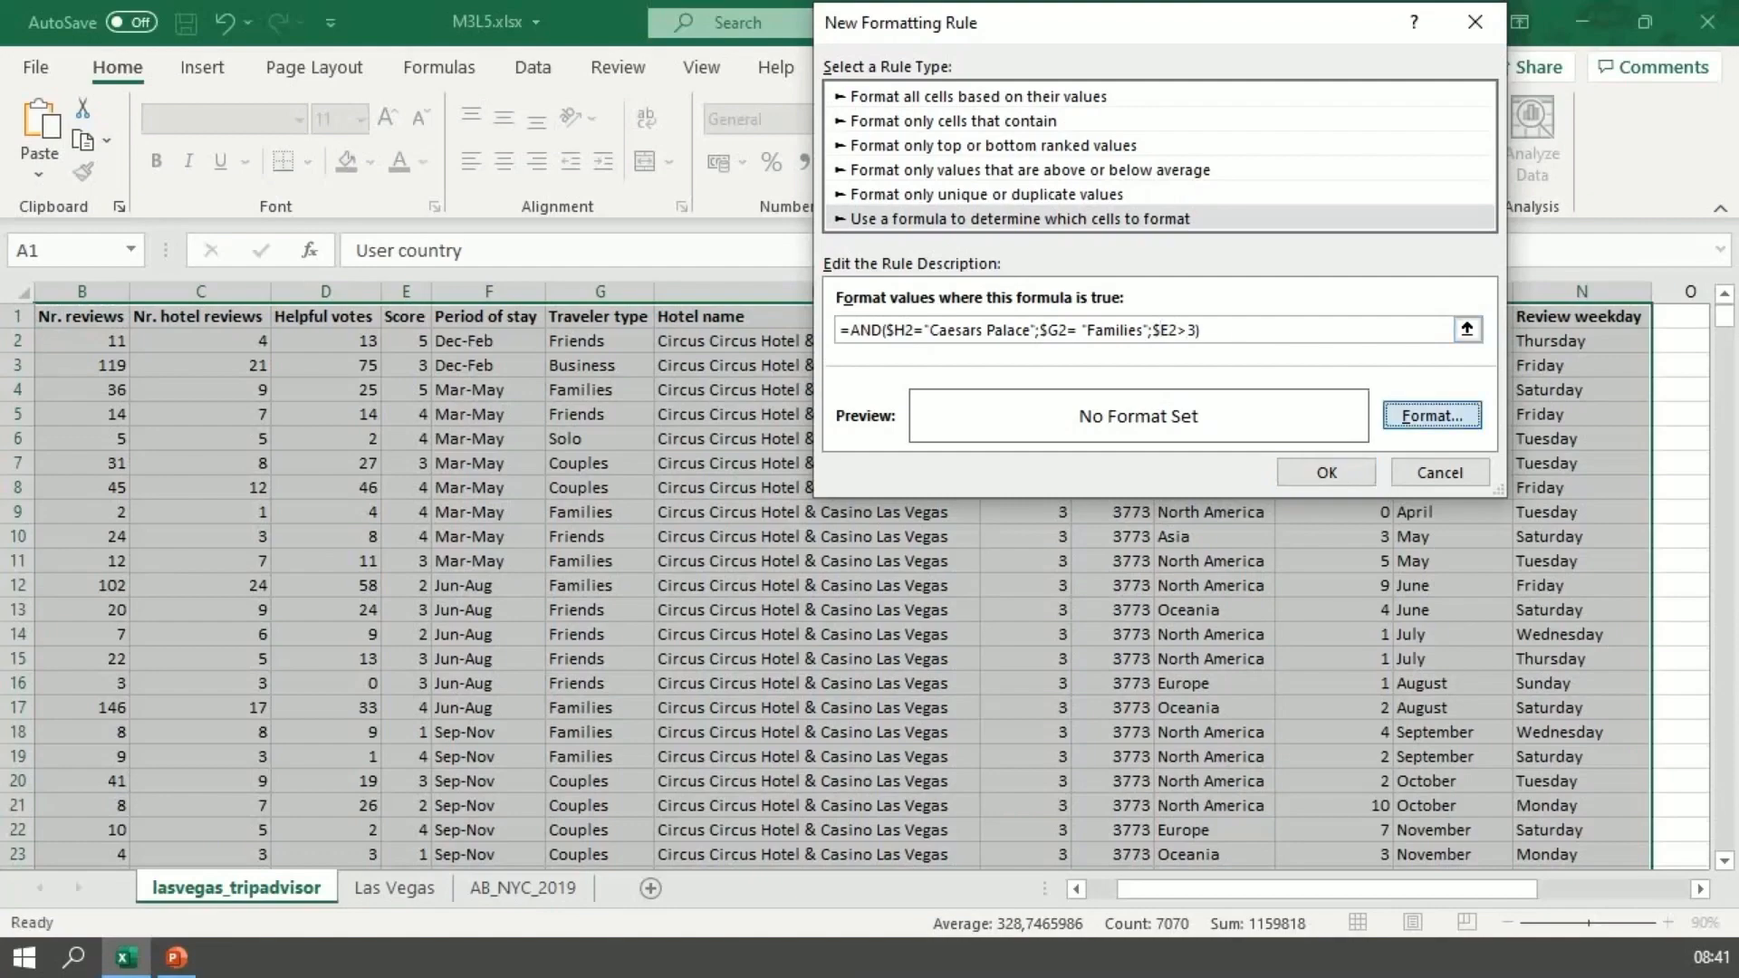
click(929, 336)
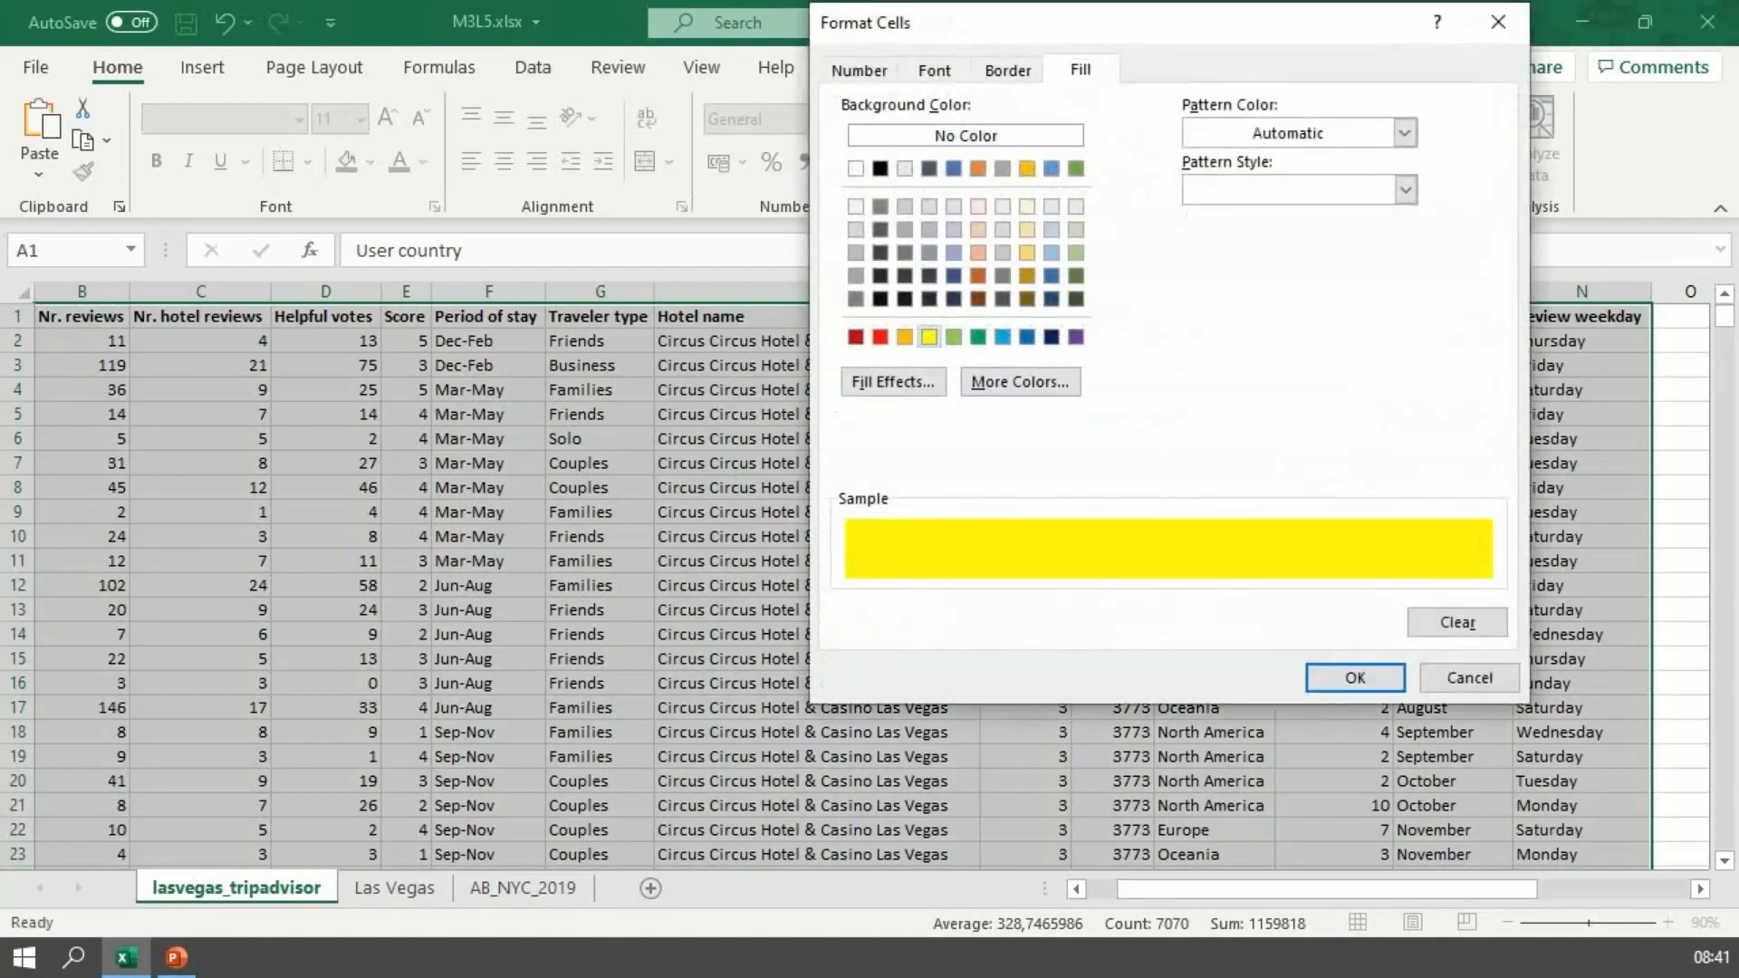
click(1355, 678)
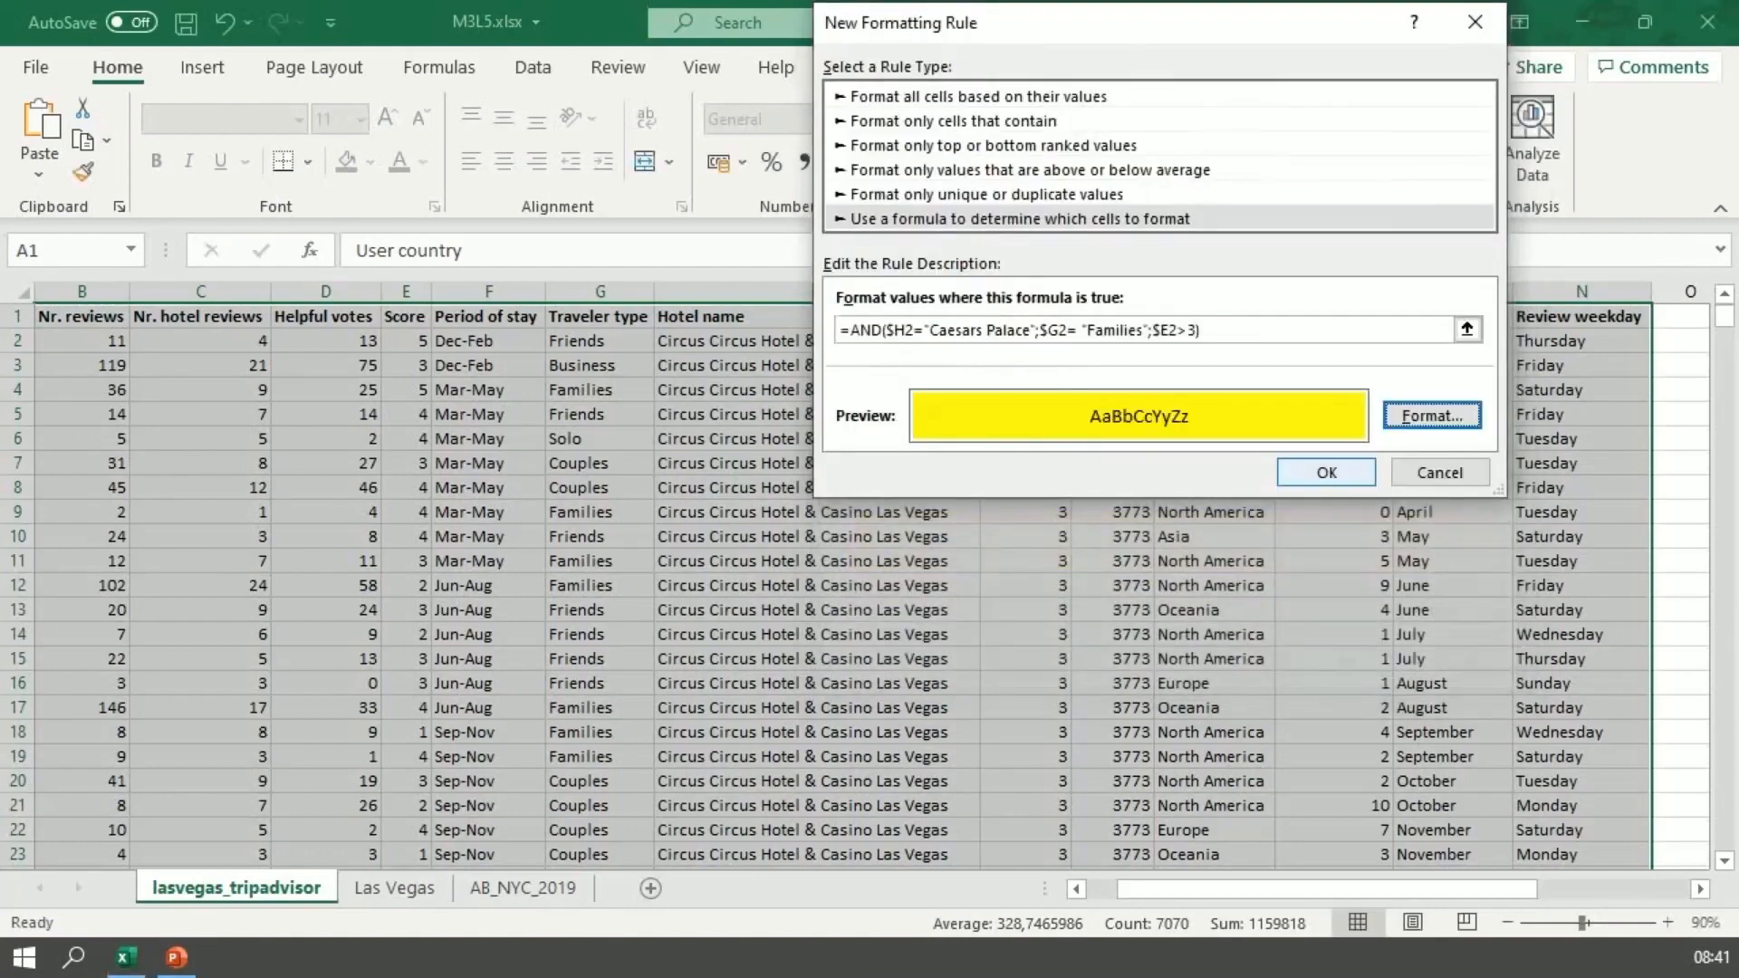
click(1326, 473)
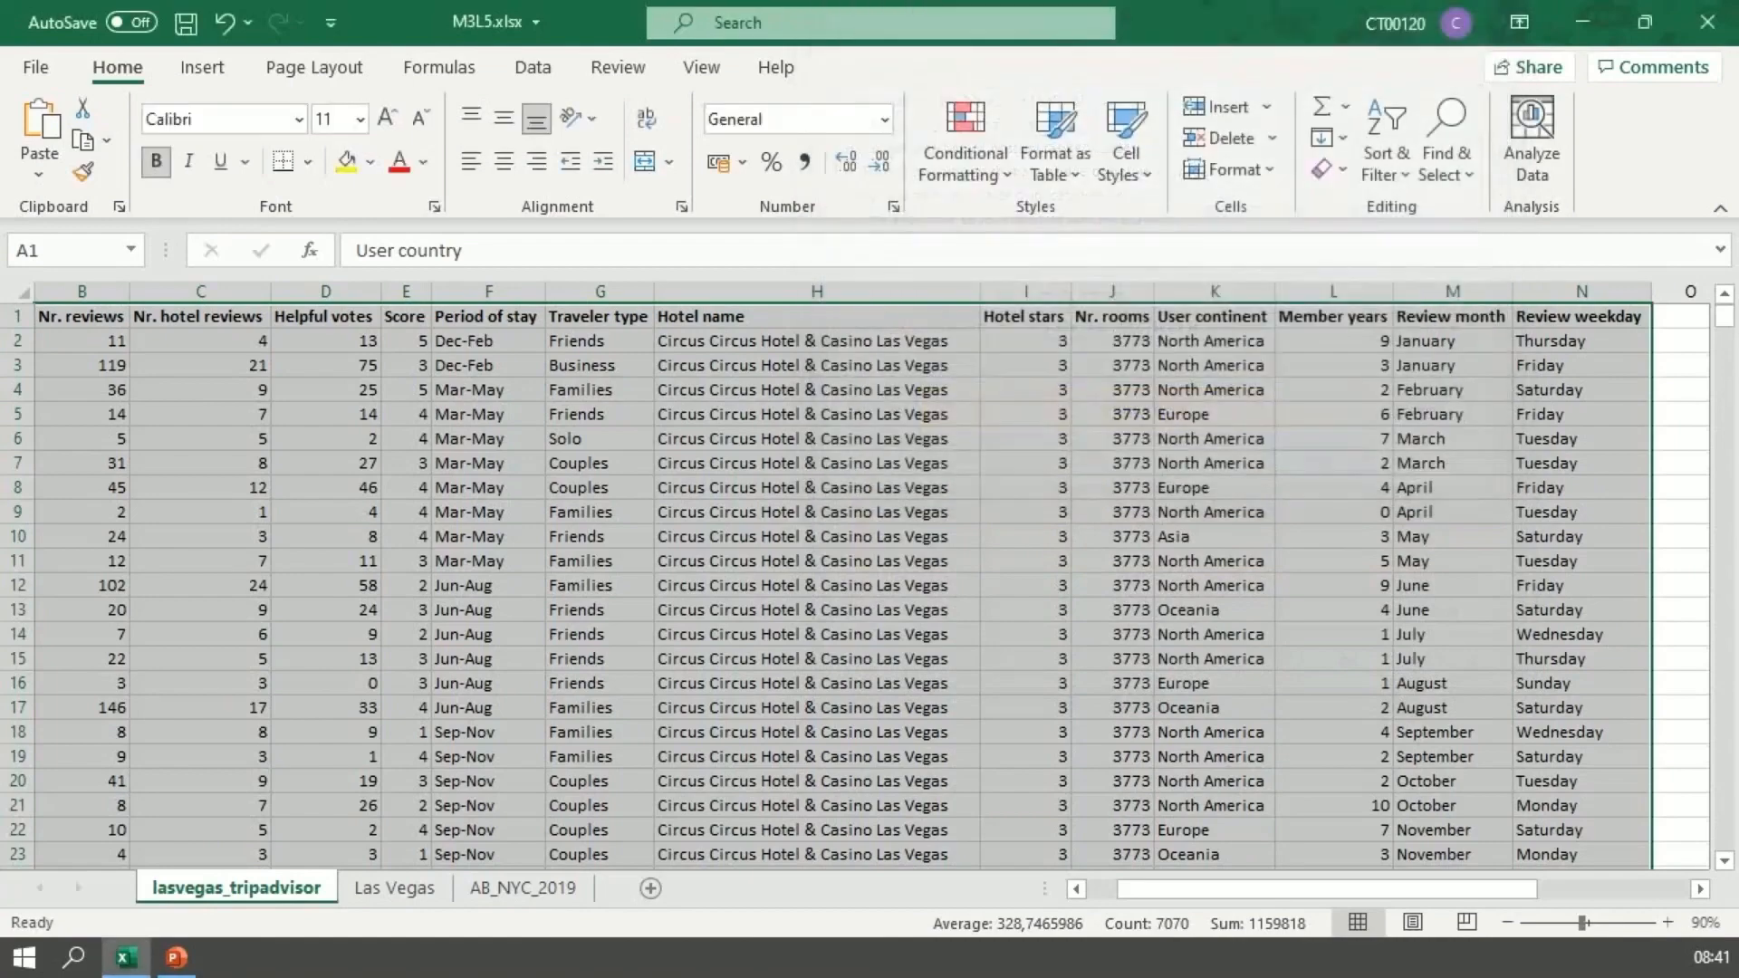
scroll(842, 585, down, 16)
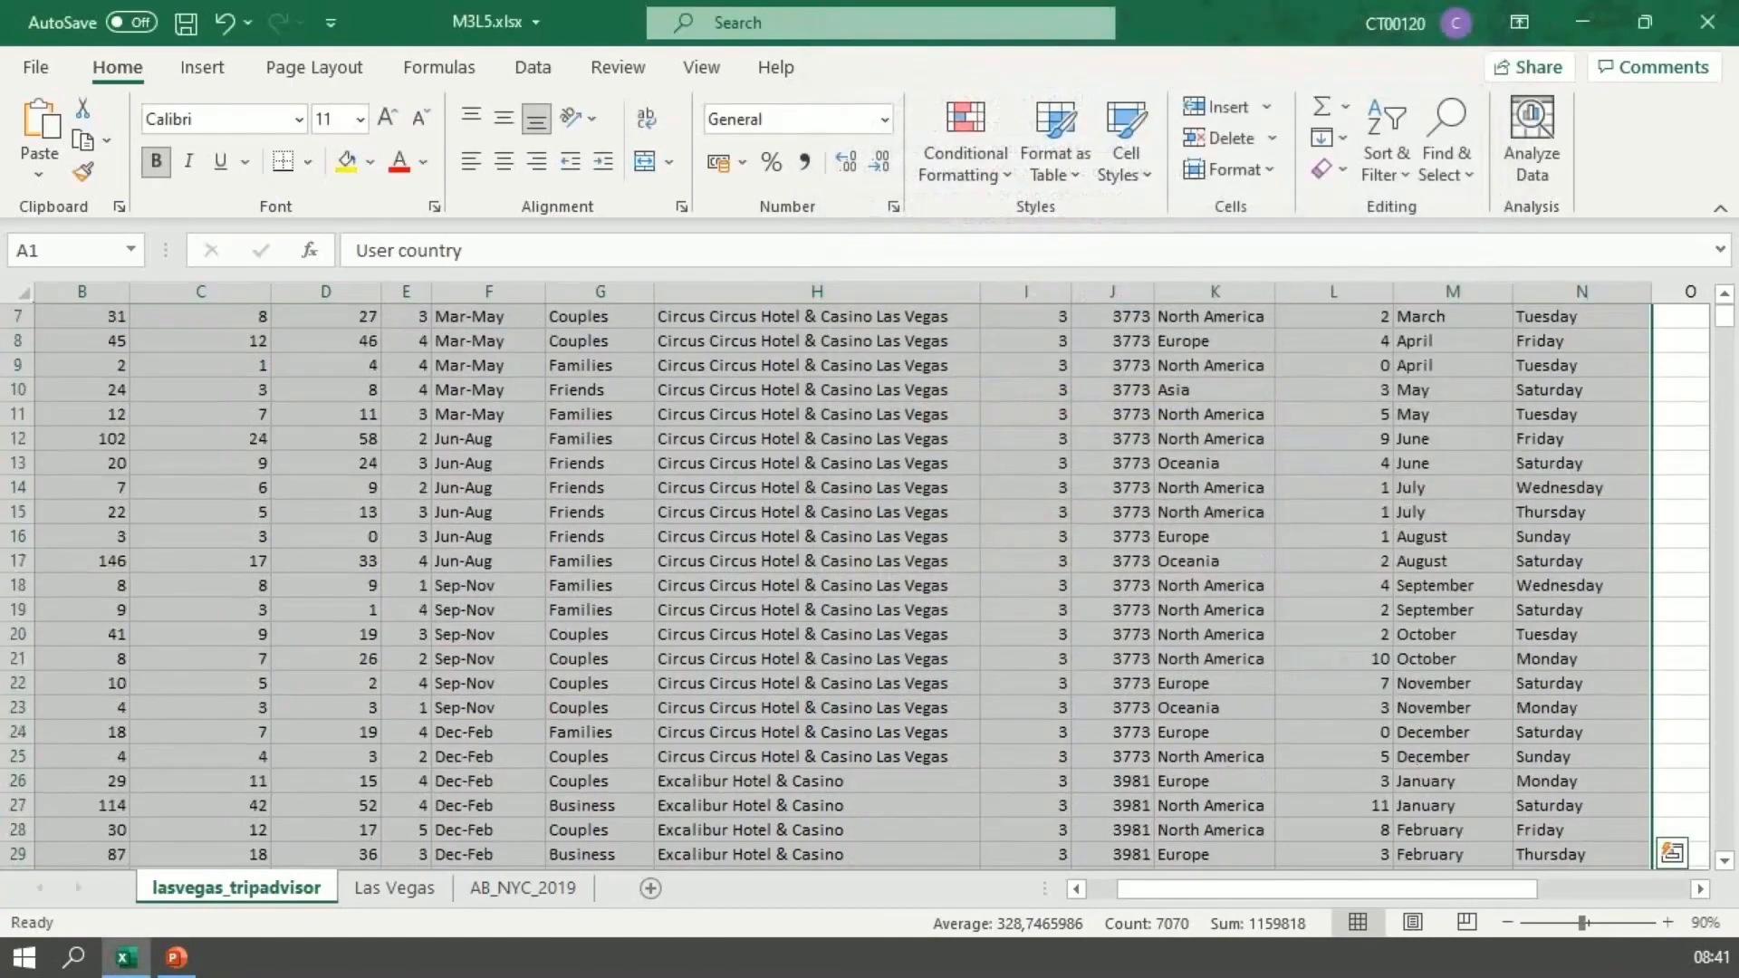
scroll(843, 584, down, 18)
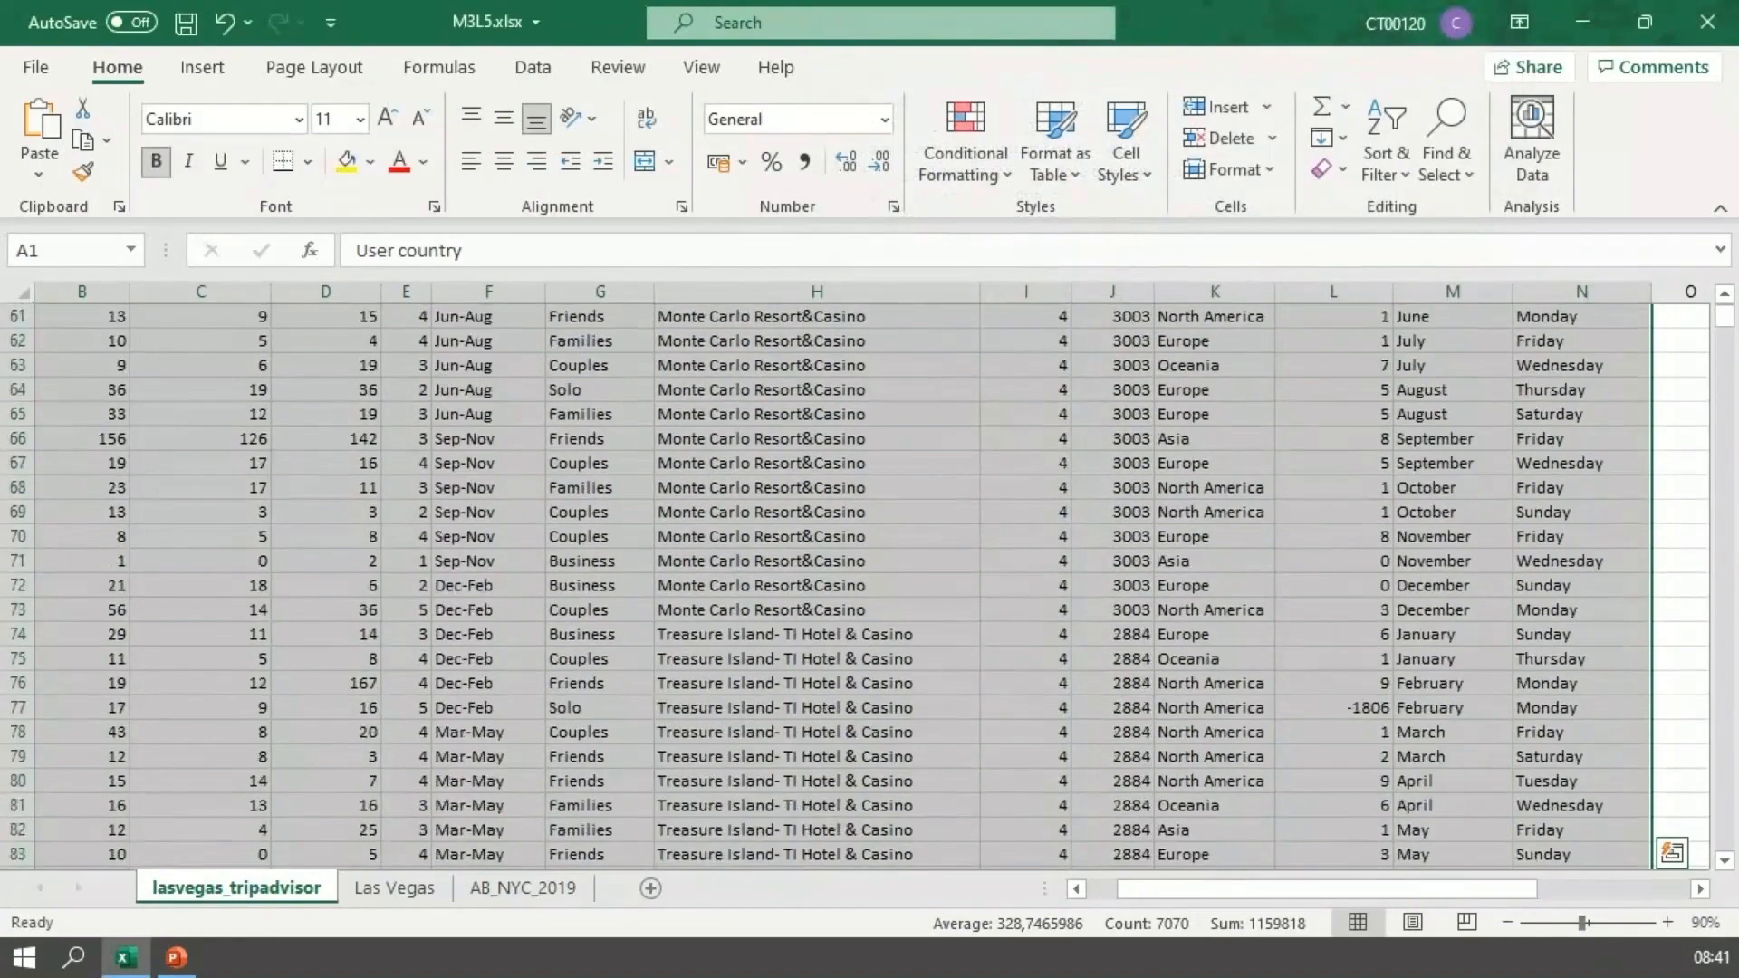
scroll(842, 584, down, 3)
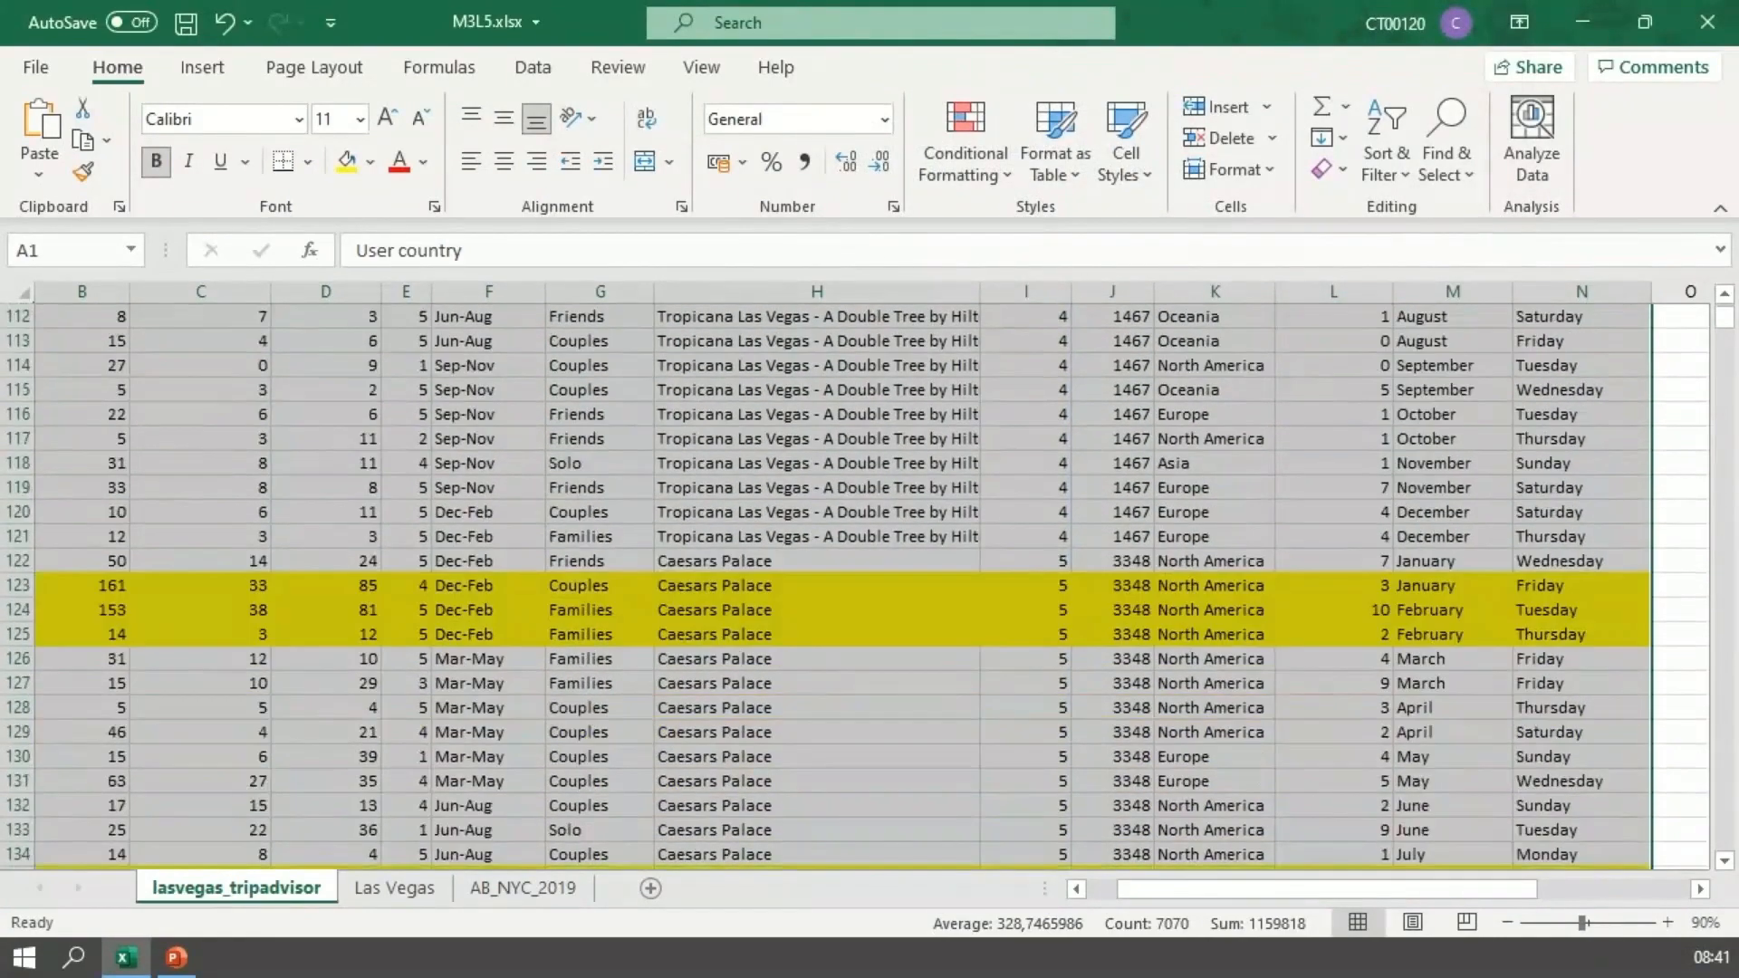
scroll(842, 584, down, 2)
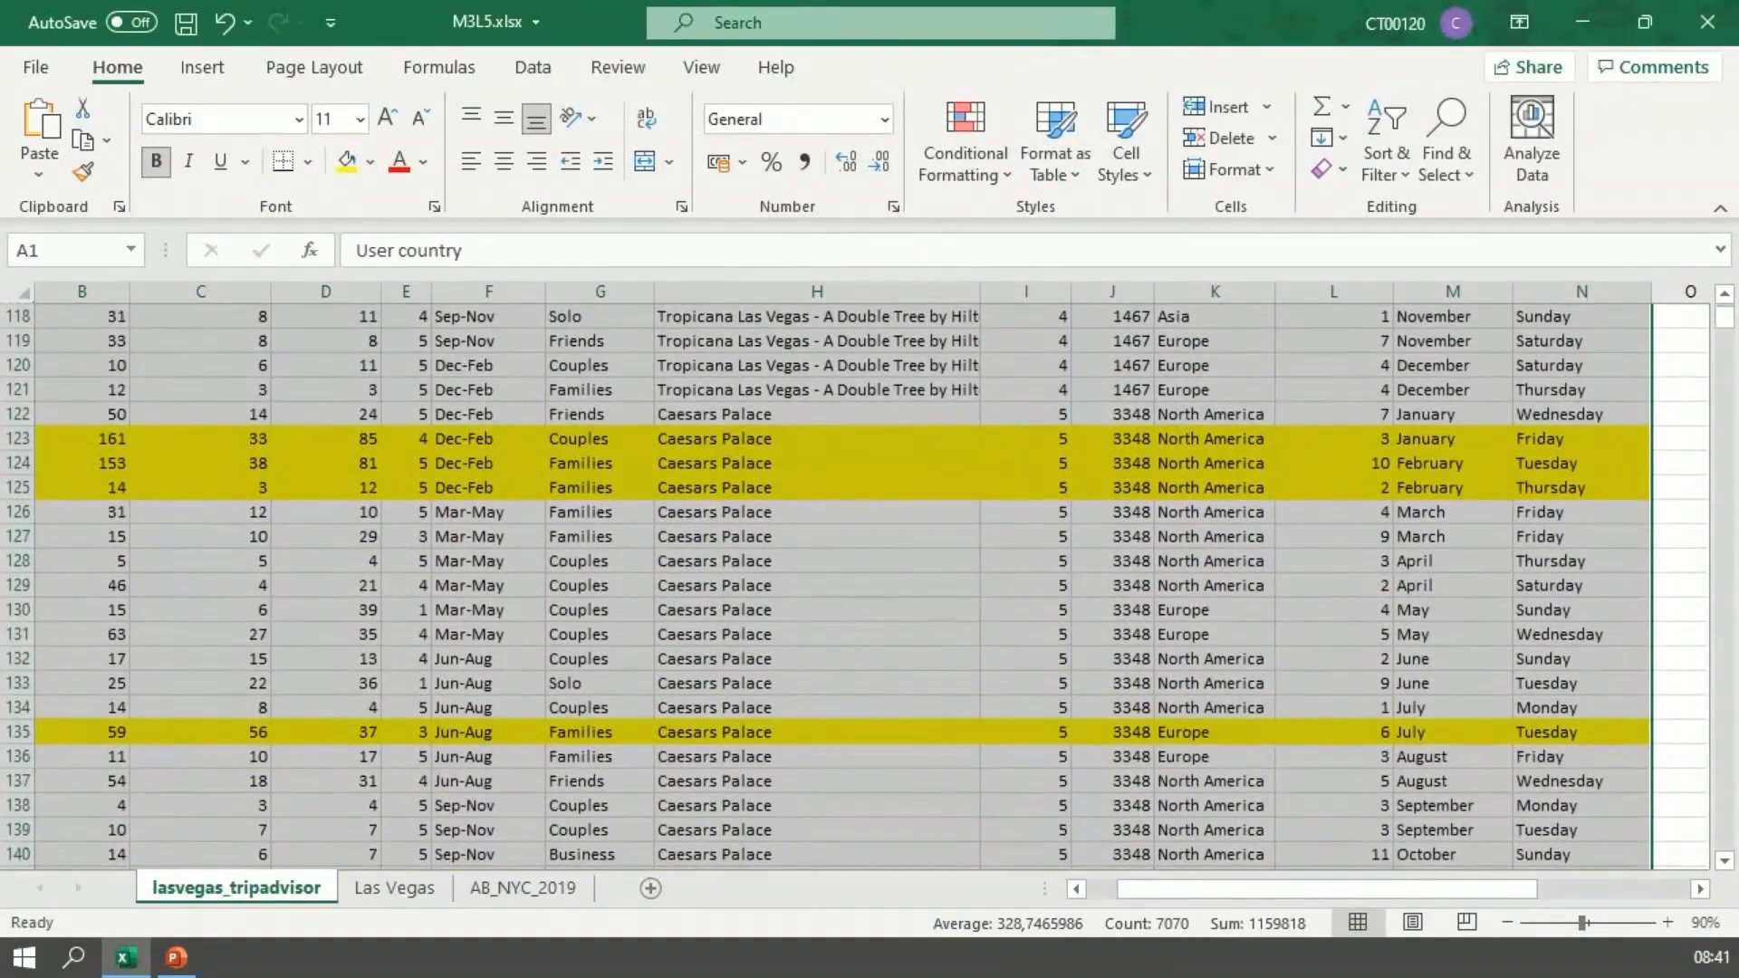
scroll(842, 584, down, 2)
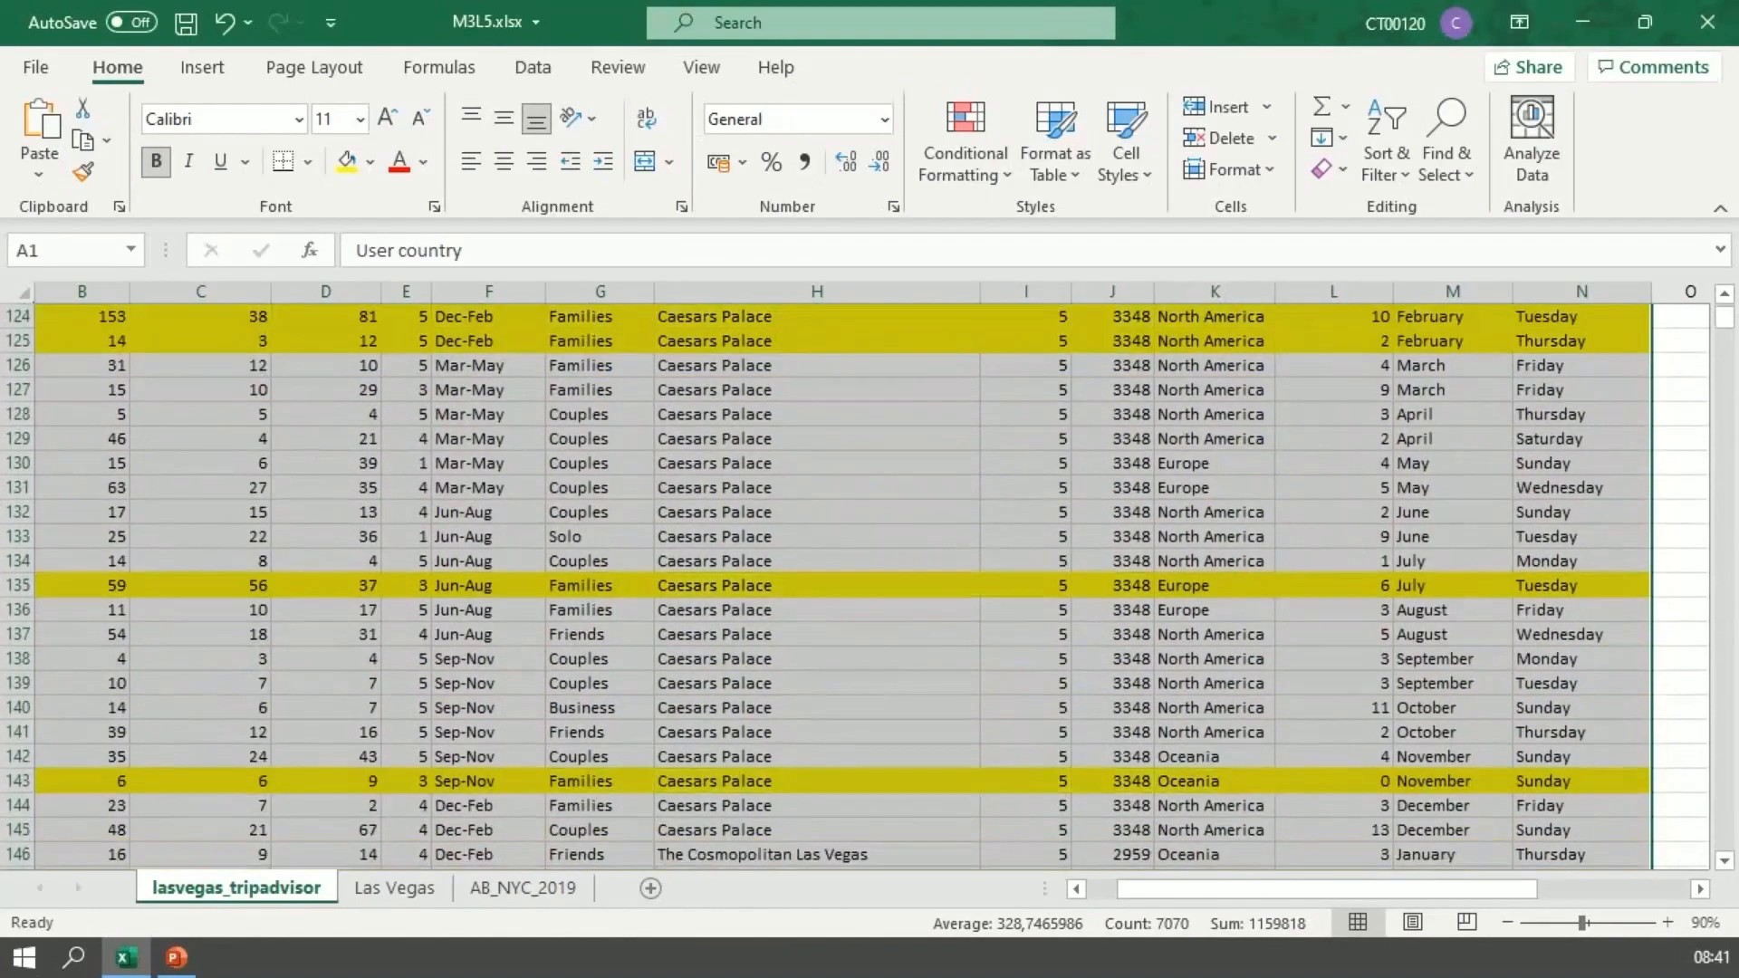
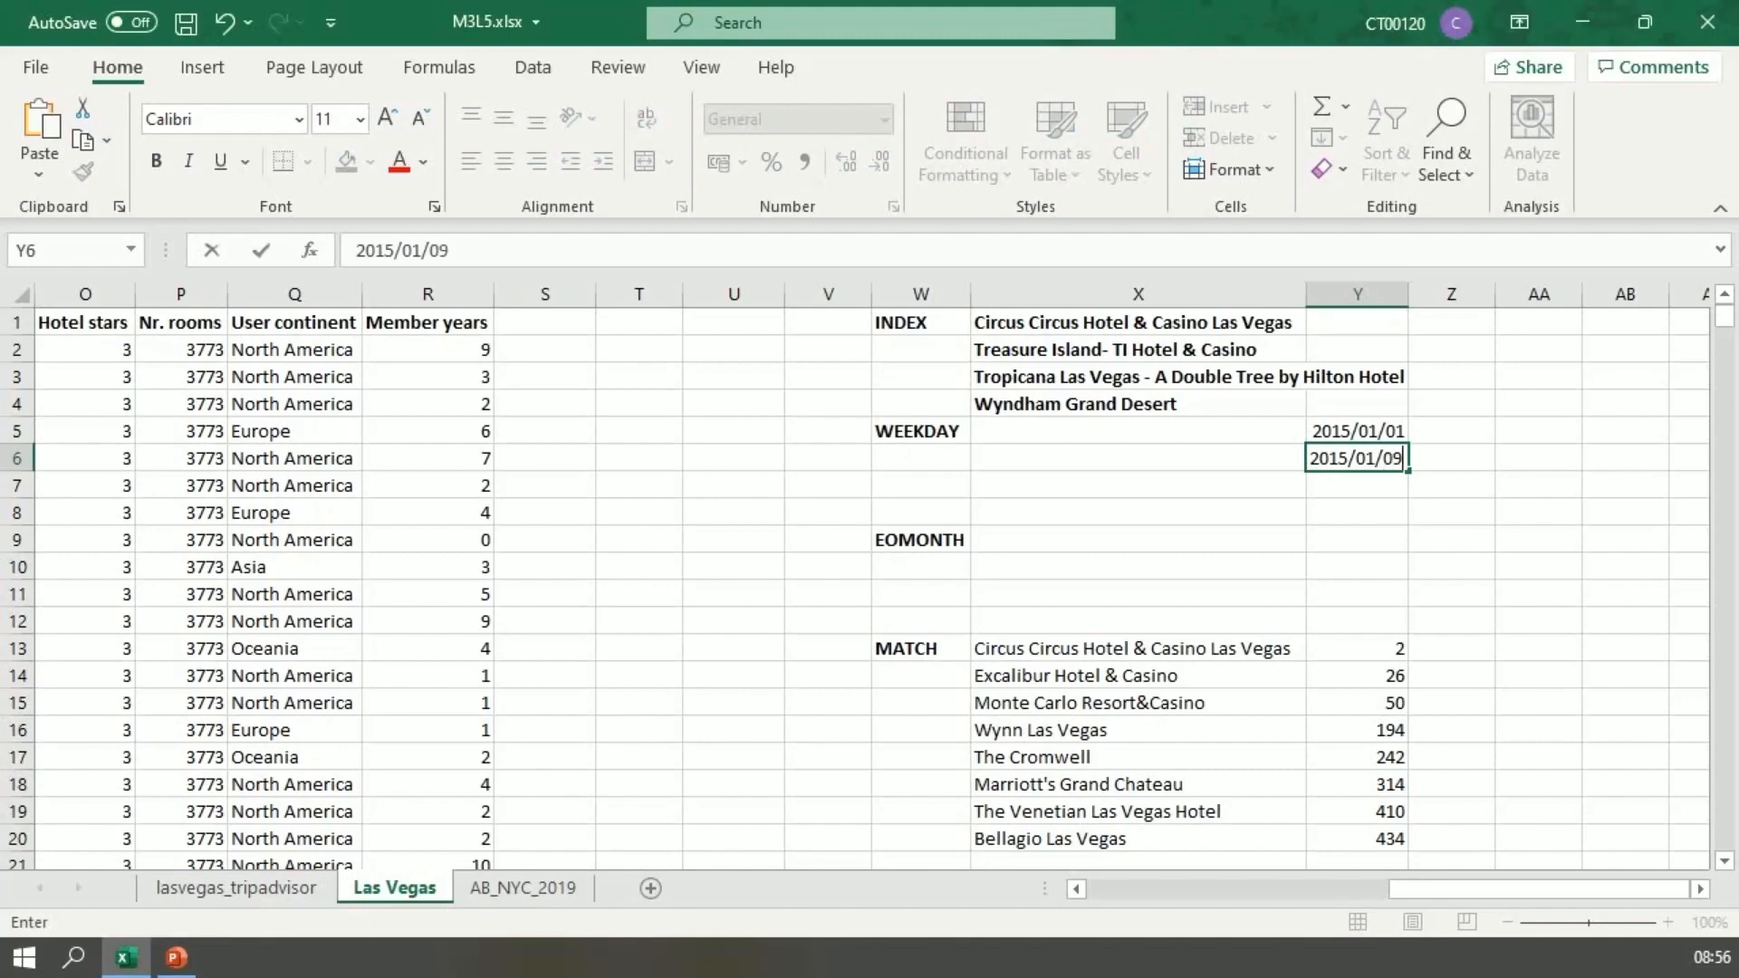
Step: Confirm the date 2015/01/09 in Y6 and calculate both dates' weekday numbers in X5:X6 by filling =WEEKDAY(Y5) down from X5
key(Return)
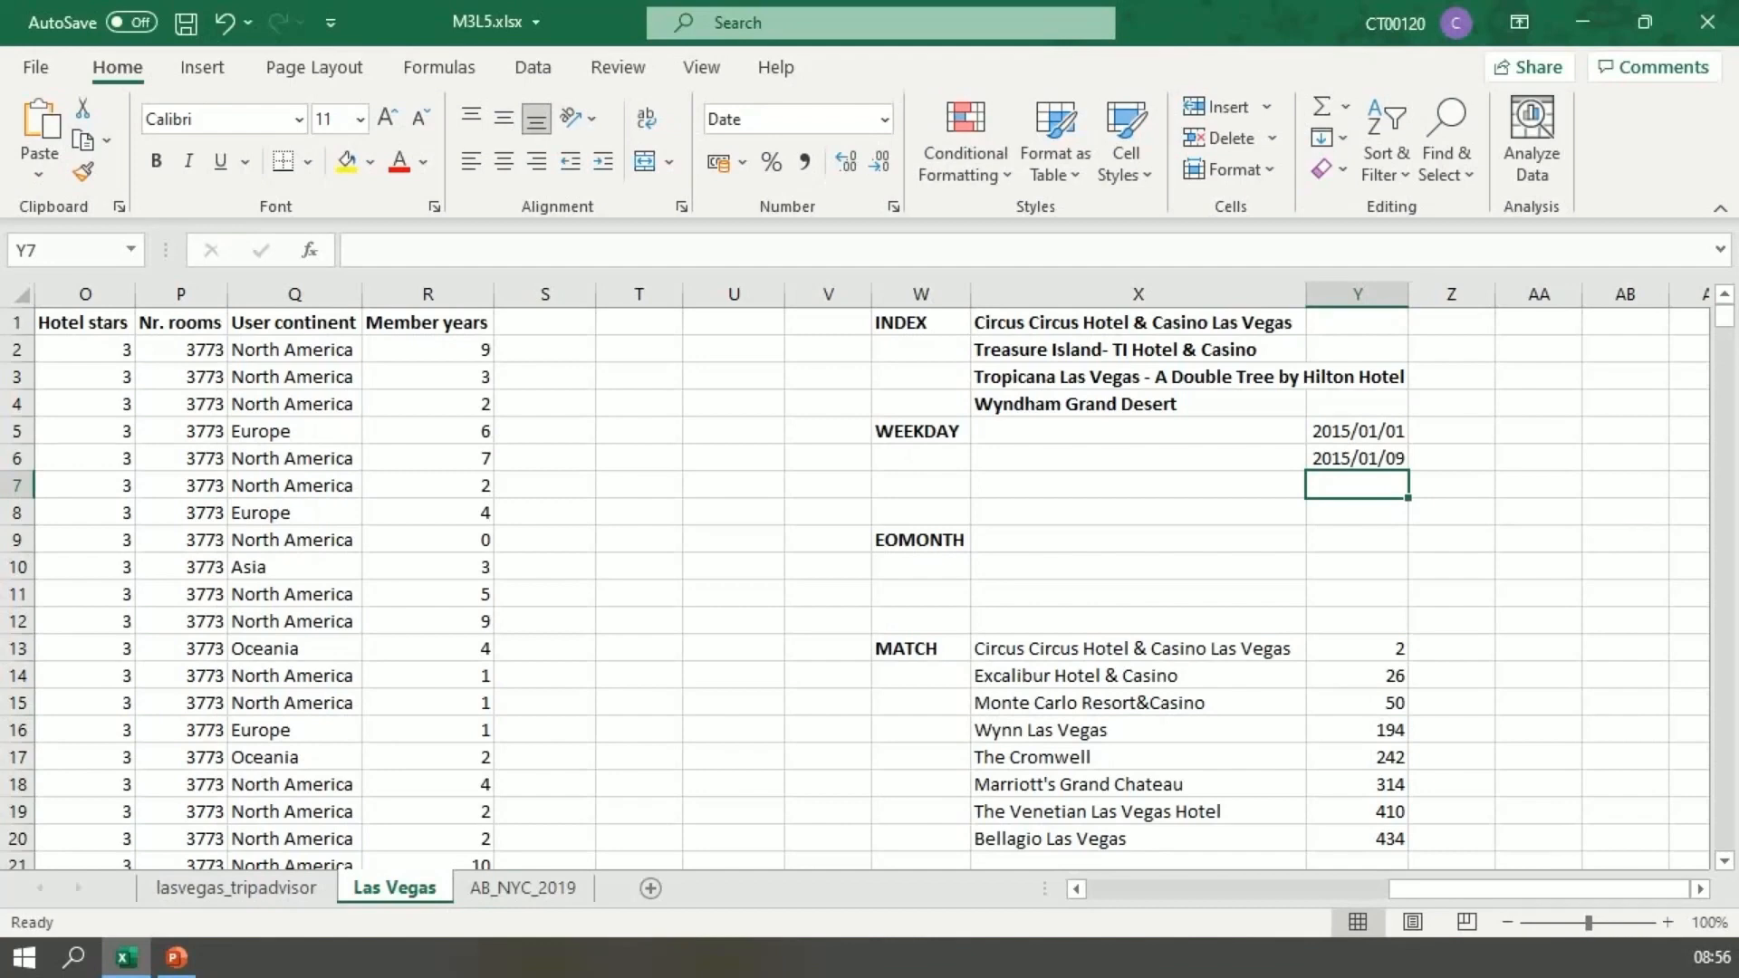
click(1137, 432)
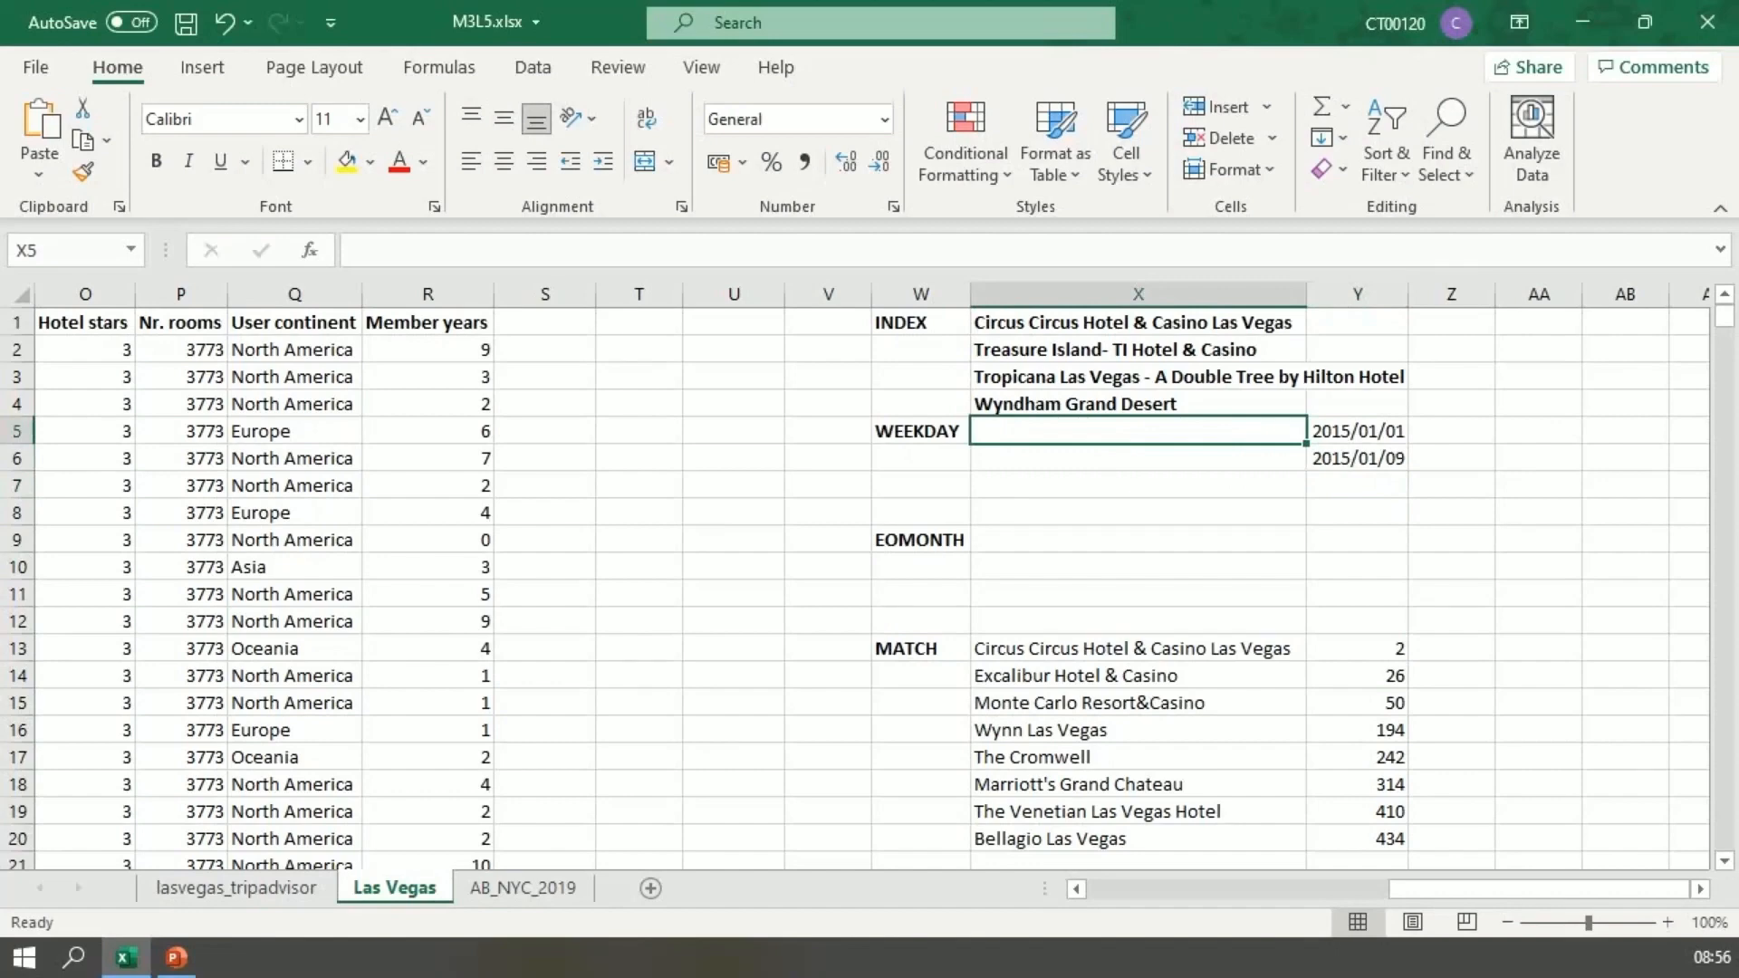
text(=WEE)
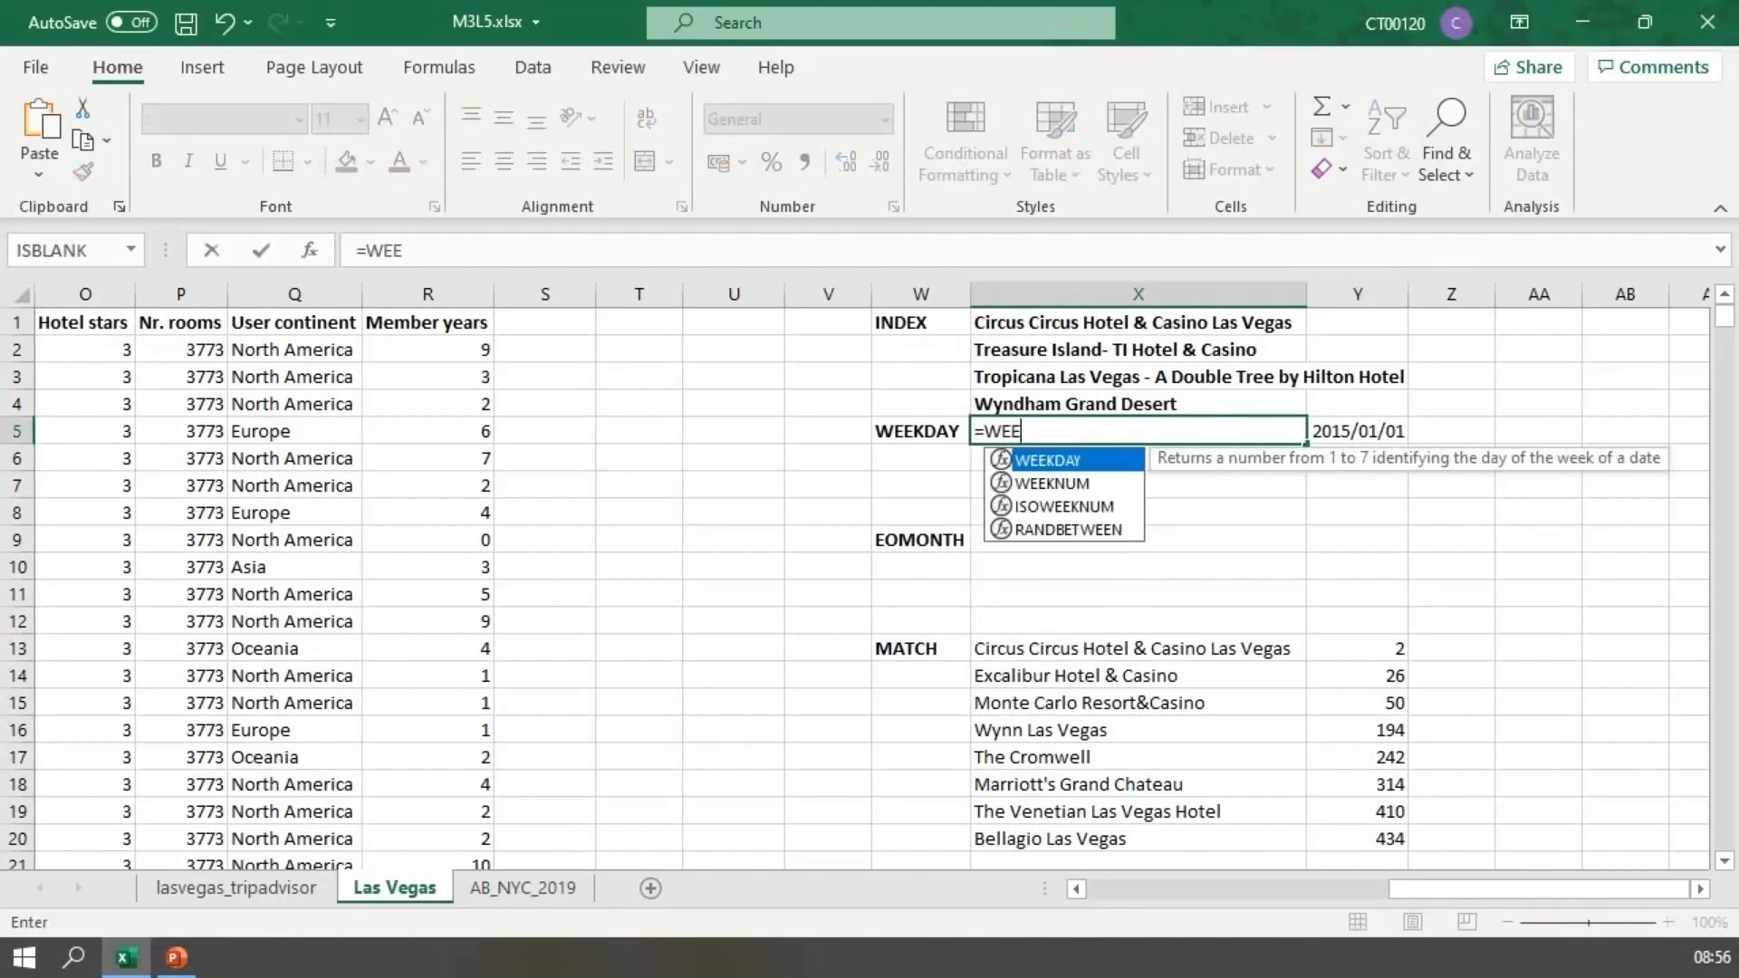
key(Tab)
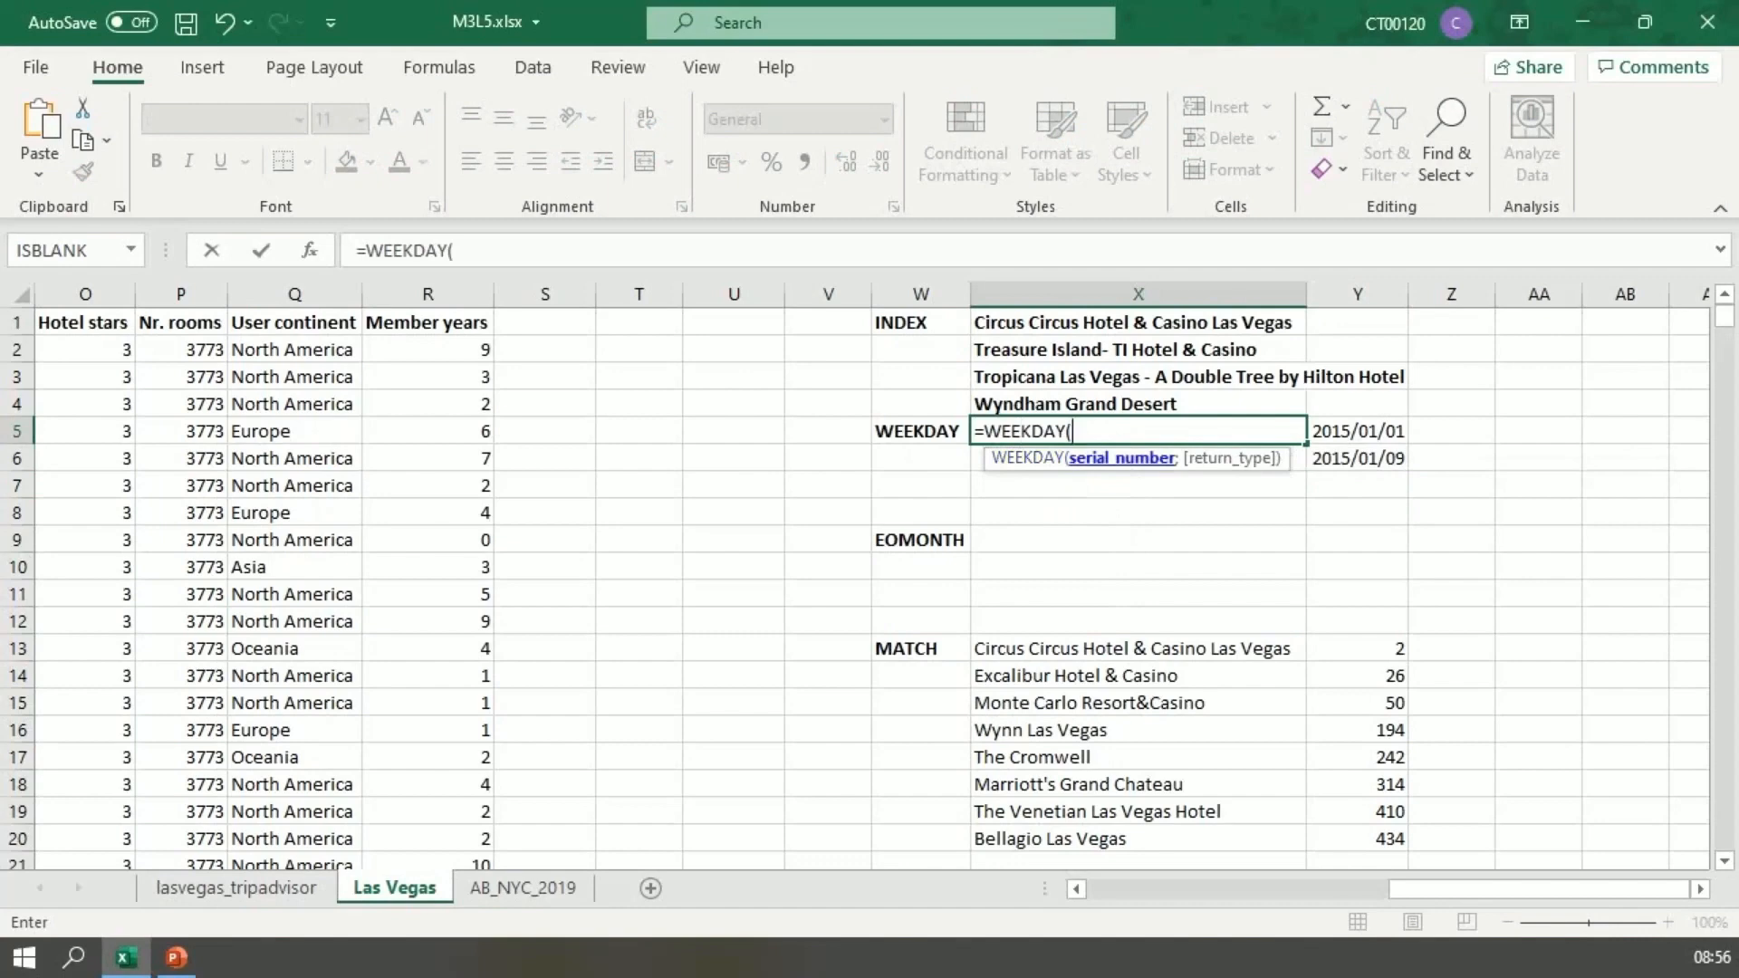
click(1358, 431)
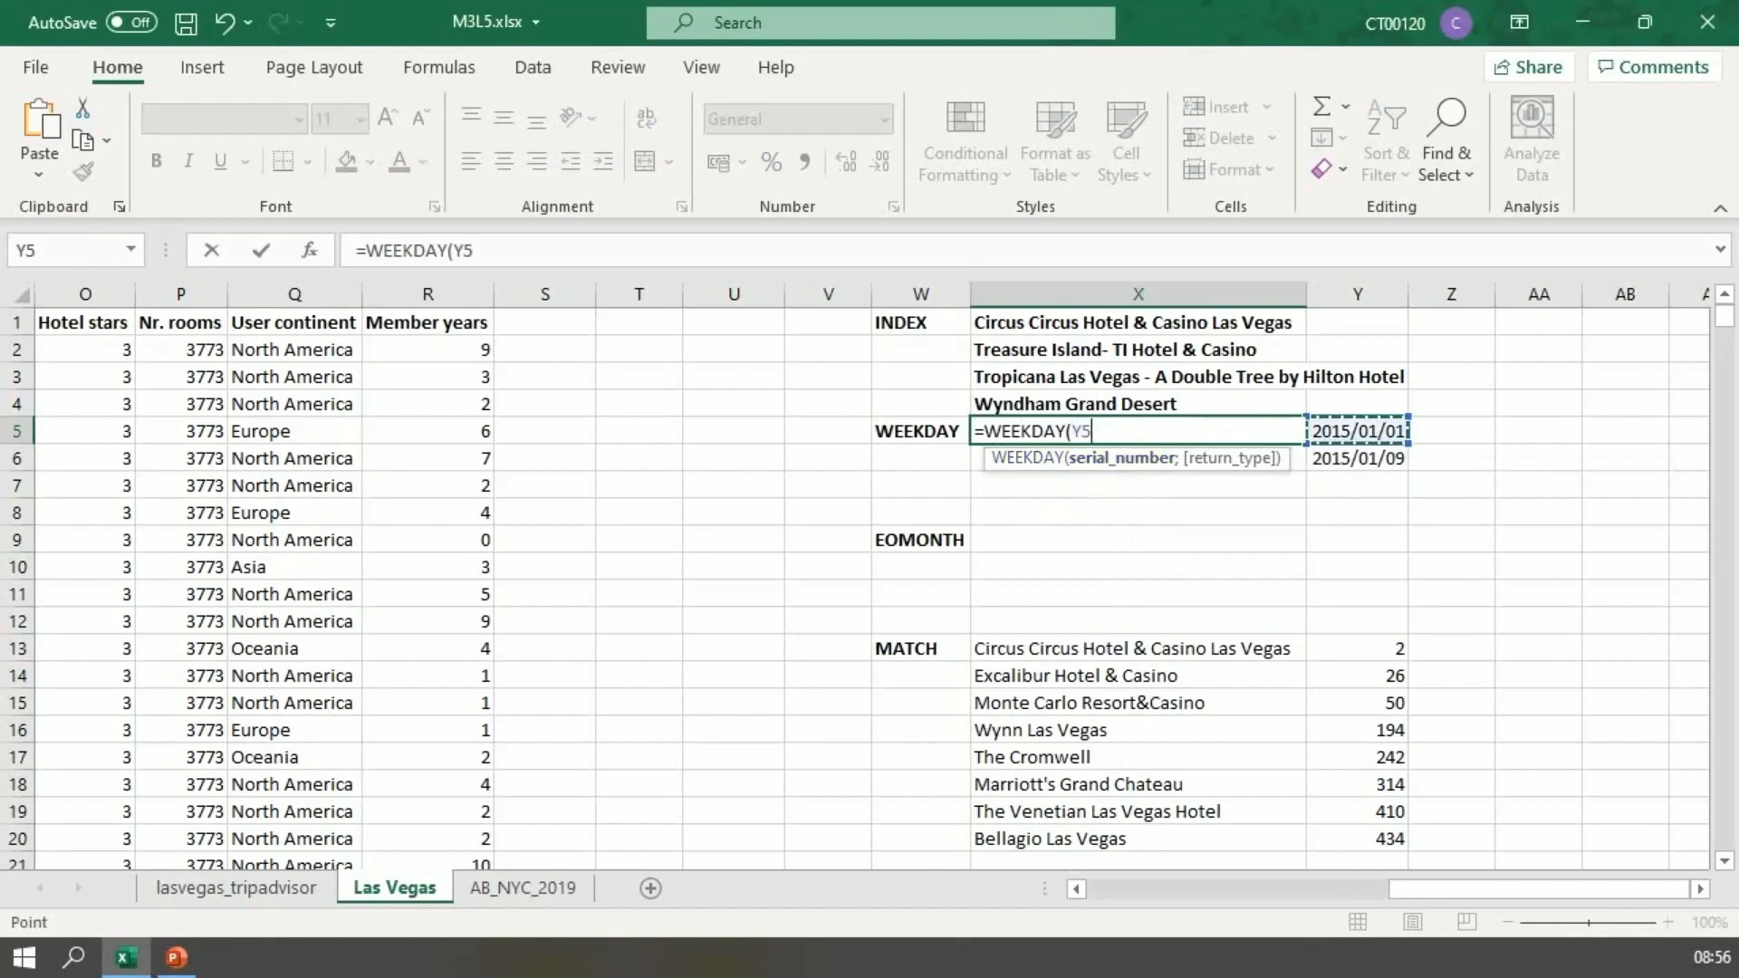
text())
key(Return)
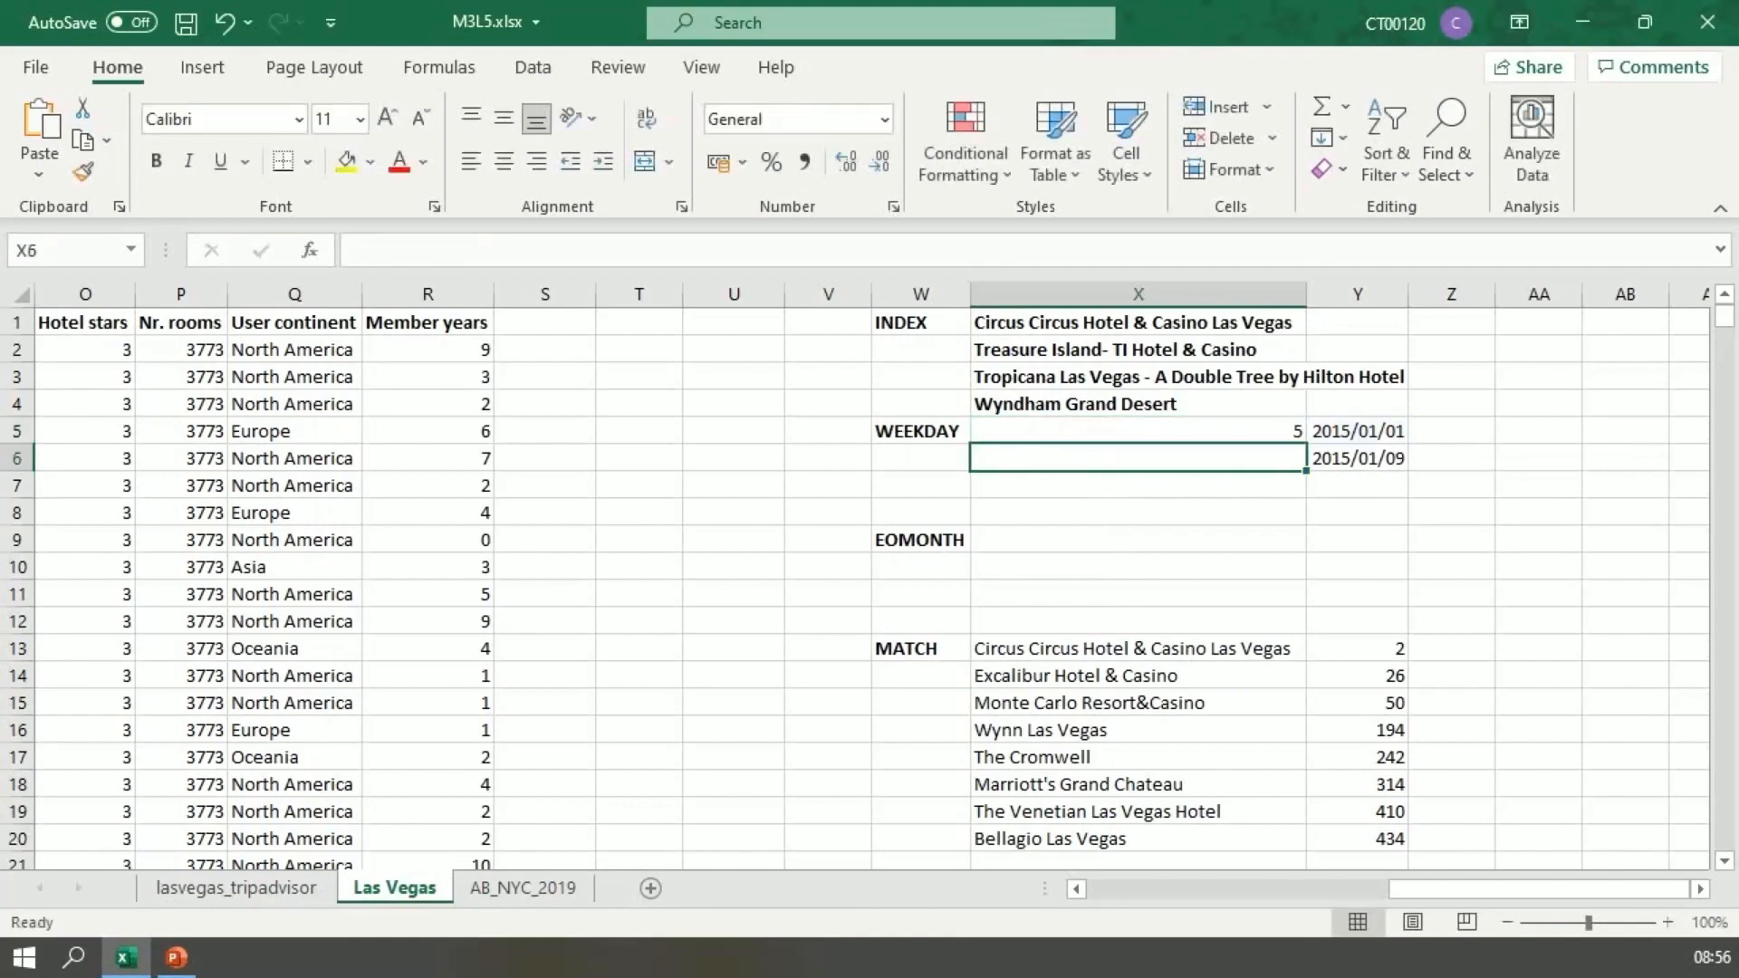
click(1139, 432)
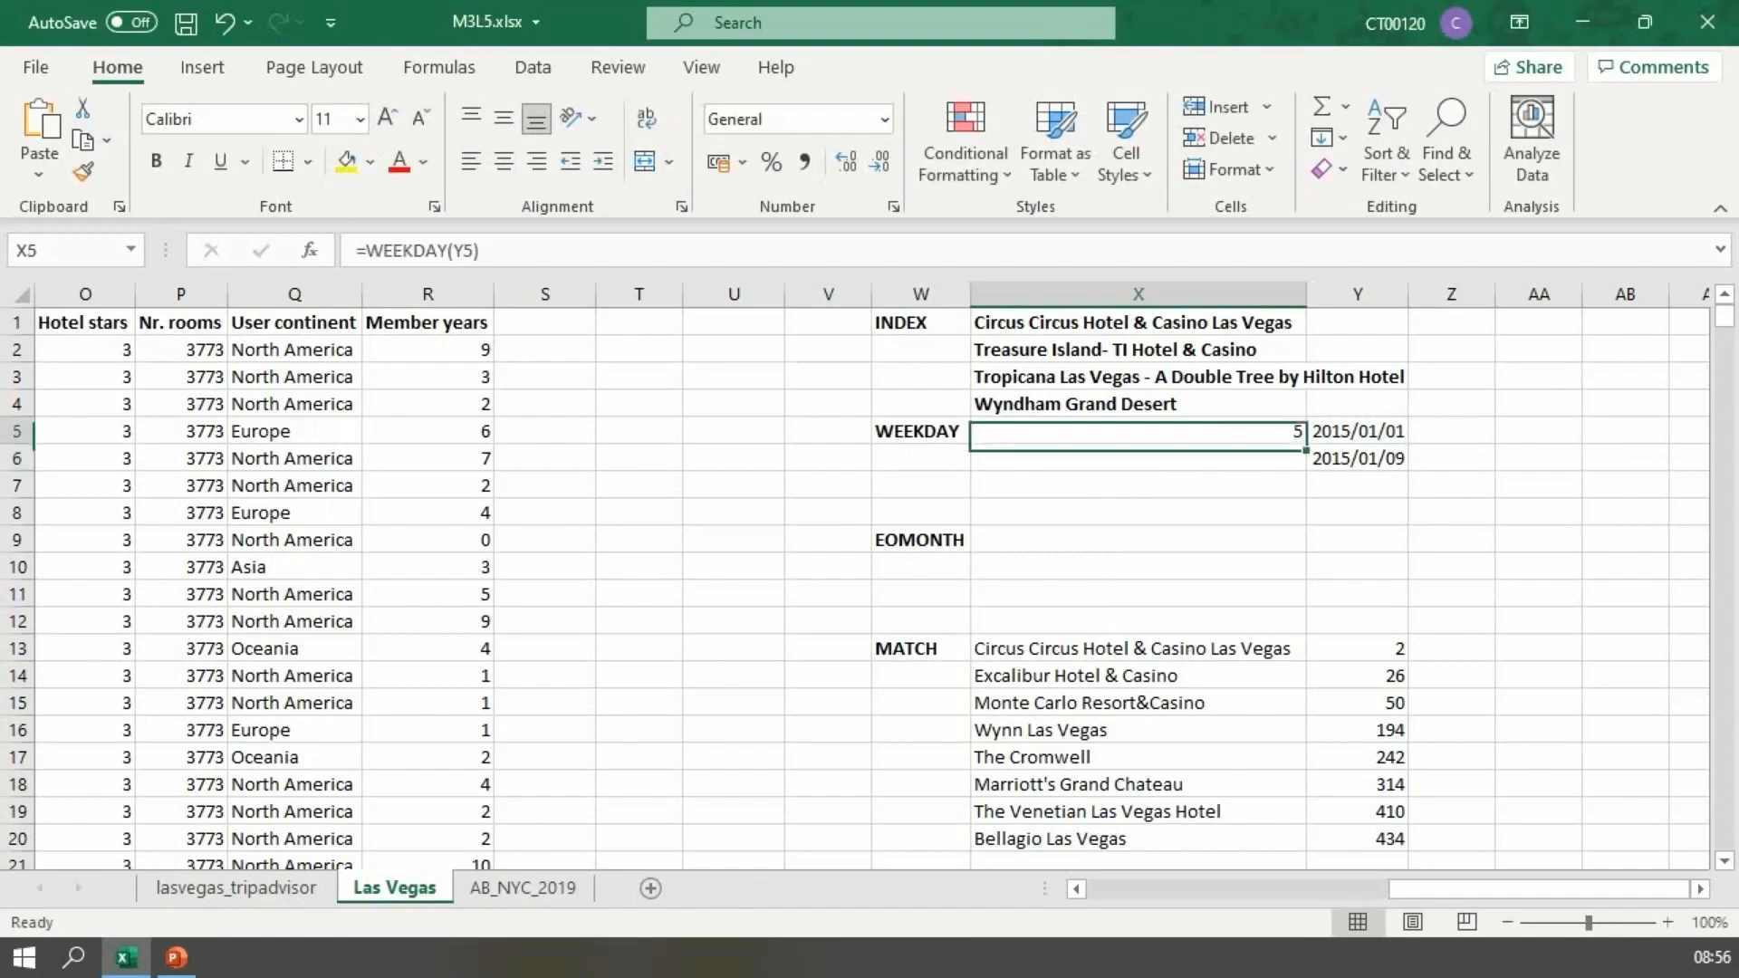
drag(1306, 444, 1305, 465)
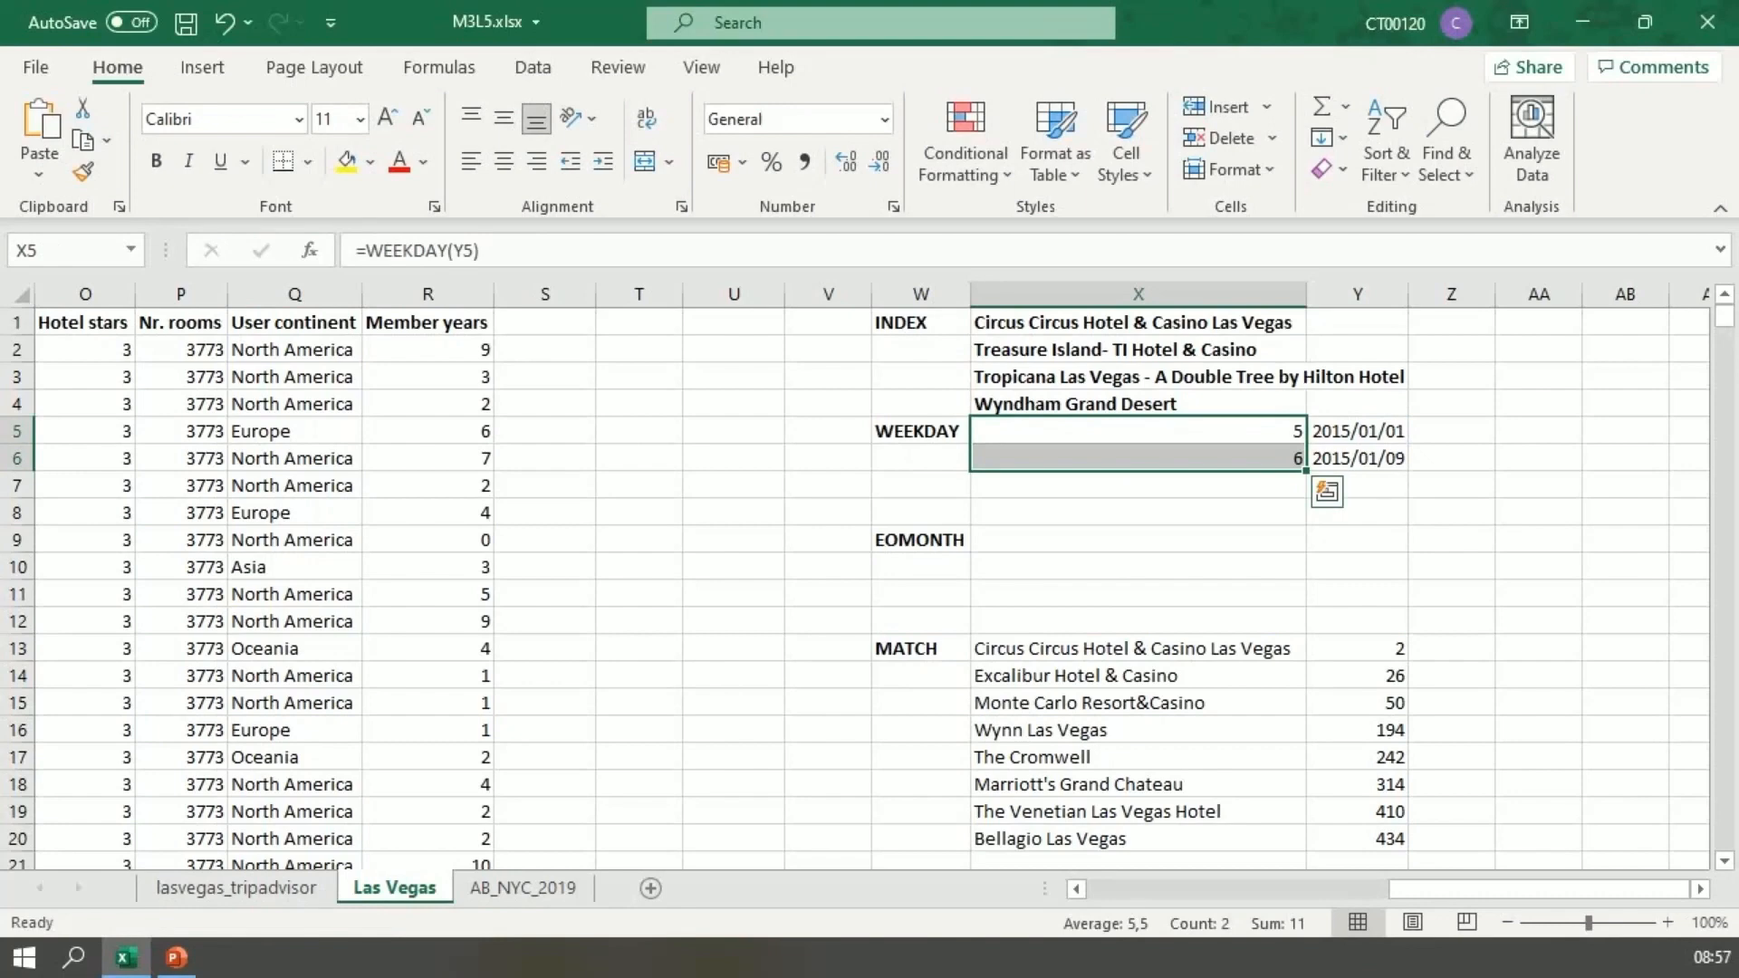
Step: Apply the custom number format DDDD to X5 so the weekday is shown as a full day name
click(1139, 431)
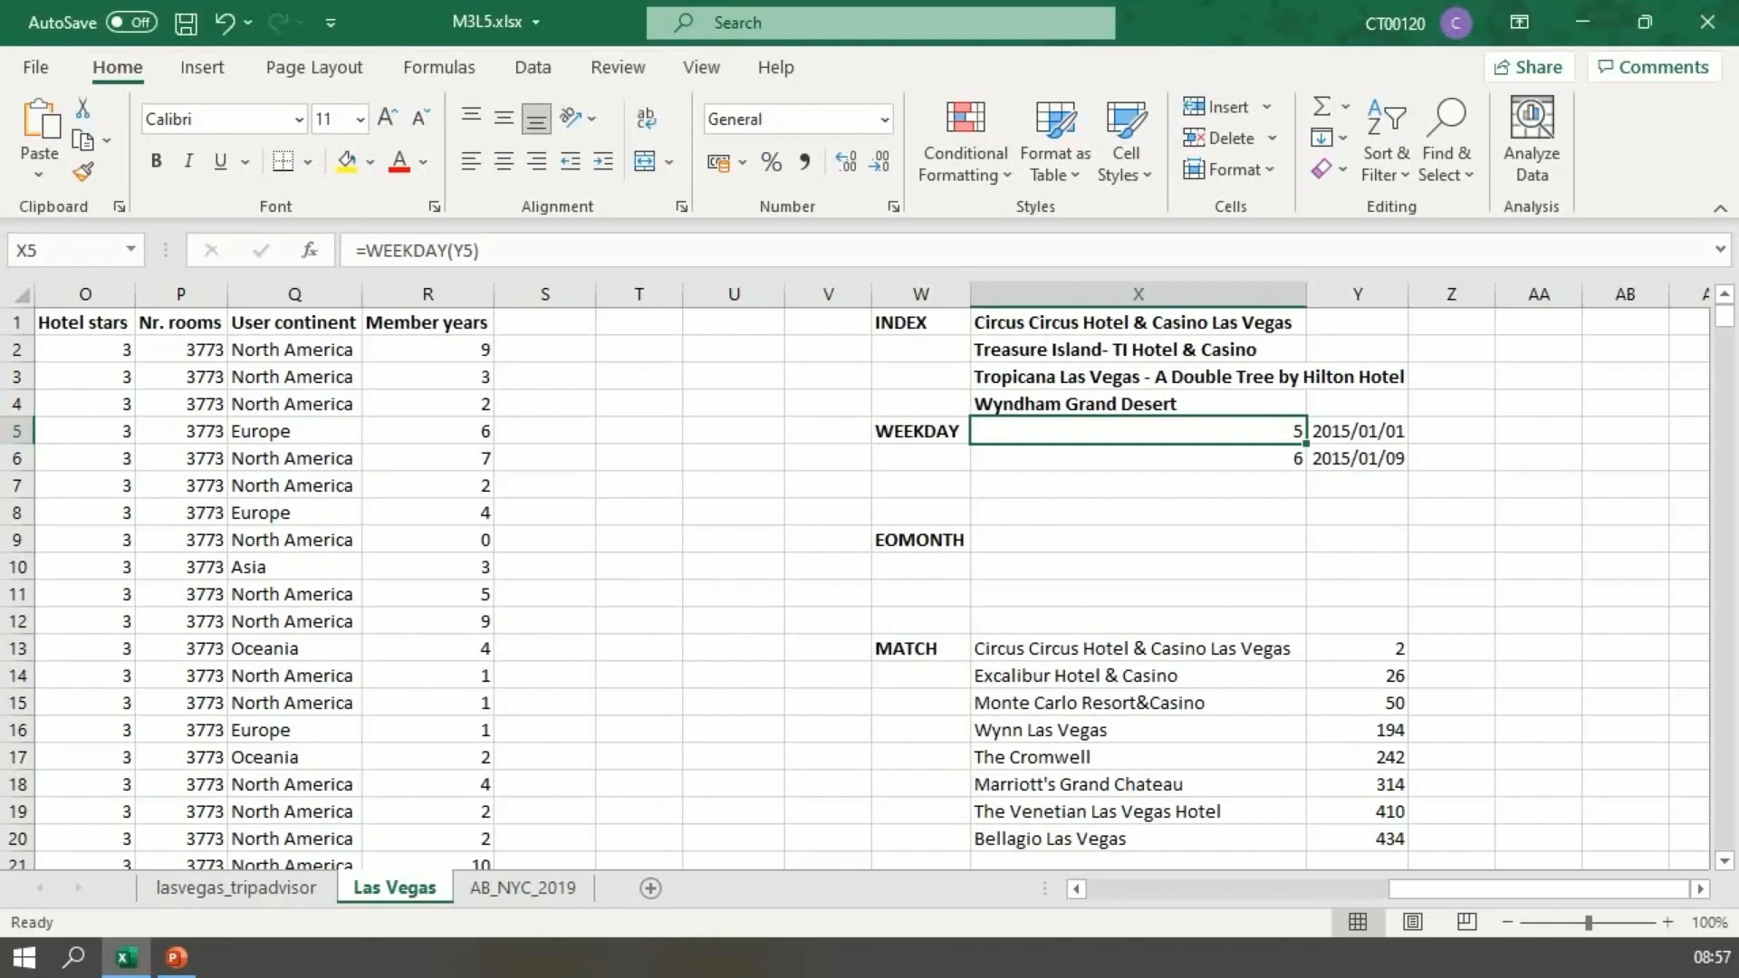
key(ctrl+1)
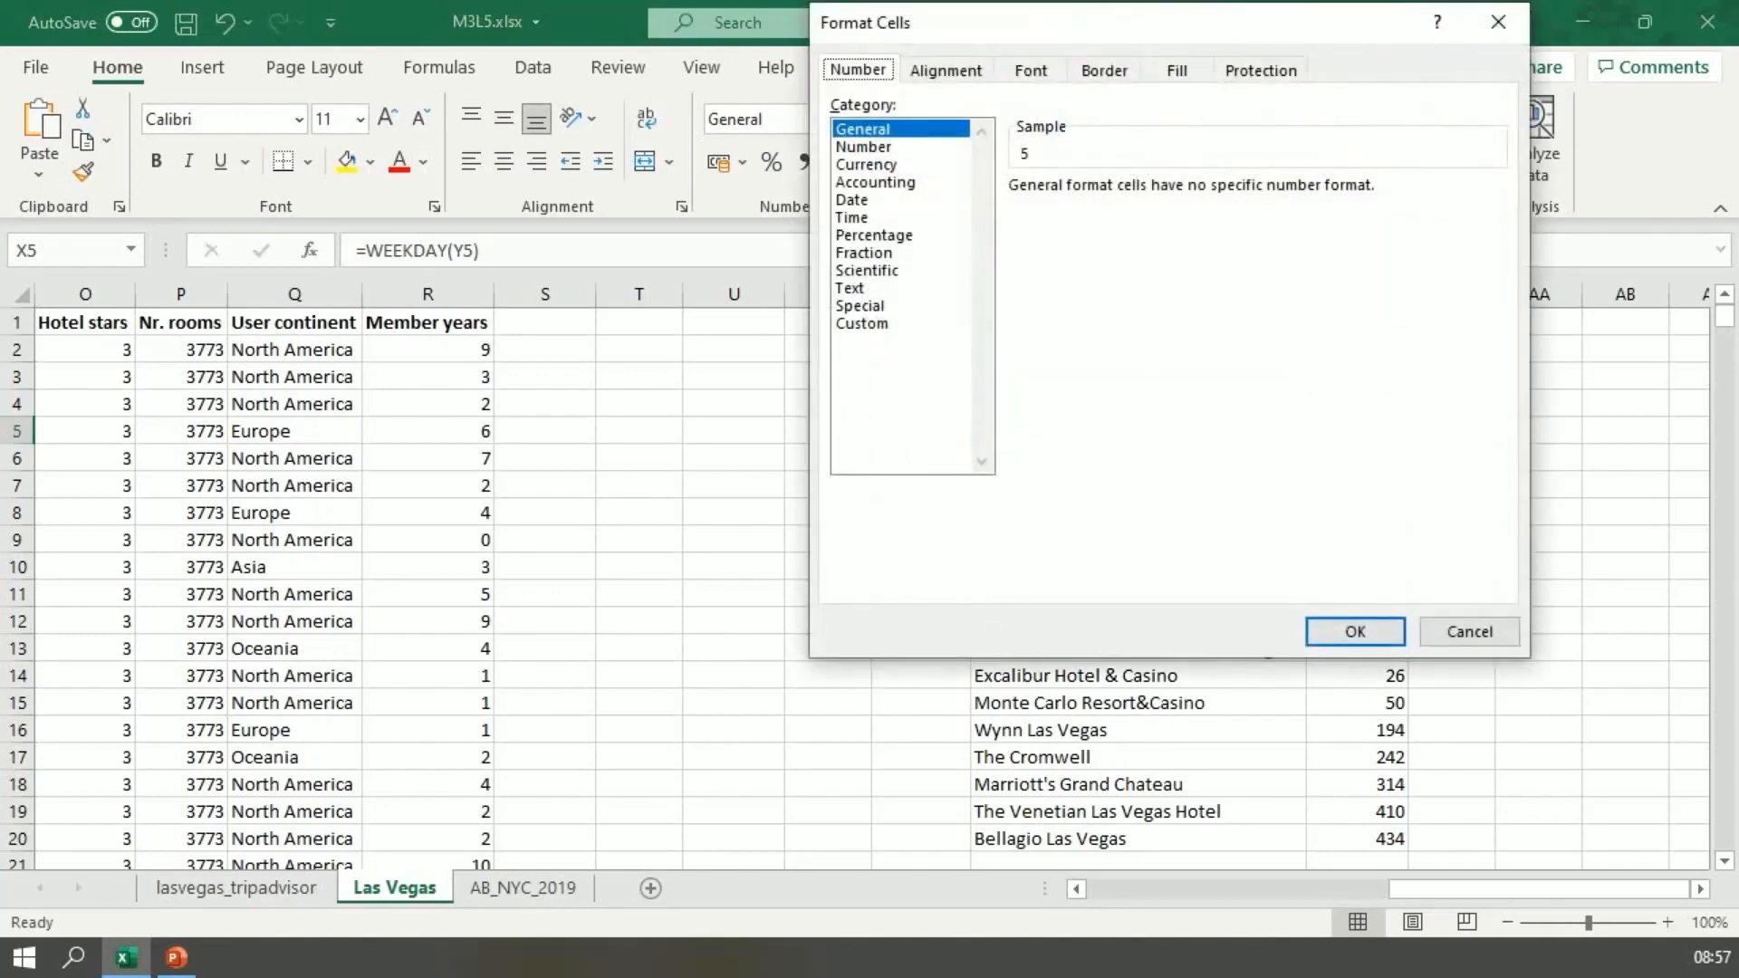
drag(1214, 28, 940, 209)
click(591, 505)
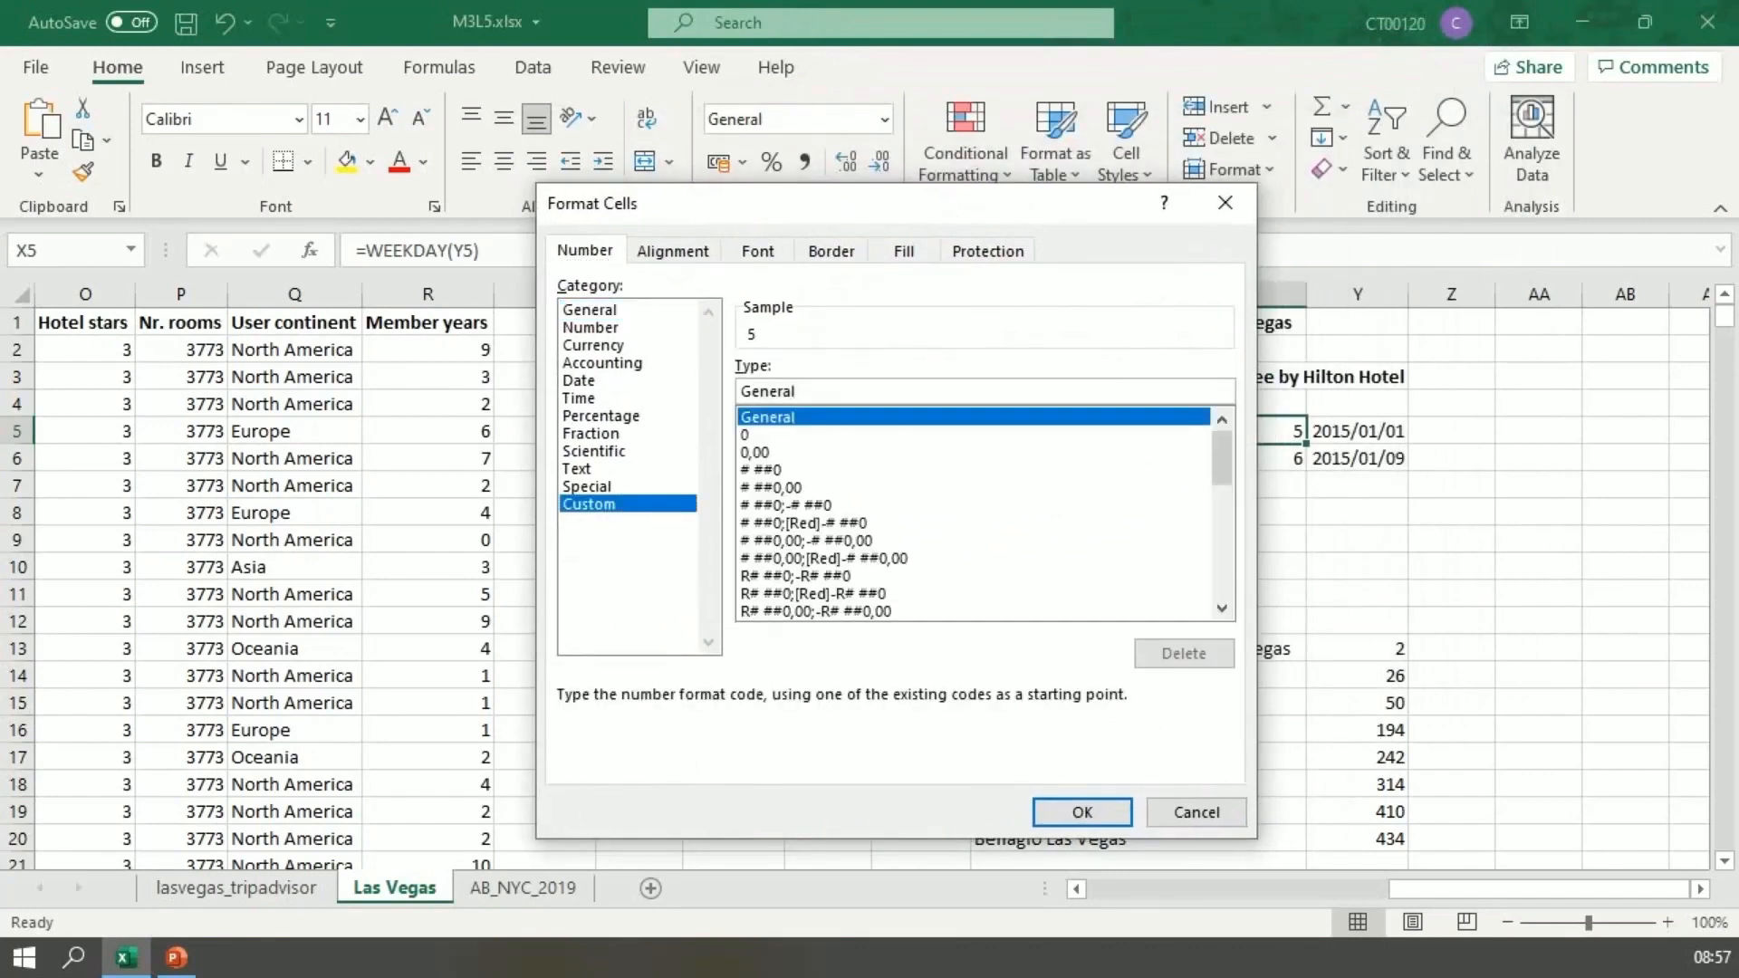
drag(797, 391, 739, 391)
text(DDD)
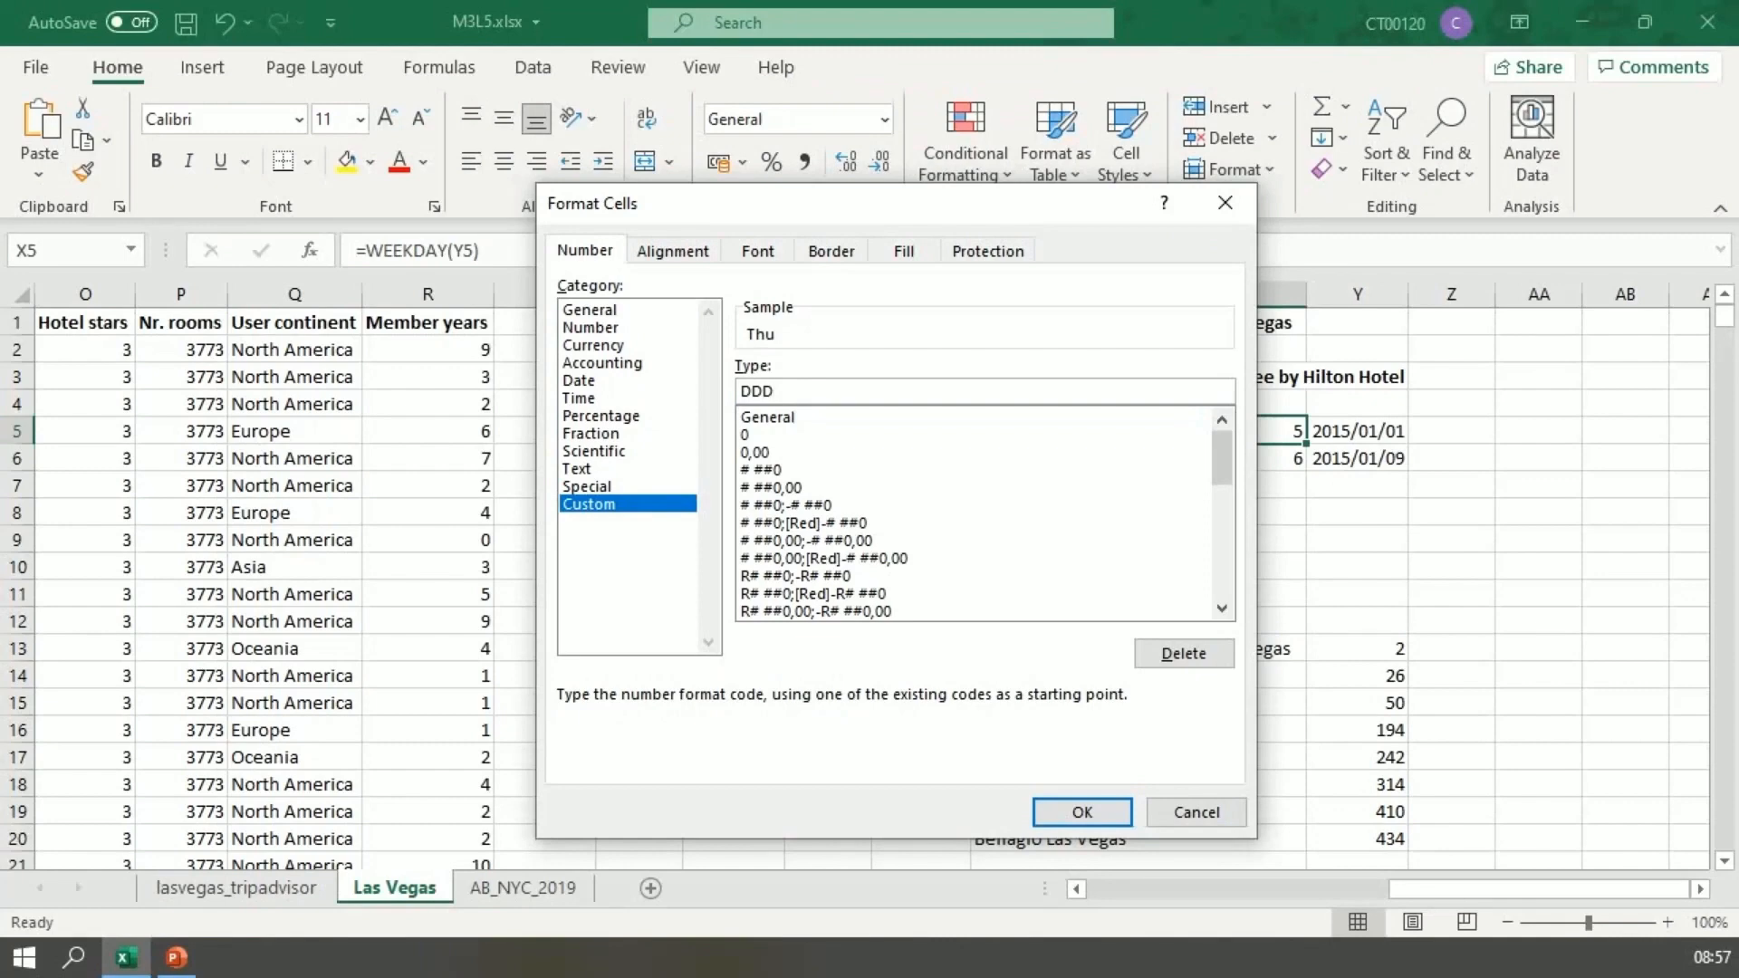
text(D)
key(Return)
click(1137, 459)
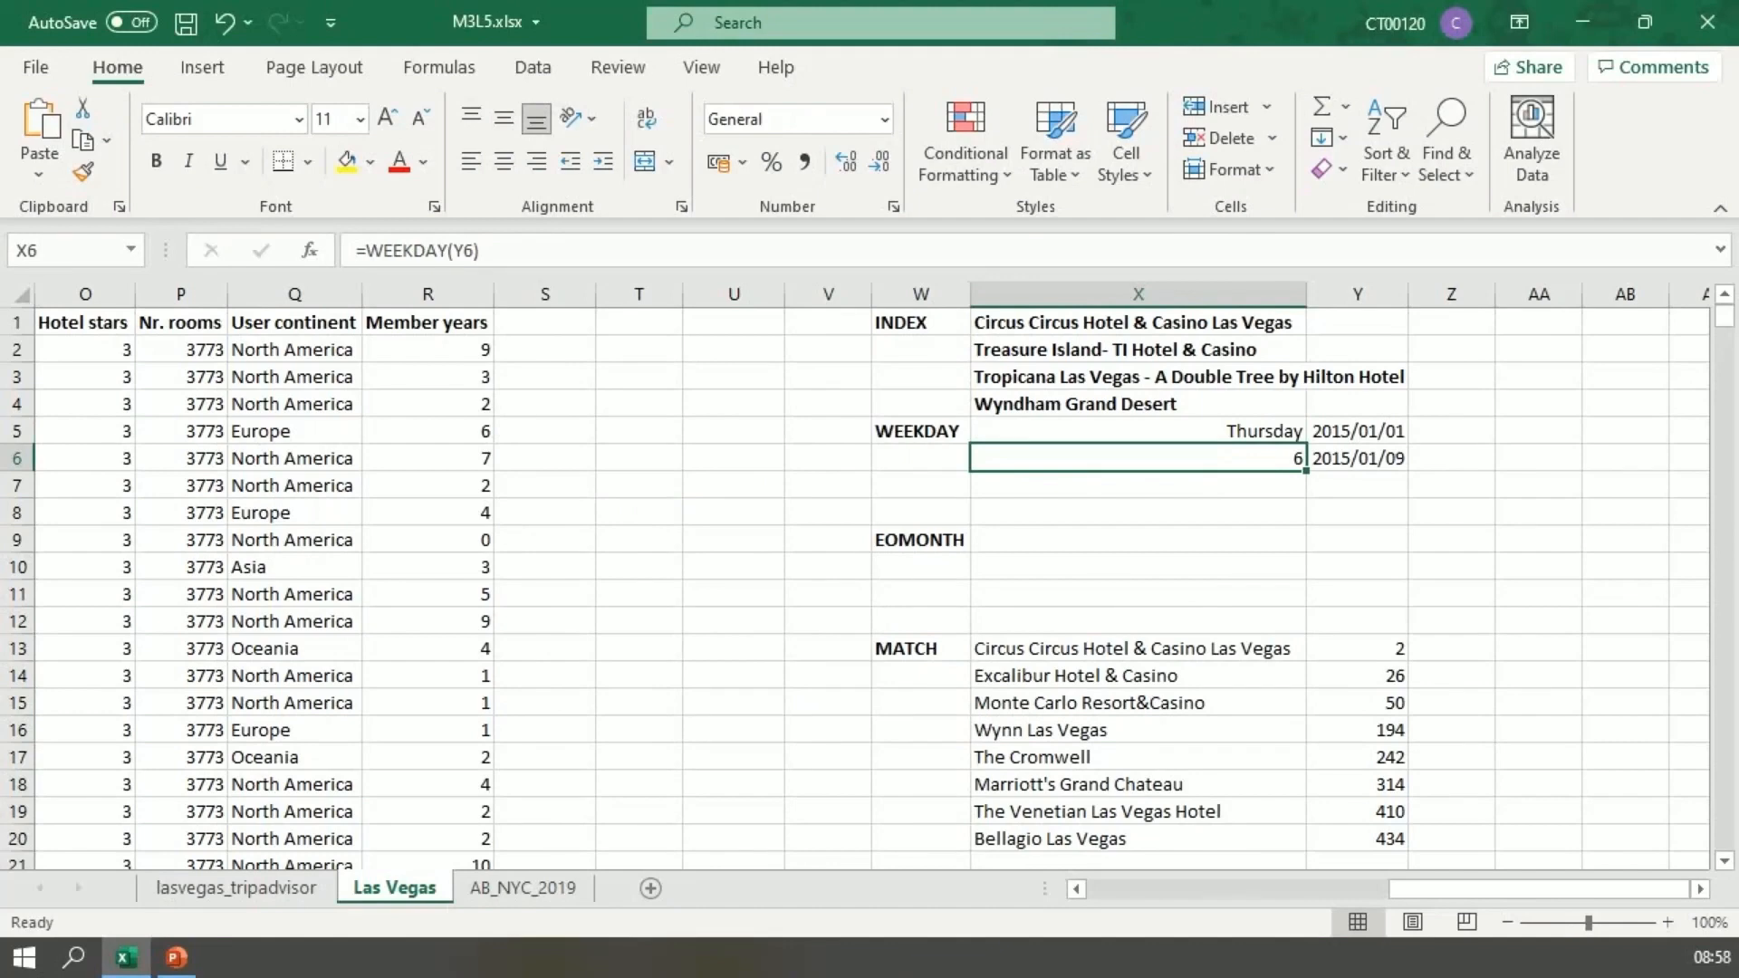
Step: In X9 beside the EOMONTH label, enter =EOMONTH(Y5;0) for the last day of that date's month
click(1139, 539)
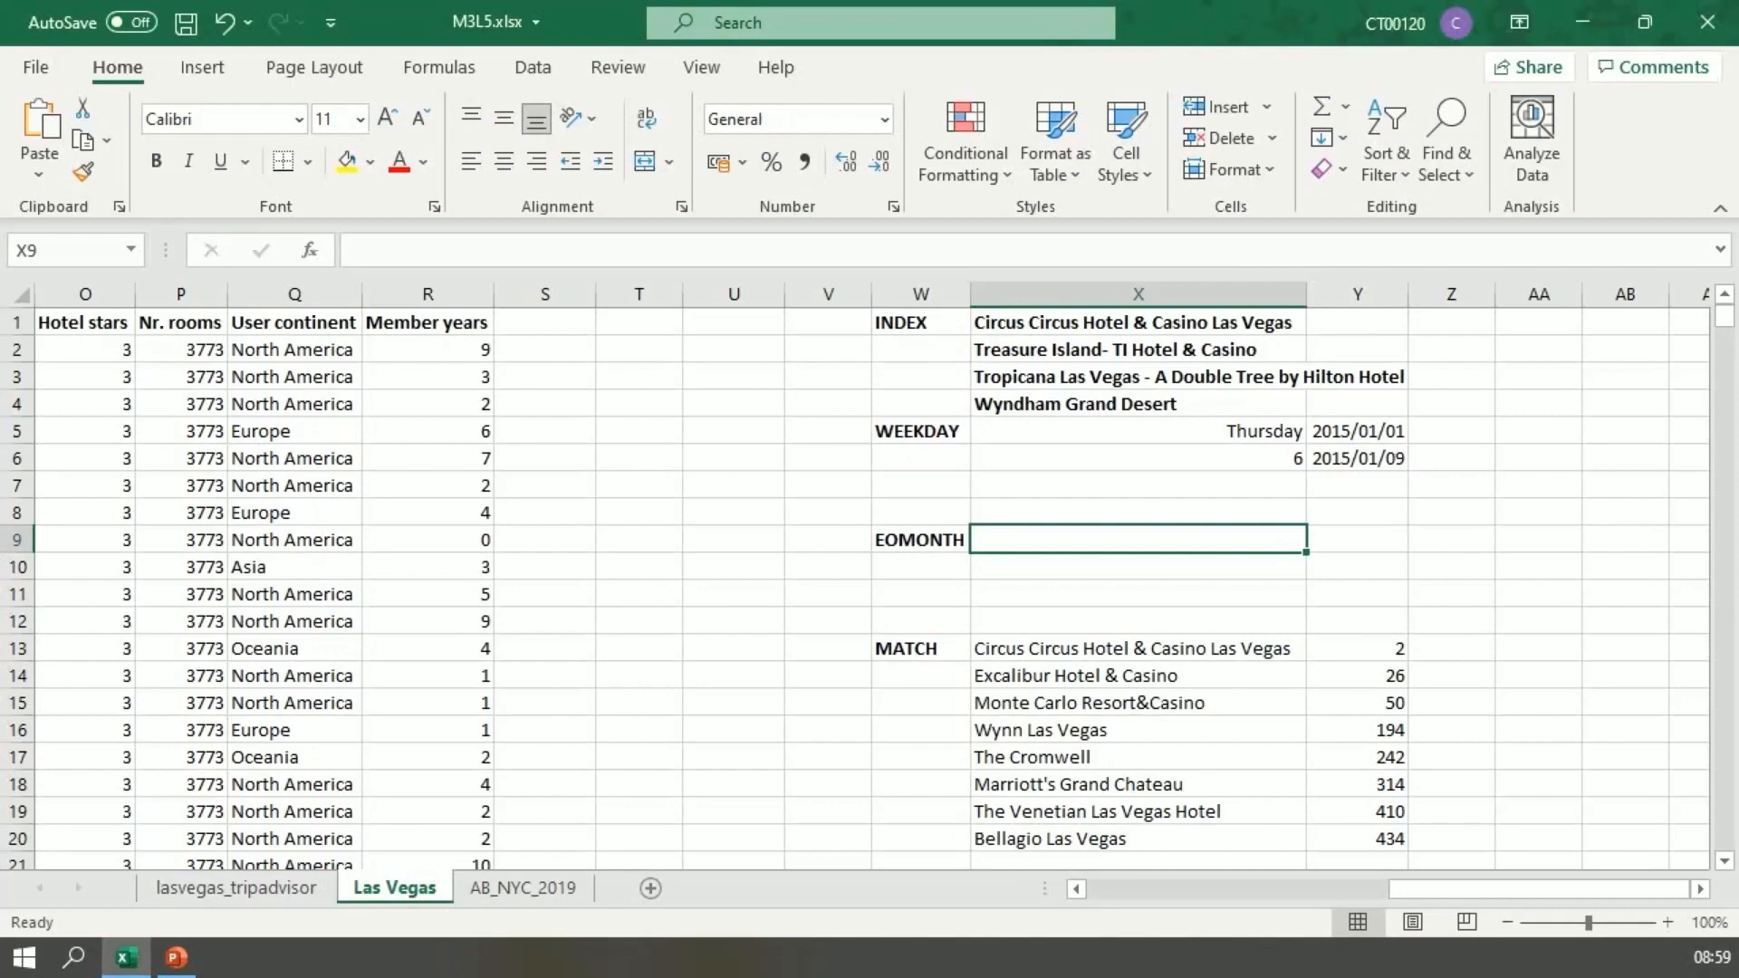
text(=EOMO)
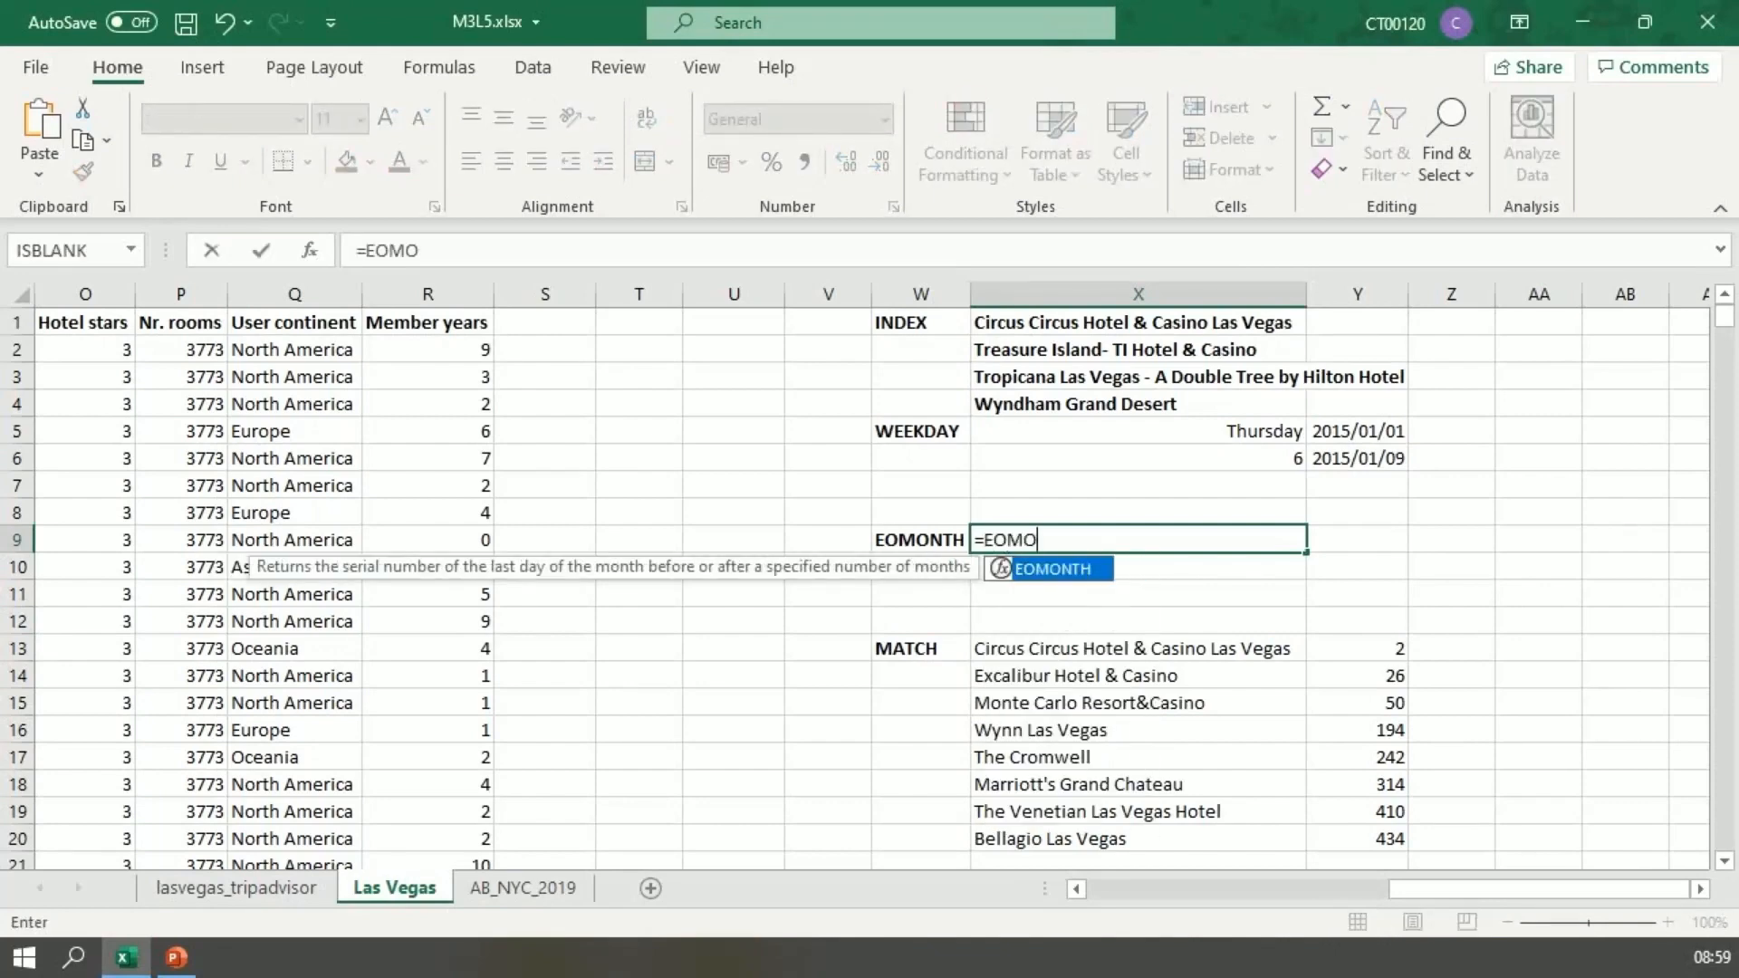
text(NTH()
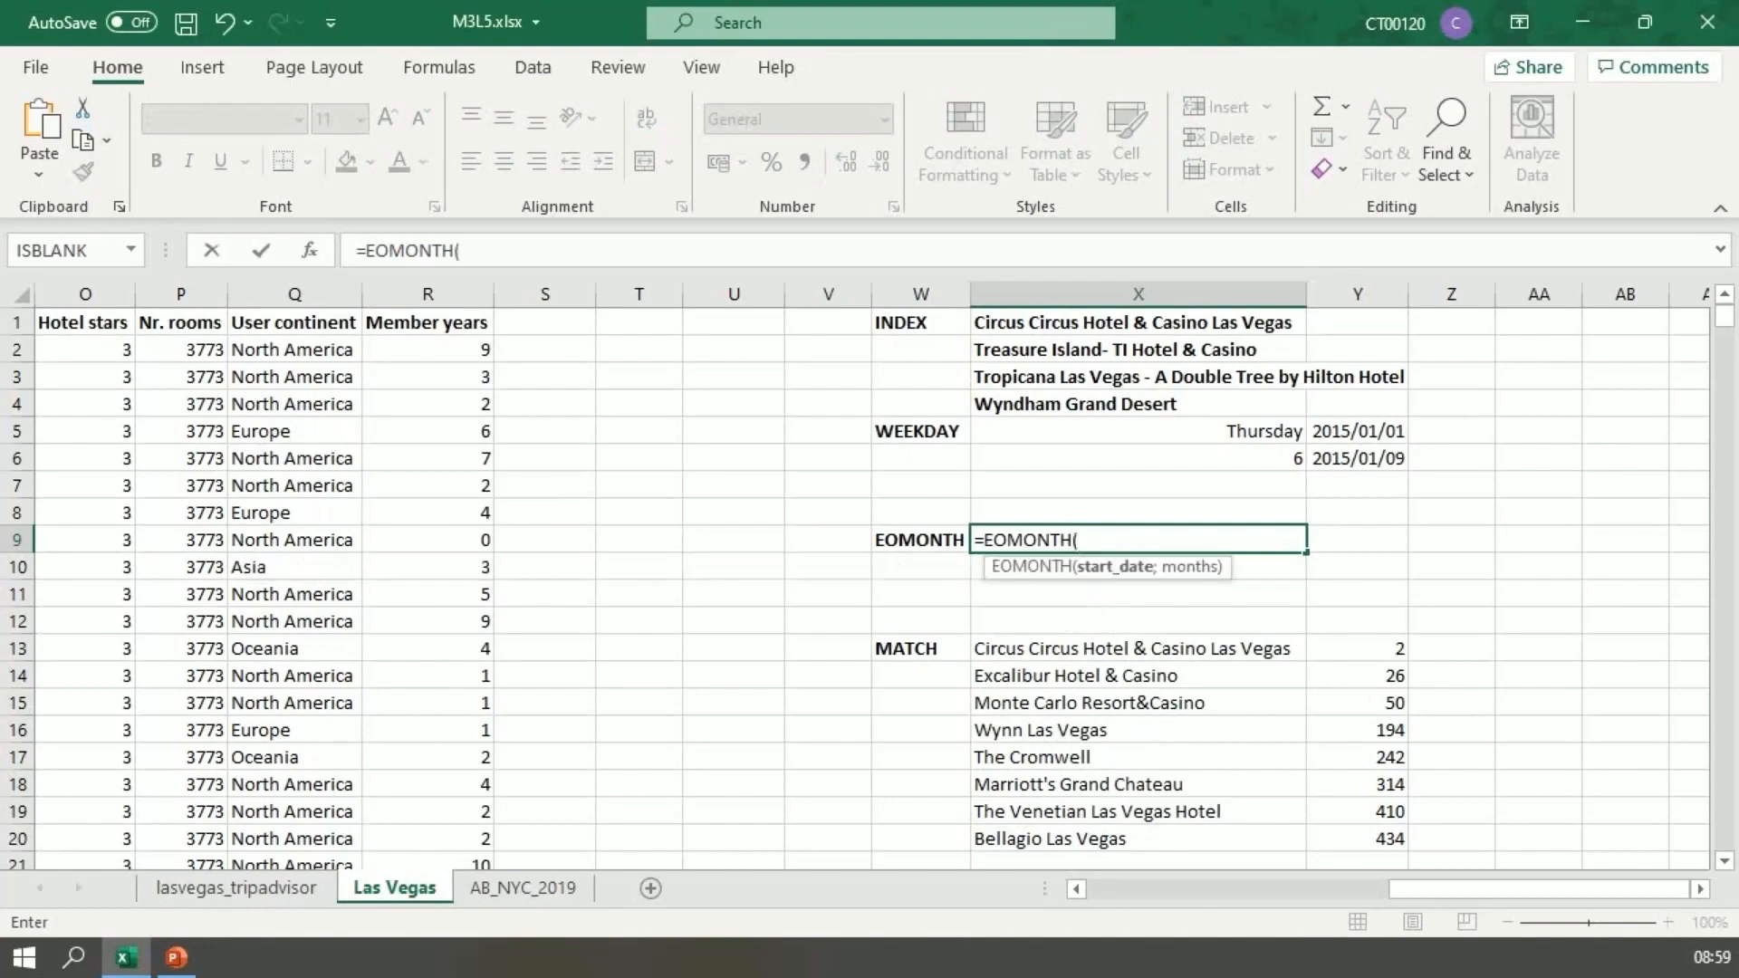
click(1356, 432)
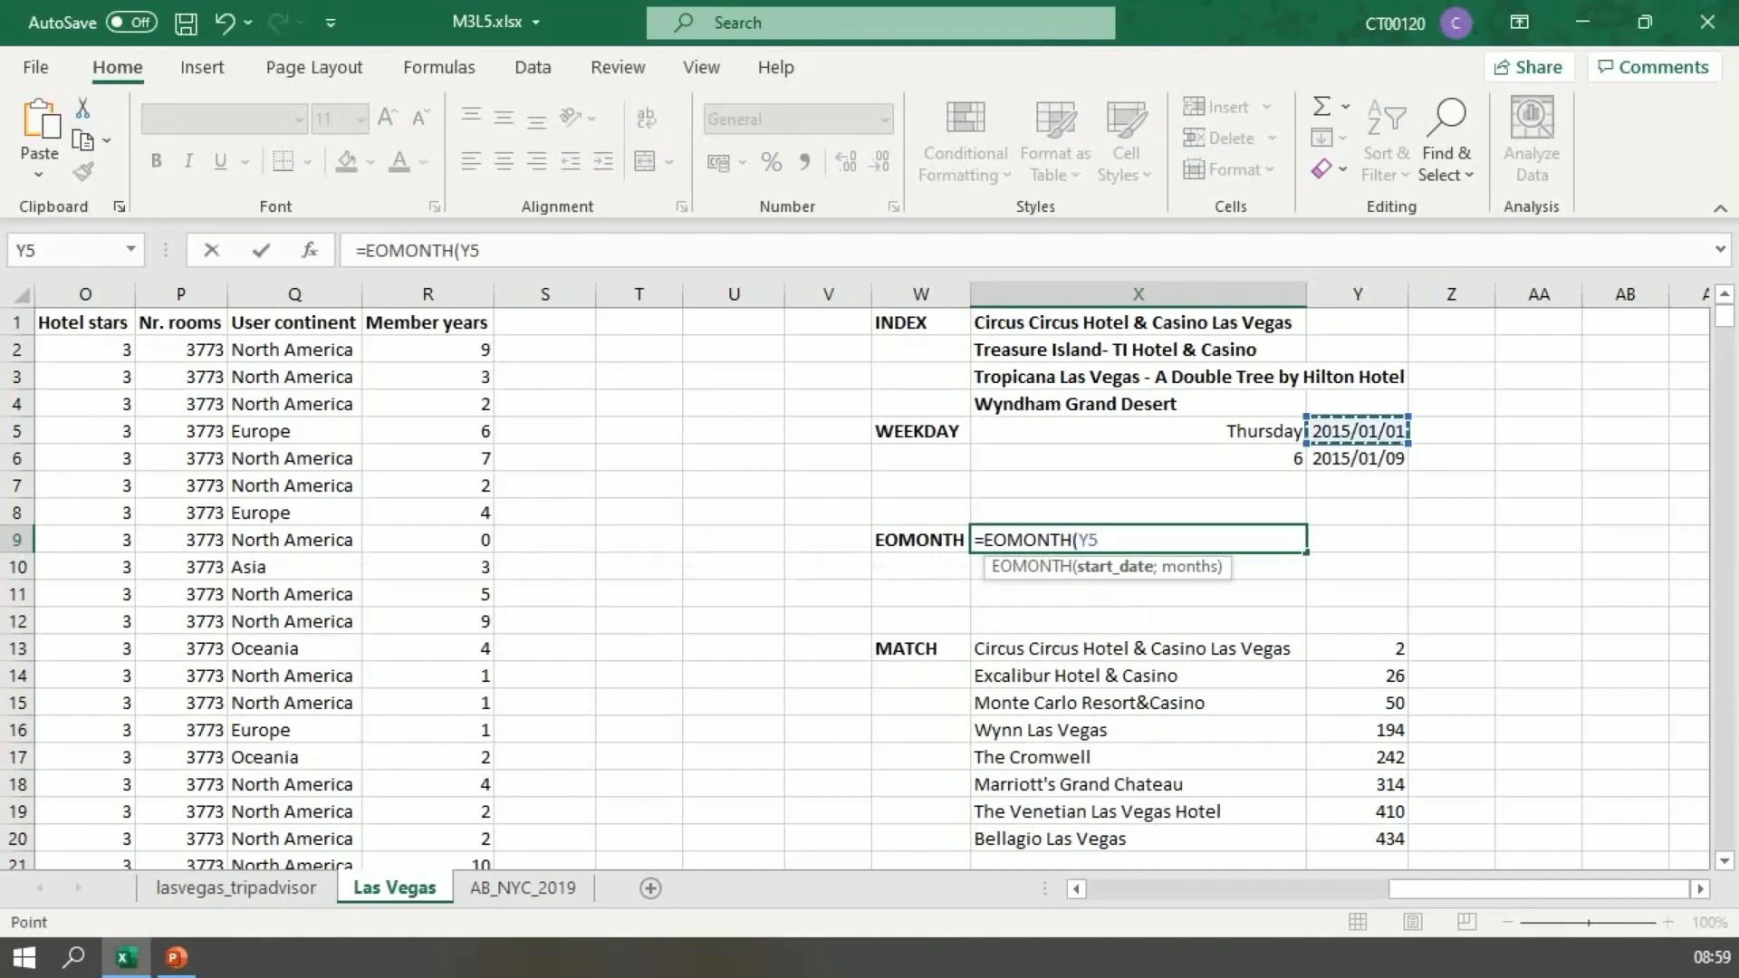
text(;0)
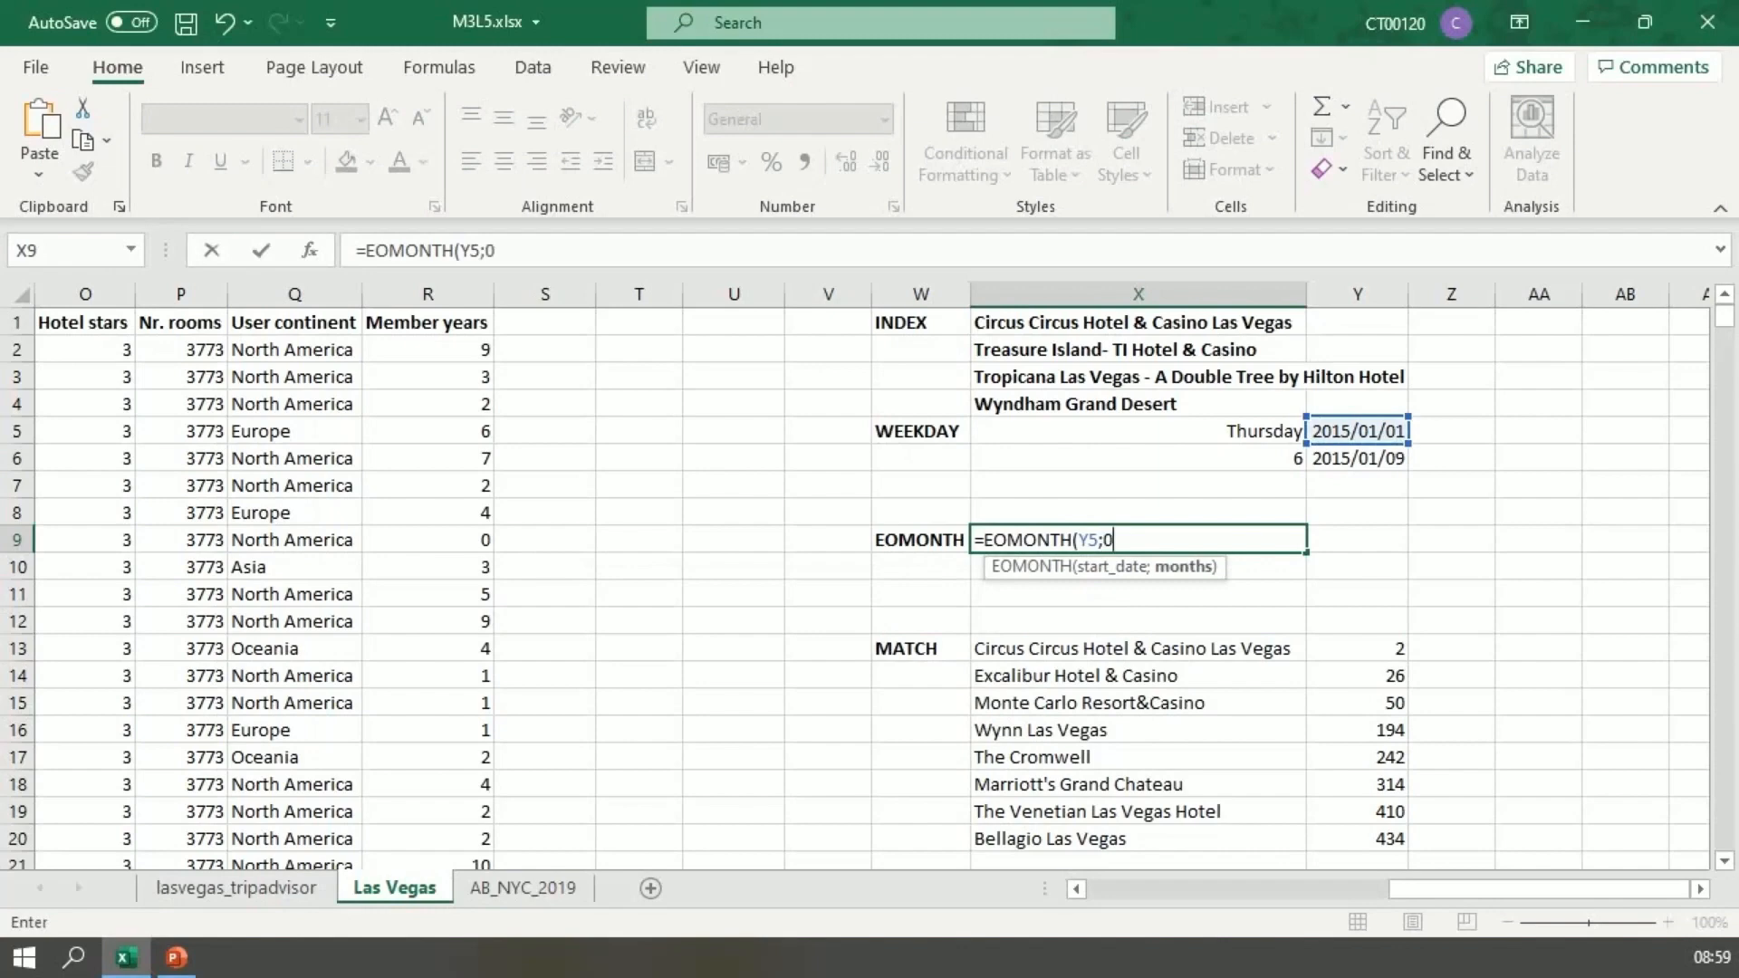
text())
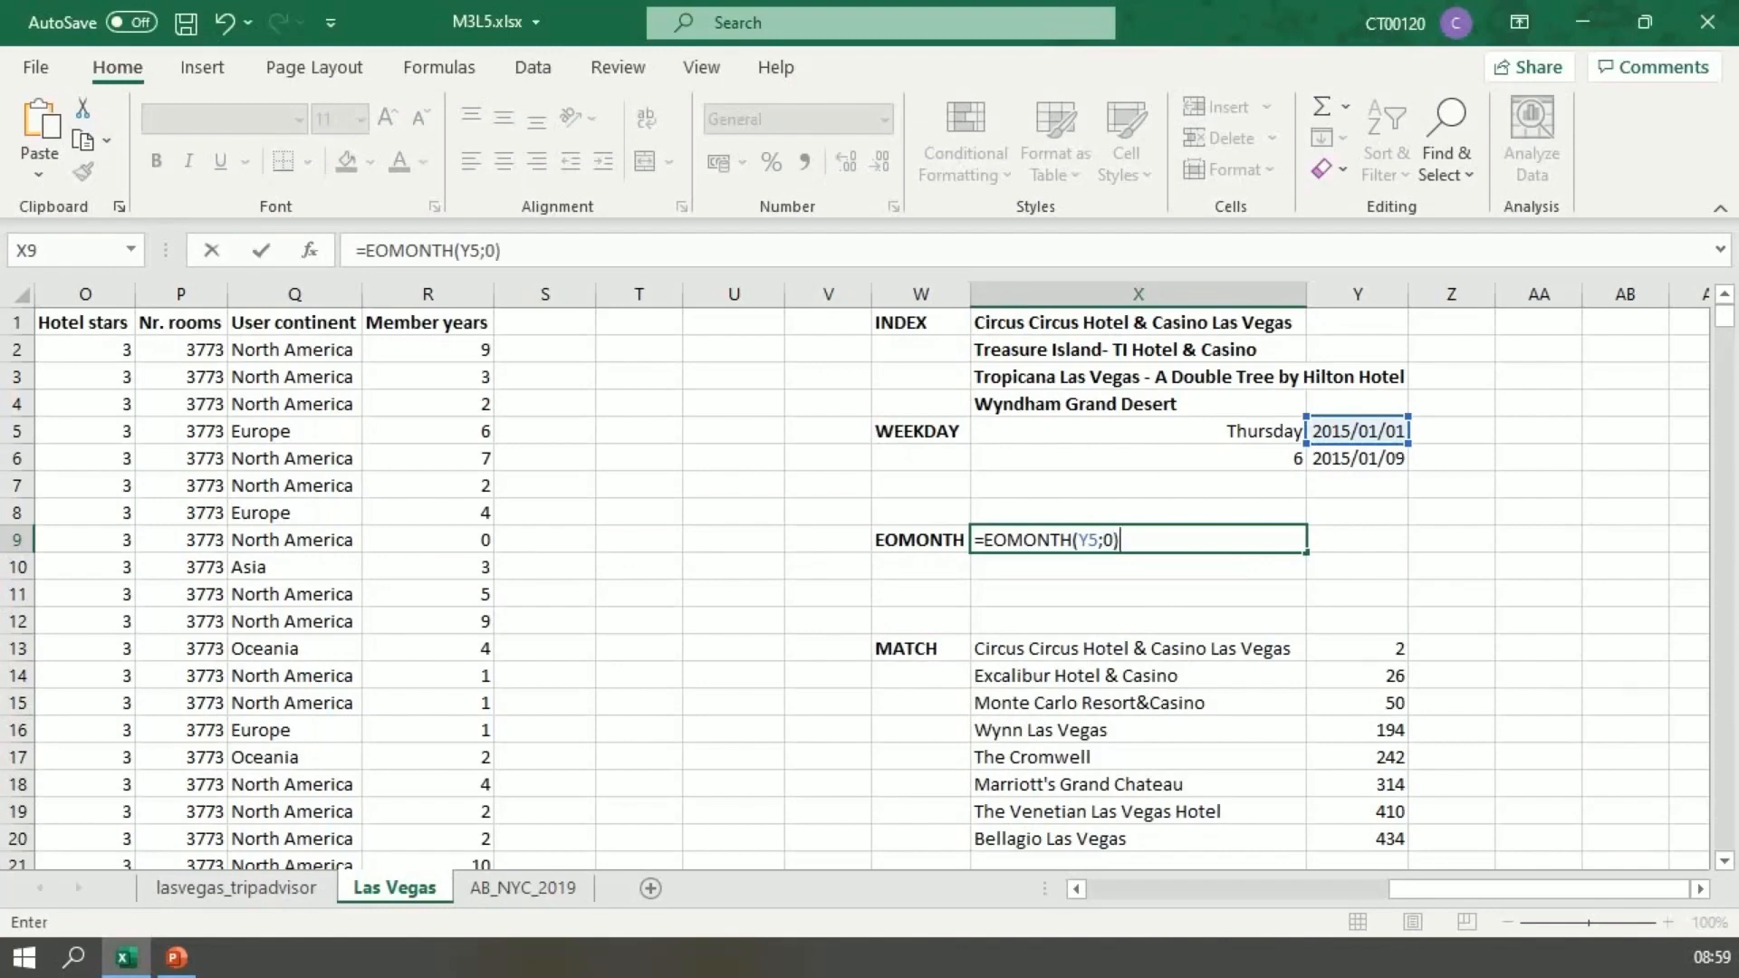
key(Return)
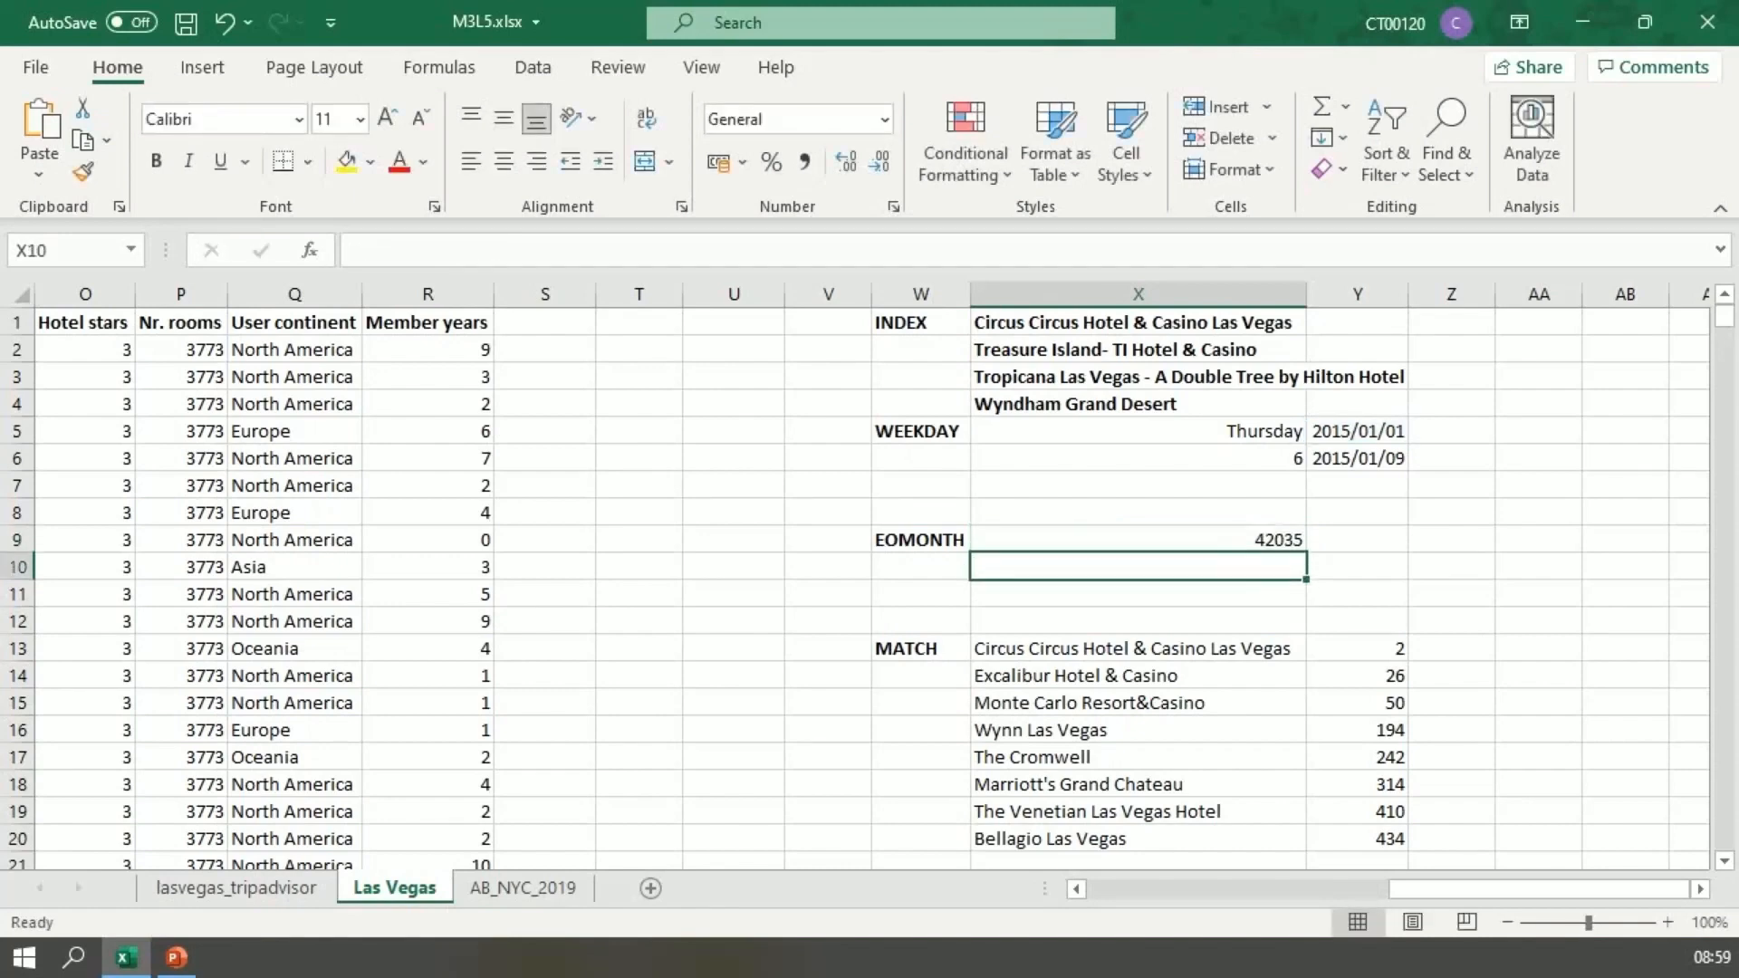
Step: Format the EOMONTH result in X9 as a date of the type *2012/03/14
click(1139, 539)
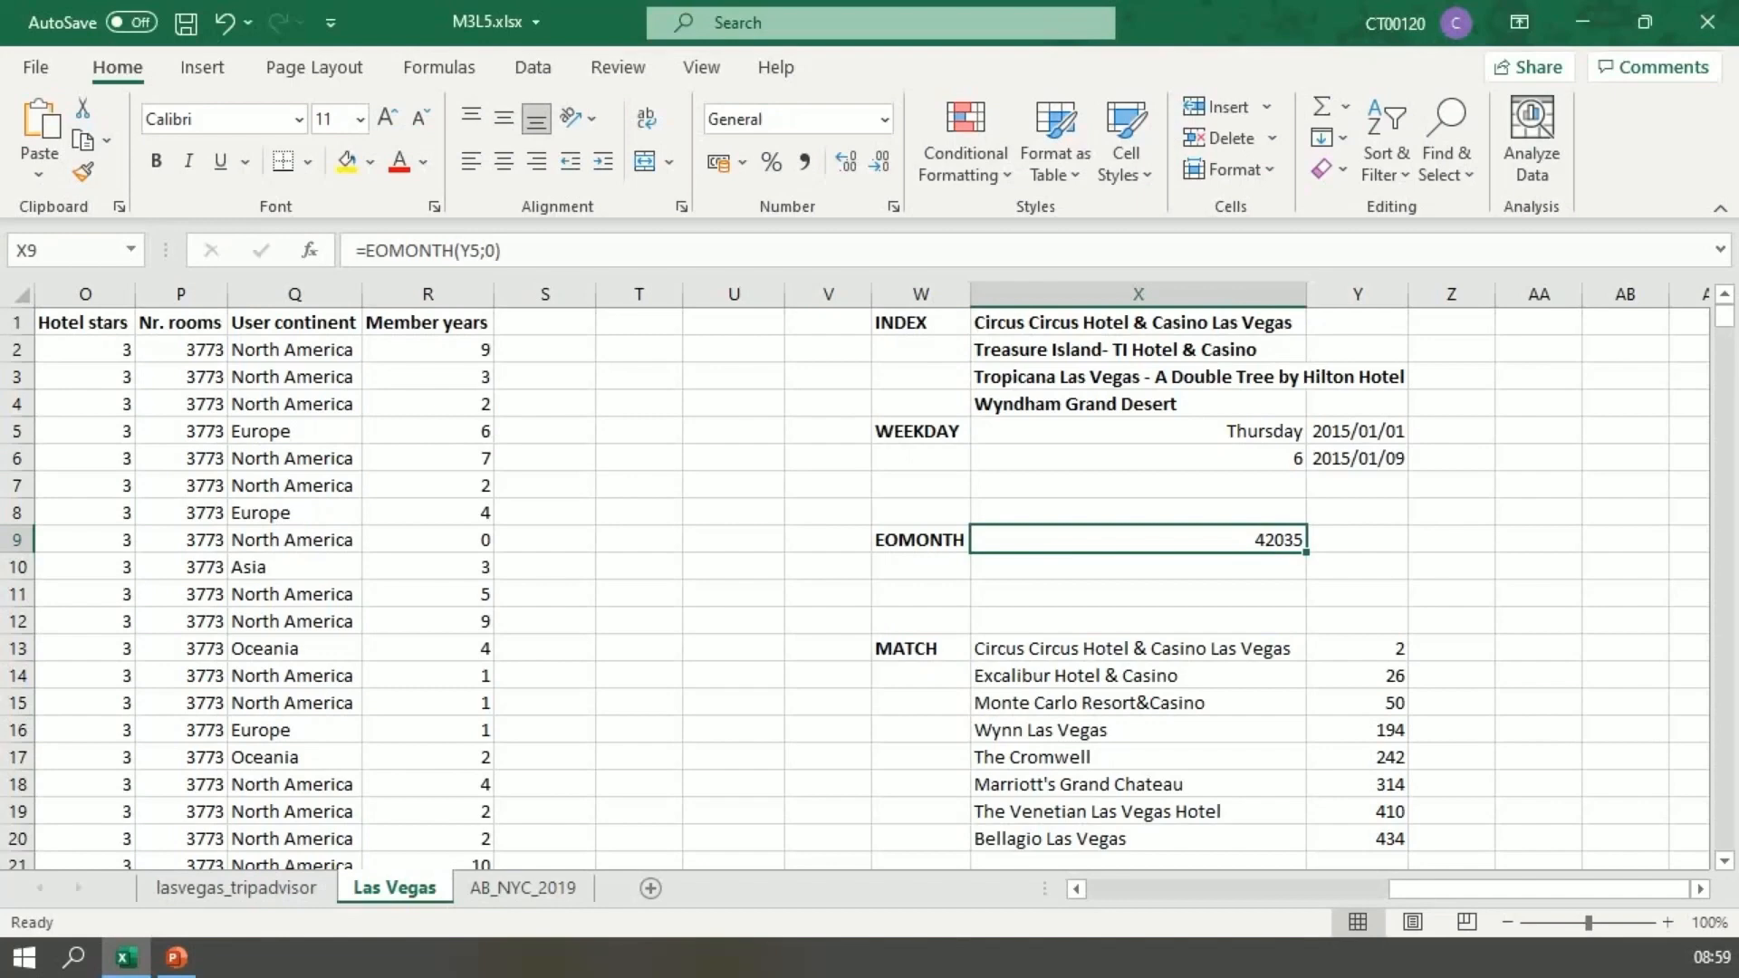
key(ctrl+1)
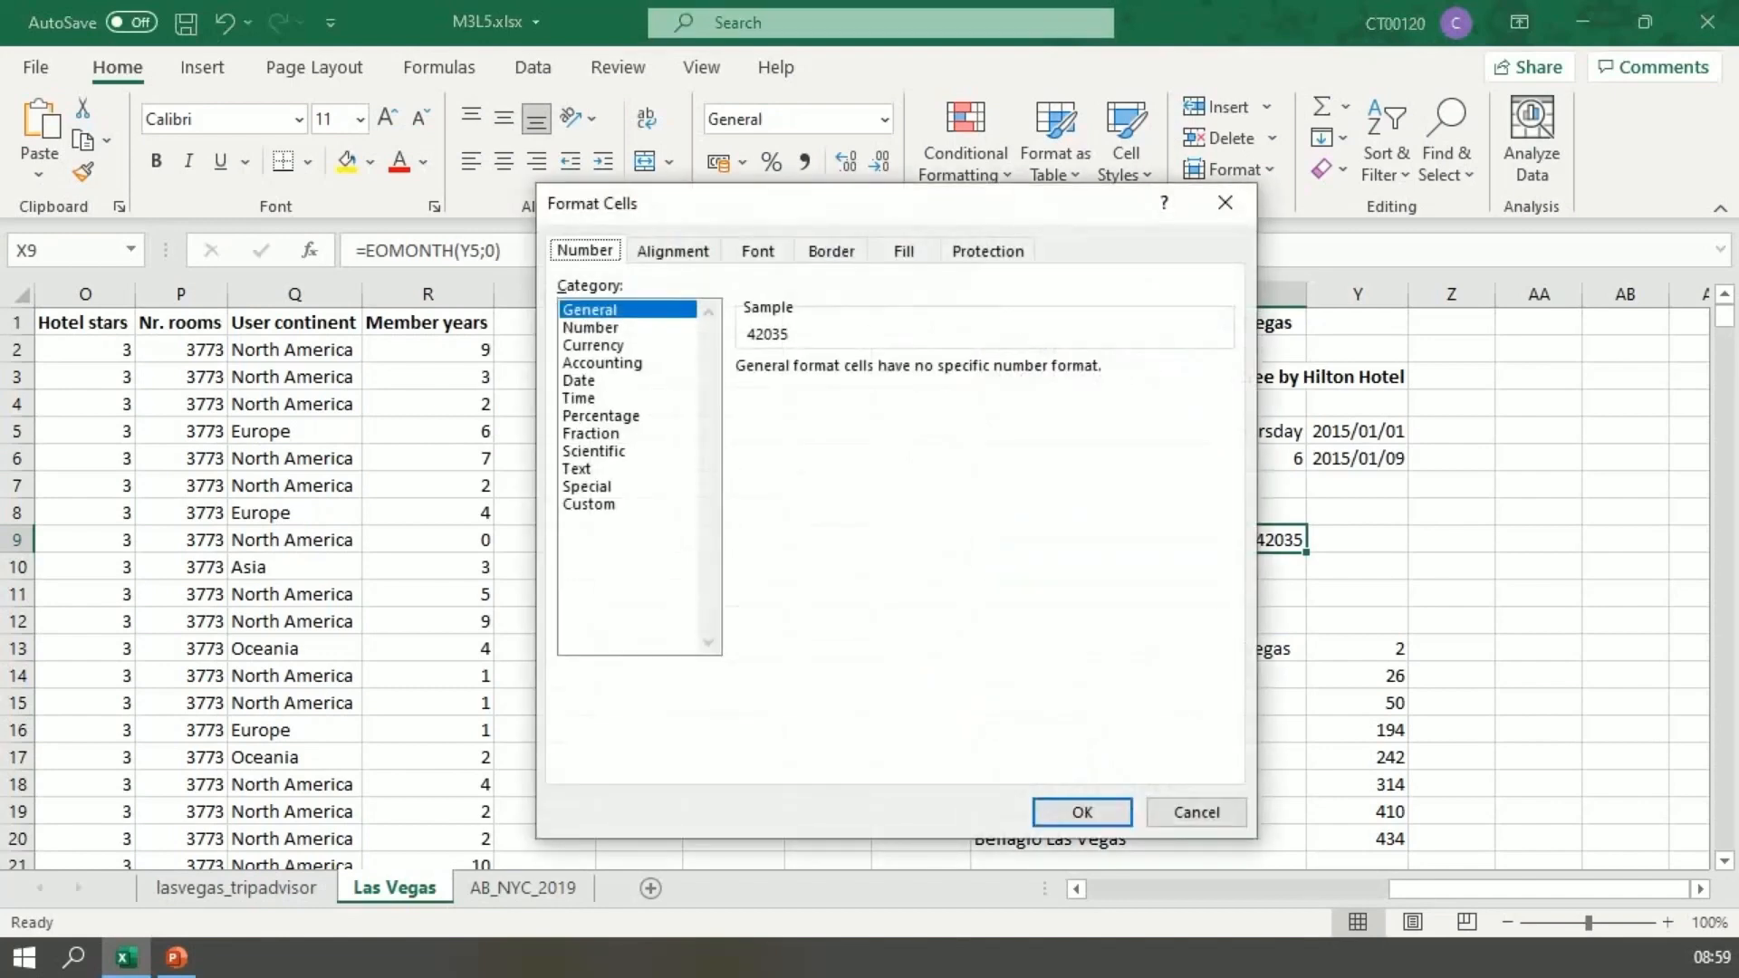
click(579, 380)
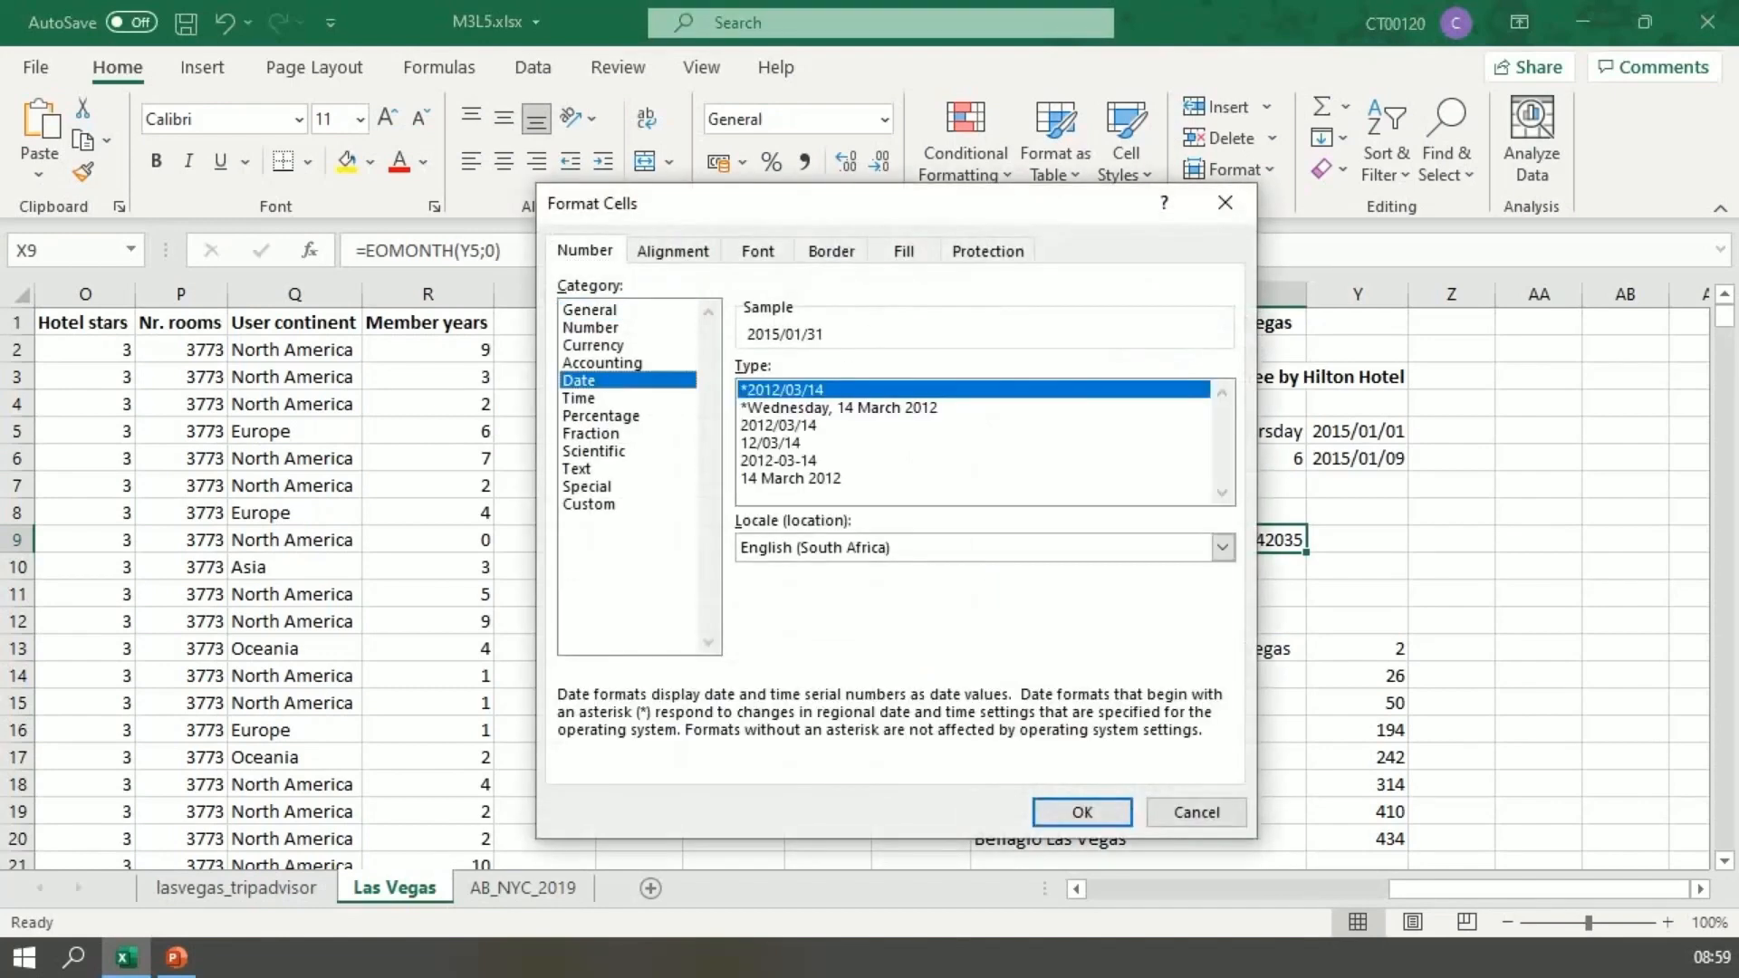
click(1082, 812)
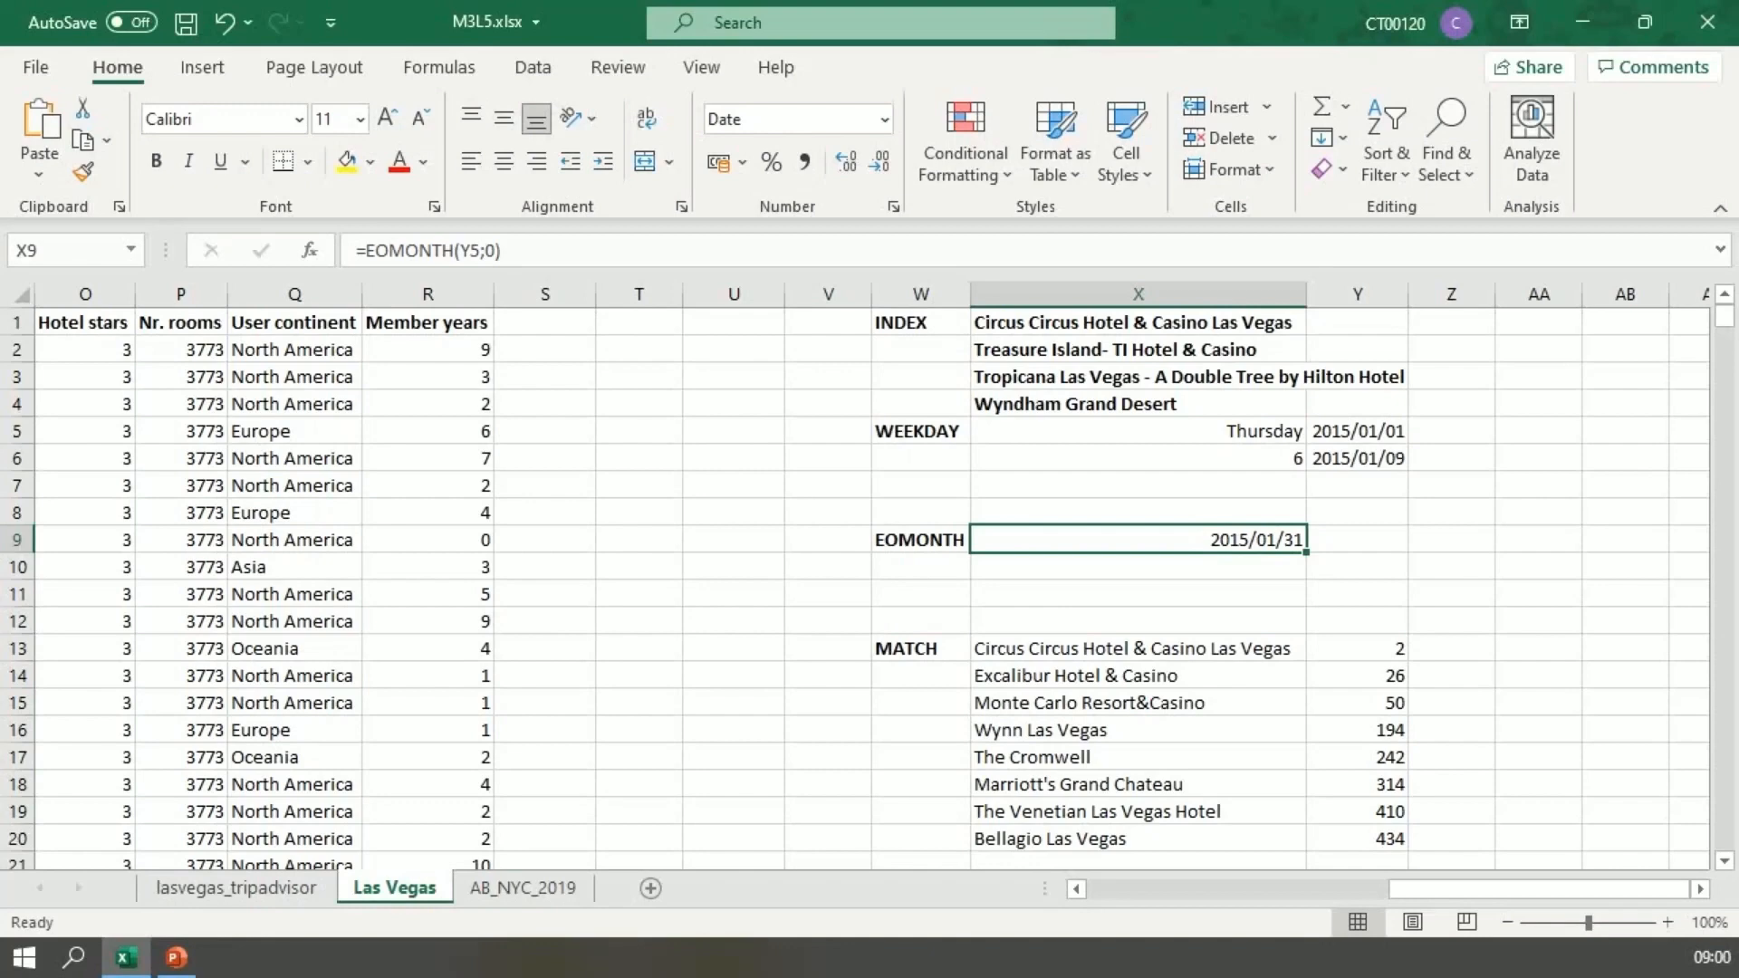
Step: Add 5 days to the month-end formula in X9, making it =EOMONTH(Y5;0)+5
key(F2)
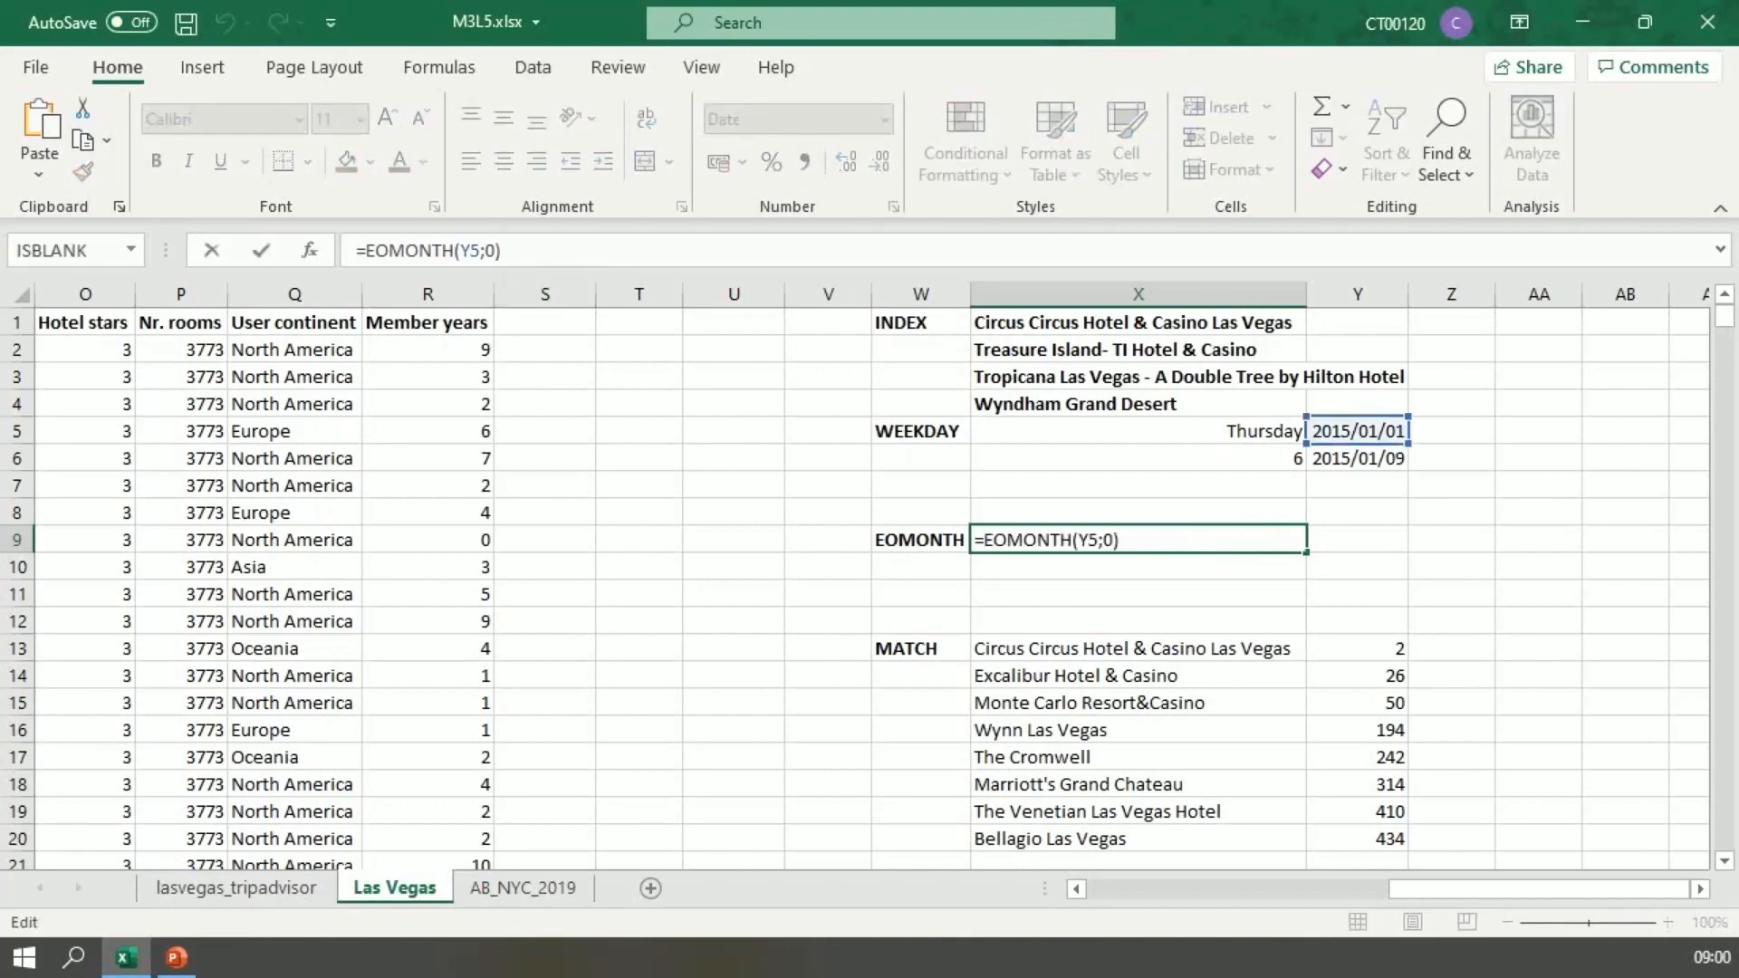
text(+5)
key(Return)
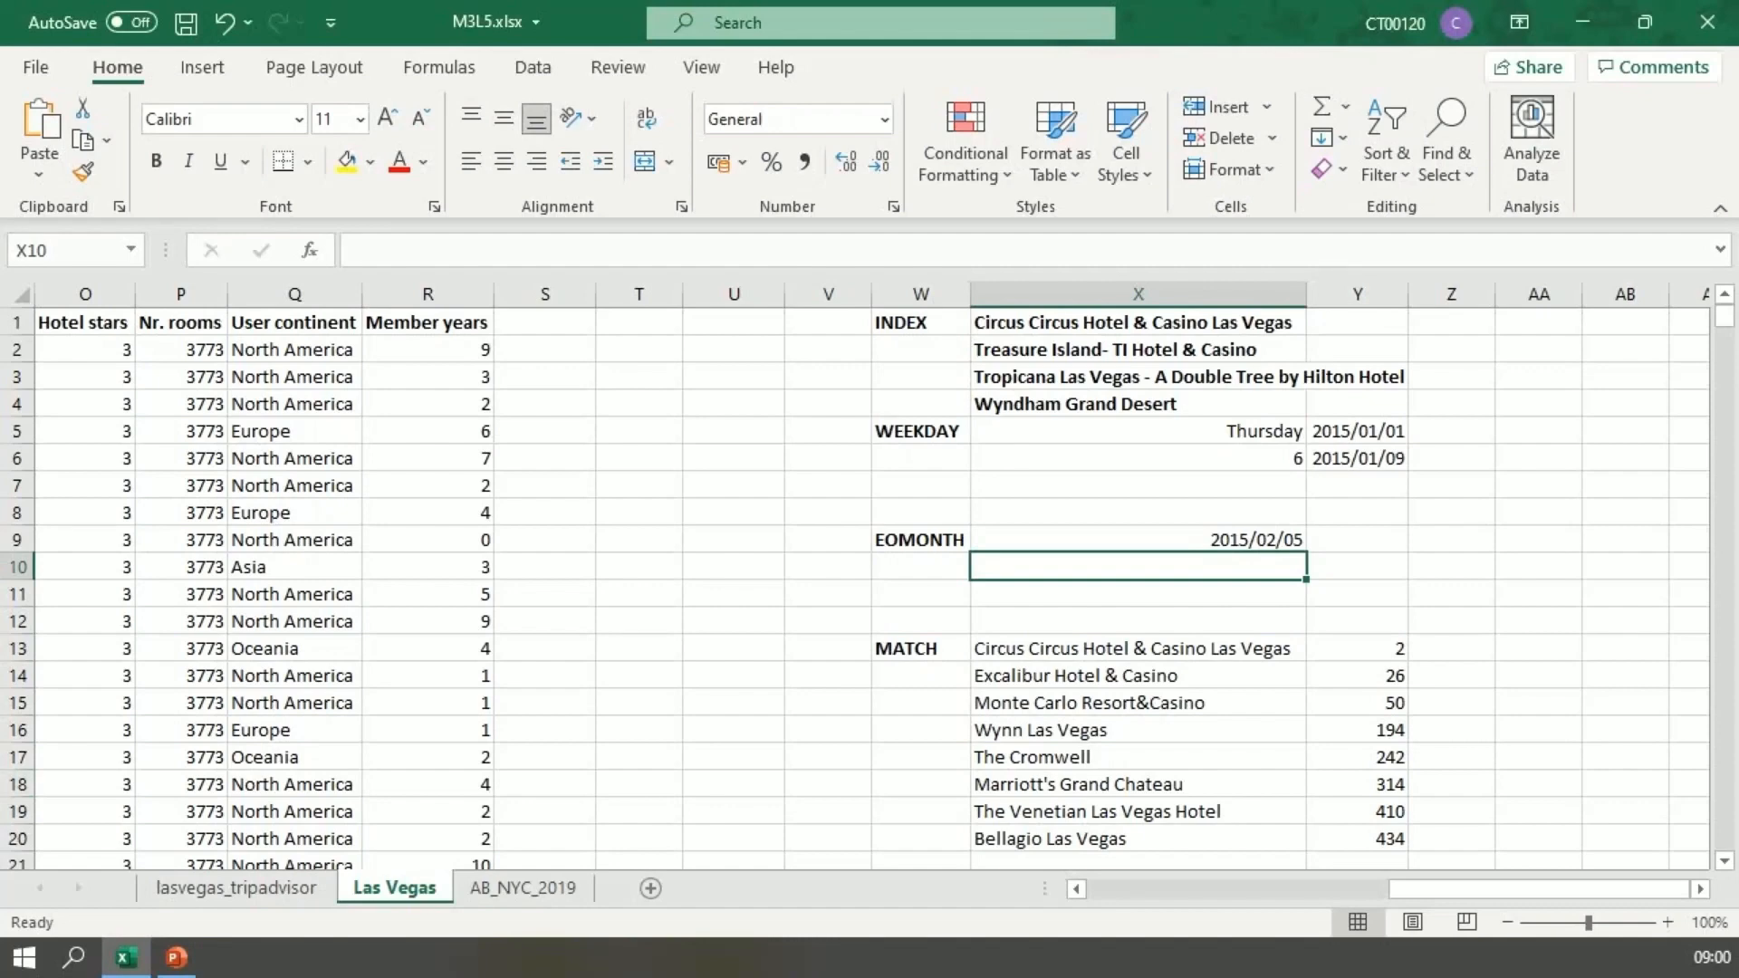
Step: Change the days added in the X9 formula to 15, making it =EOMONTH(Y5;0)+15
click(1138, 540)
key(F2)
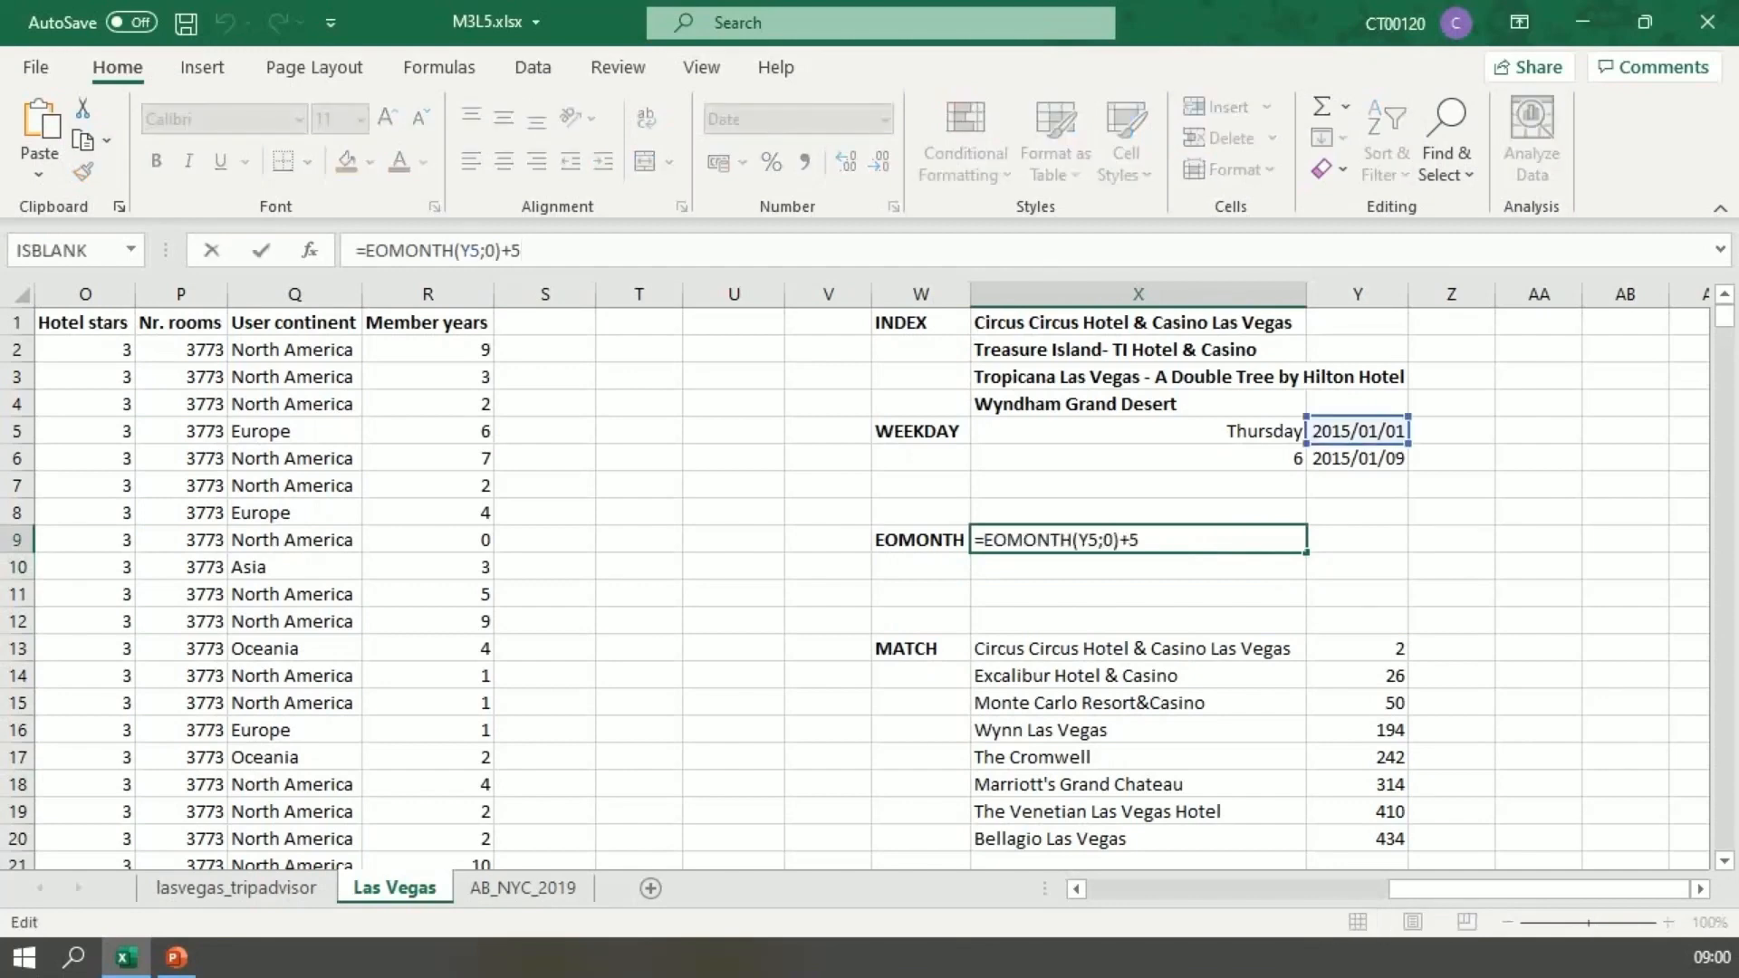
key(BackSpace)
text(15)
key(Return)
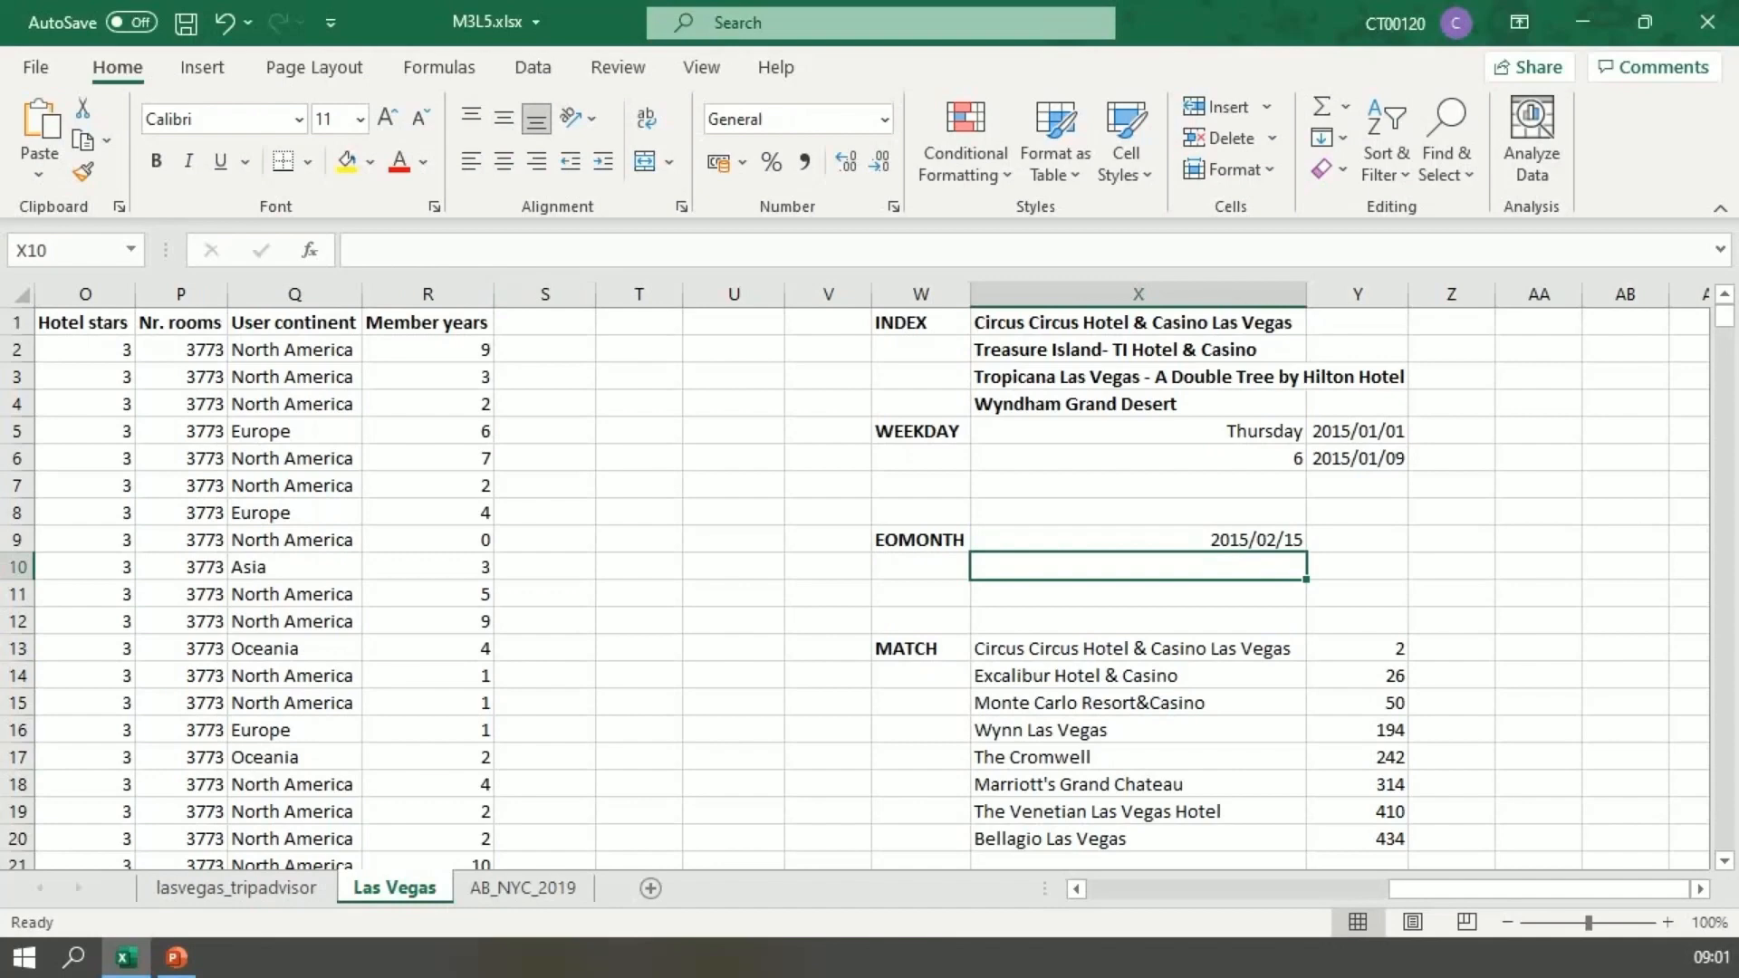
Step: Set the months argument in X9 to -1 and remove the added days, so the formula reads =EOMONTH(Y5;-1)
click(1139, 539)
click(531, 251)
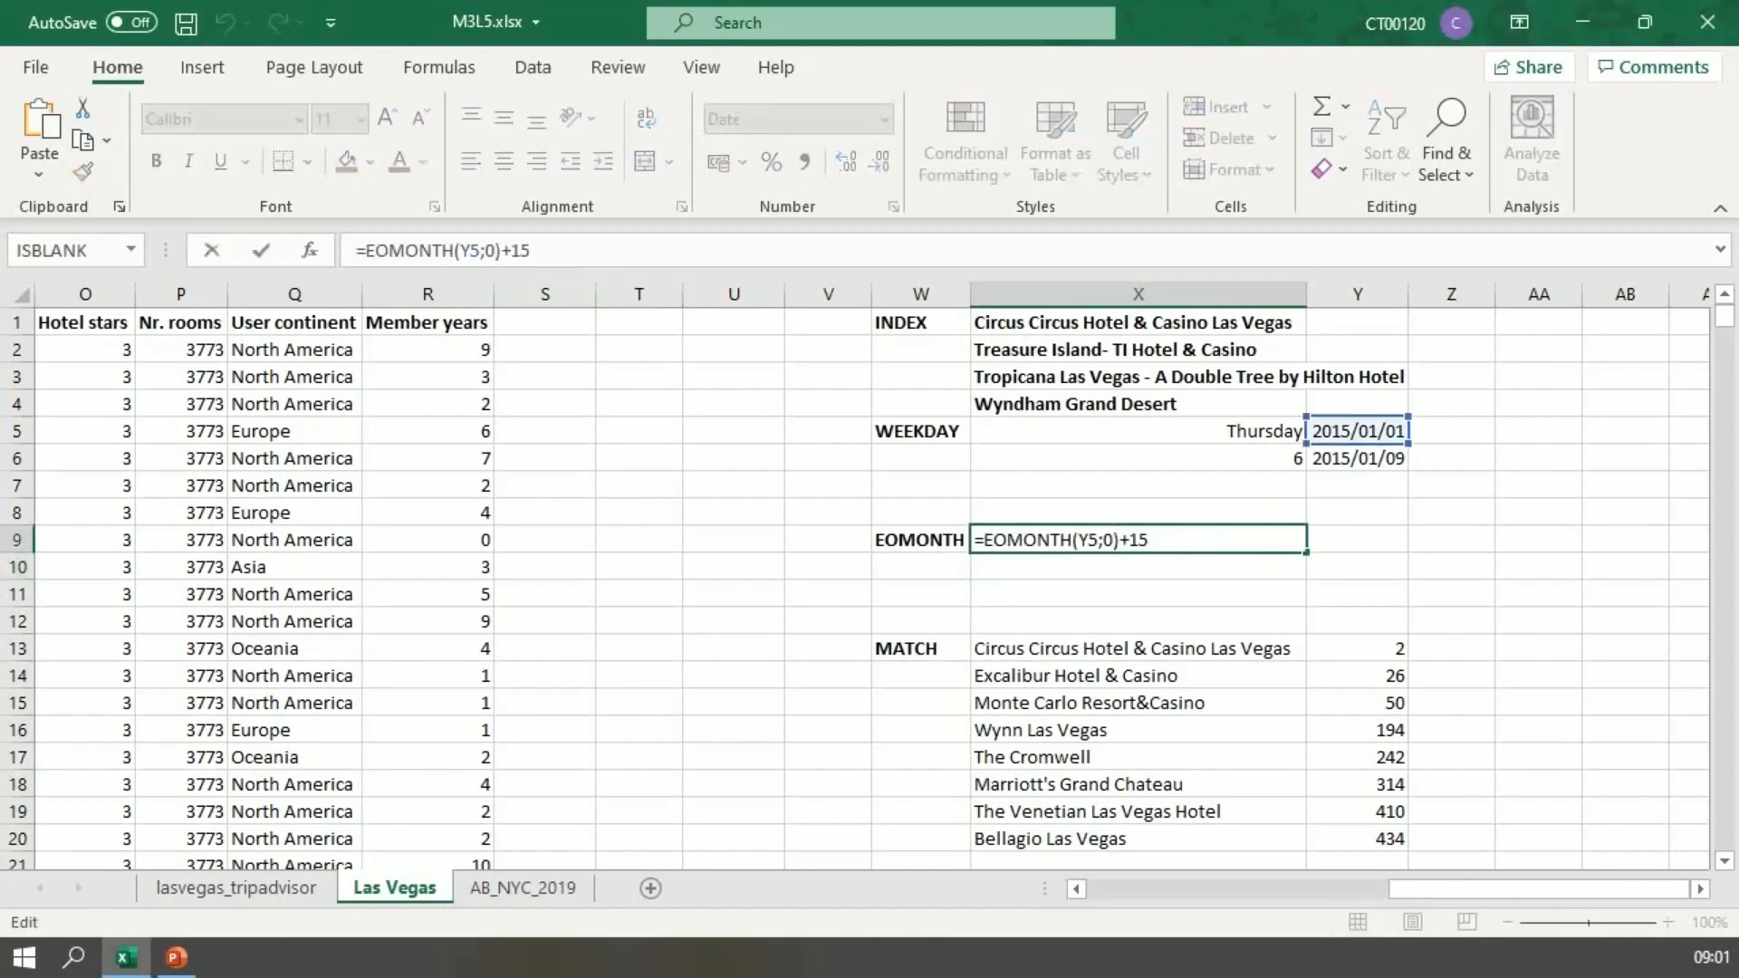
click(496, 250)
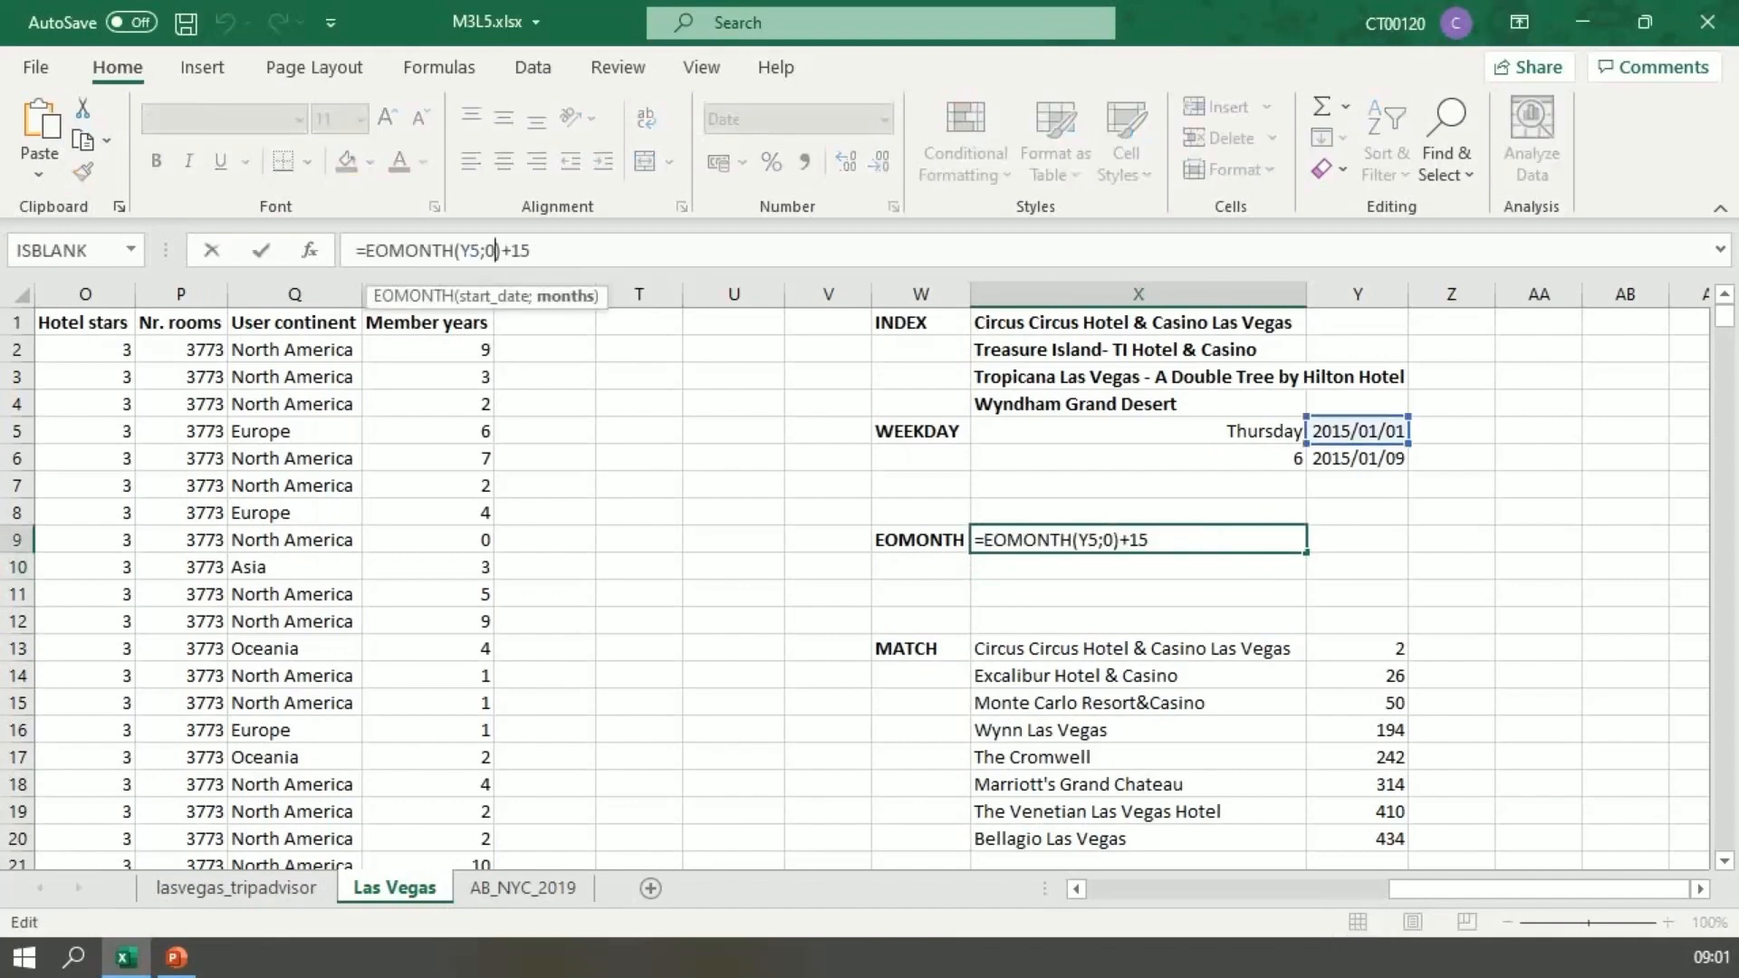
key(BackSpace)
text(-1)
click(538, 251)
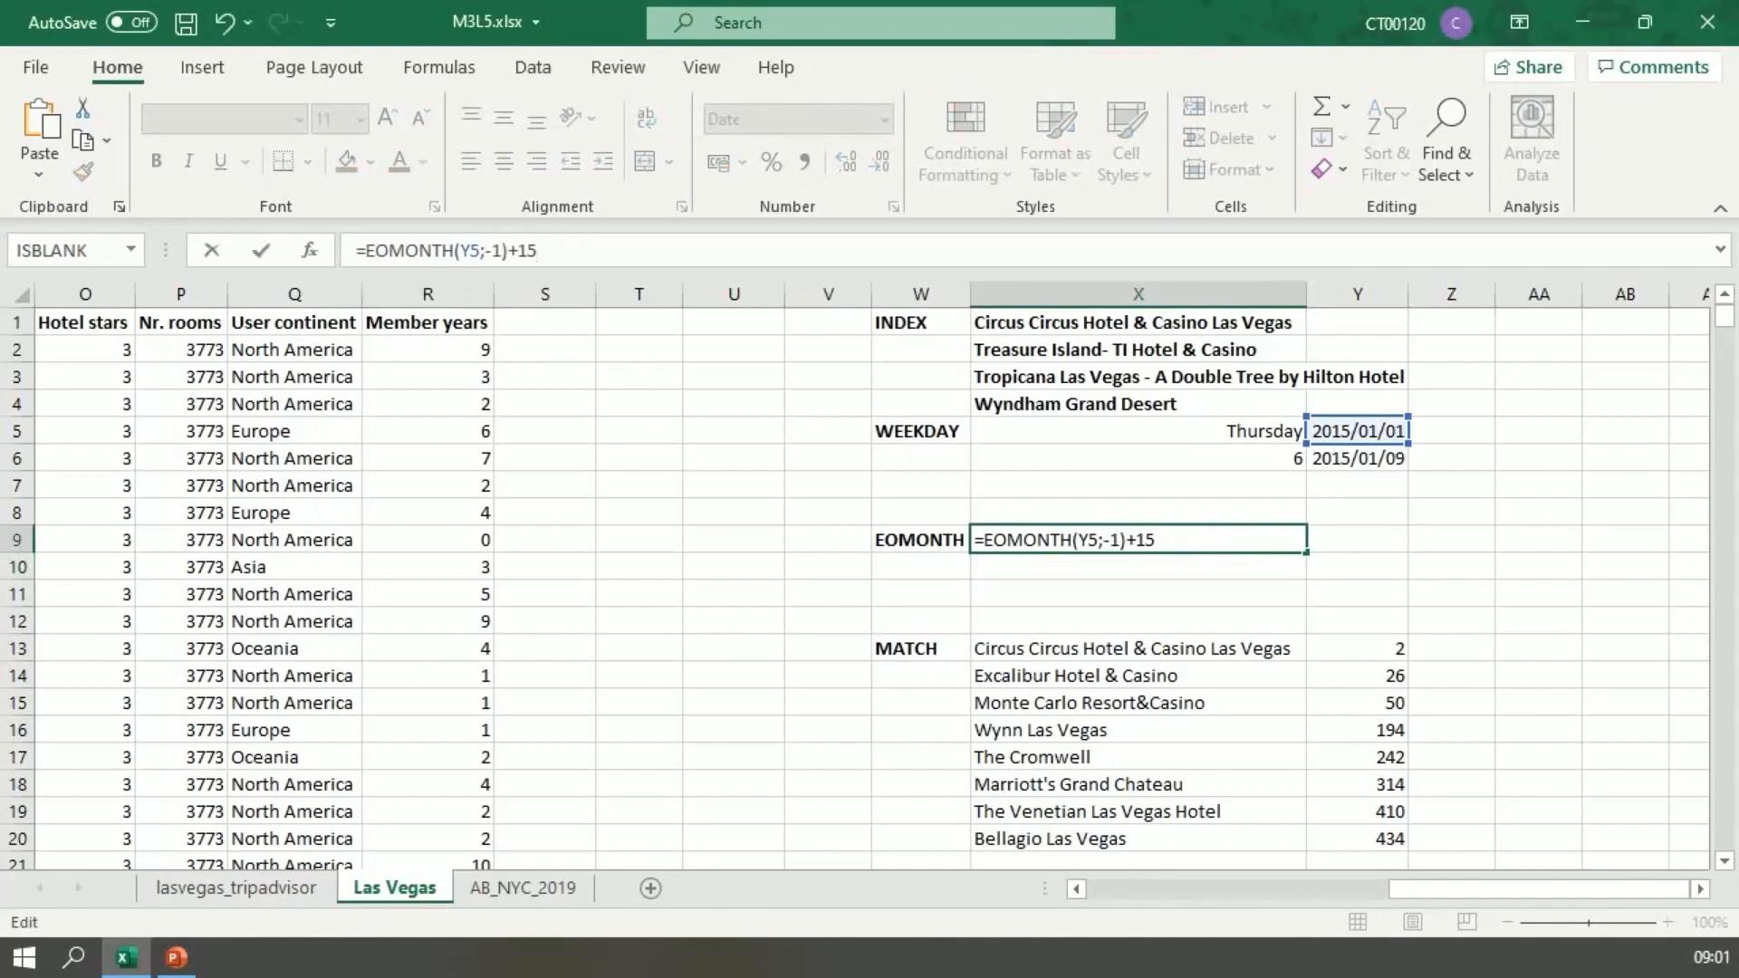
key(BackSpace)
key(BackSpace)
key(BackSpace)
key(Return)
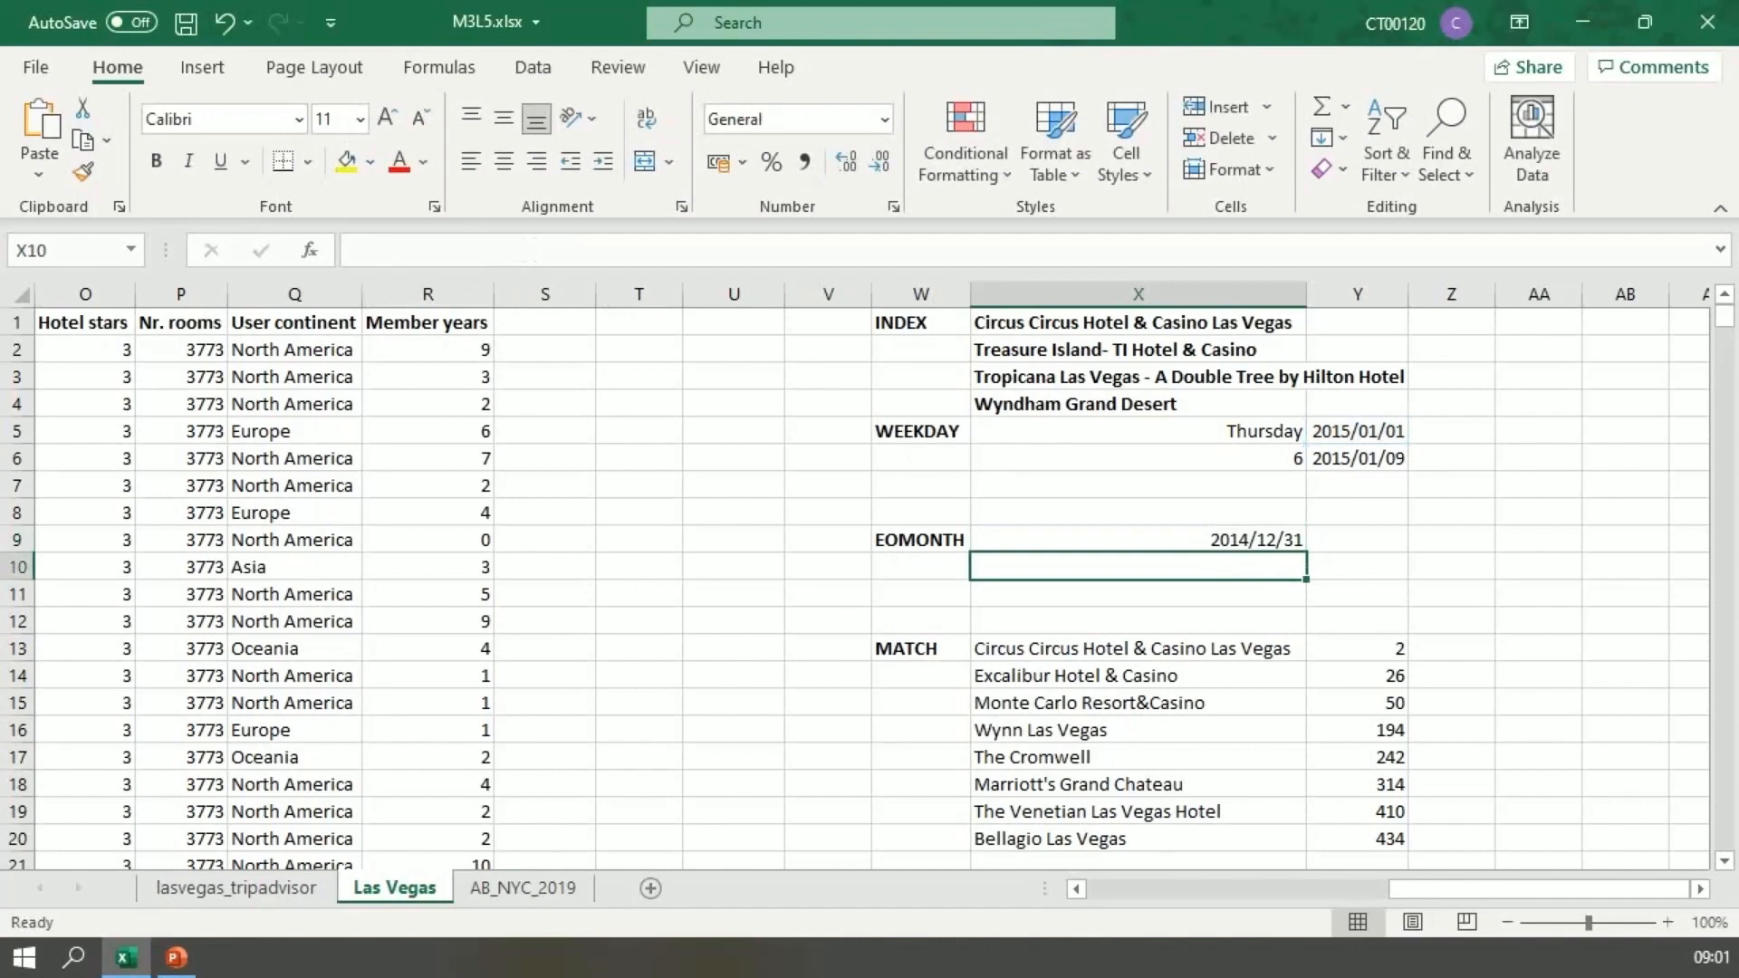
key(Up)
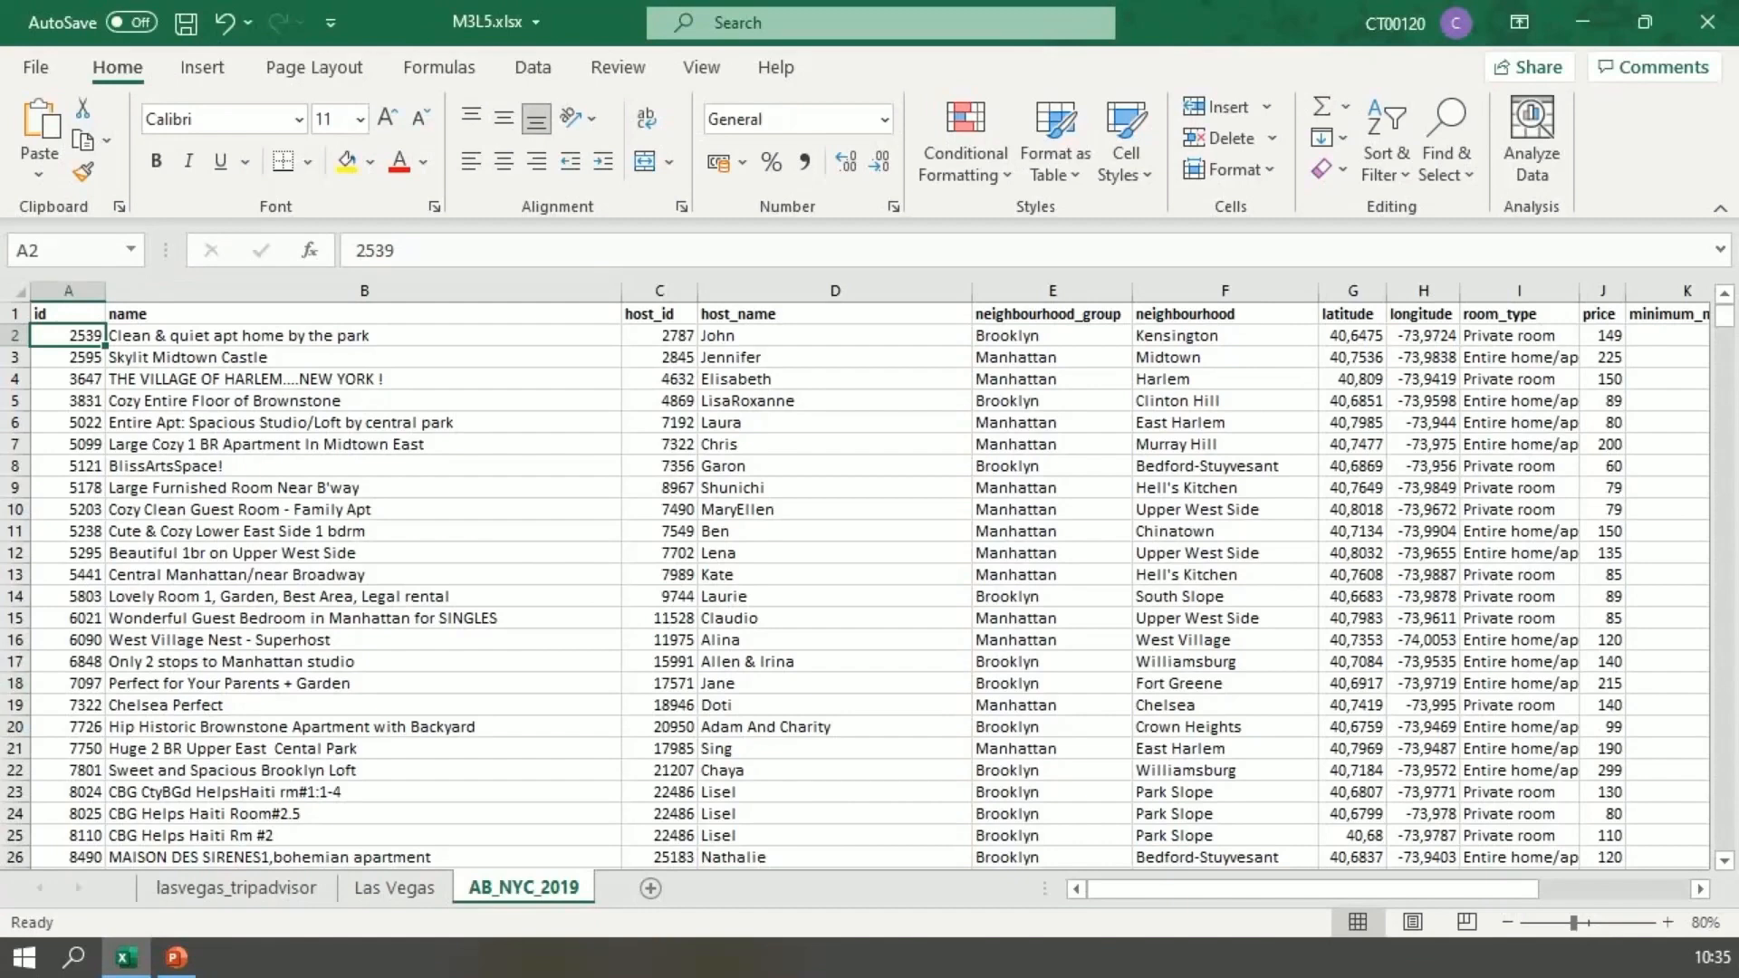
Step: Freeze the top row of the AB_NYC_2019 sheet so the column headers stay in view
click(68, 314)
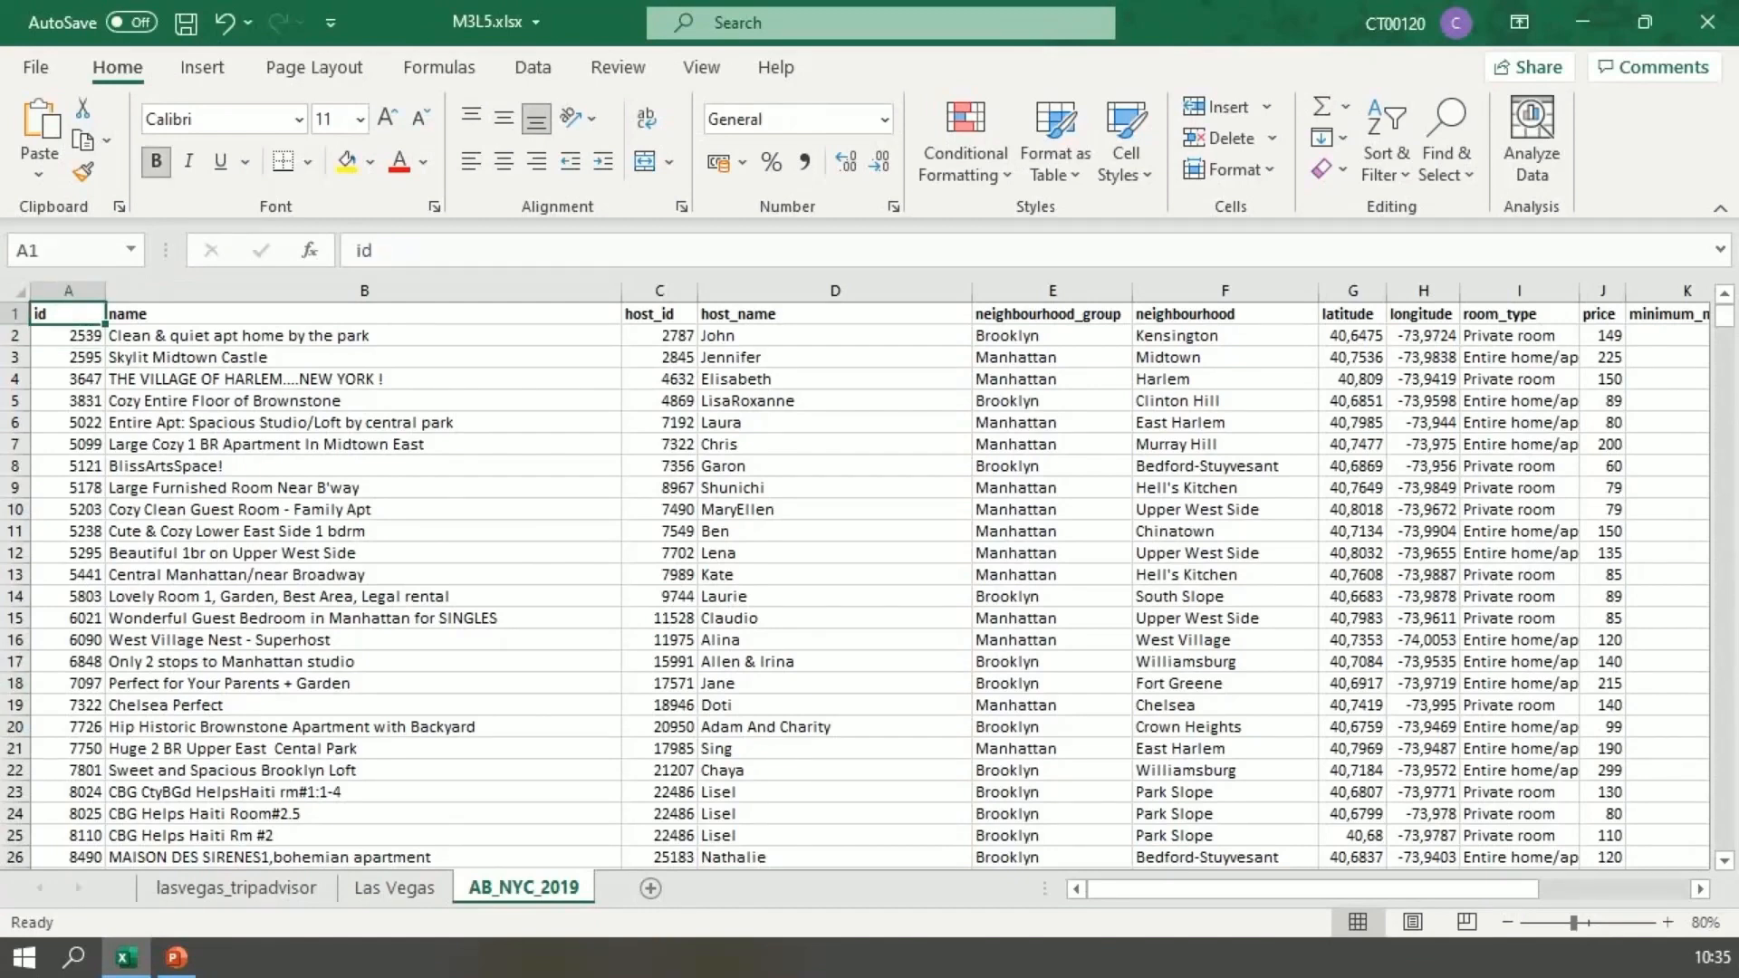
click(365, 314)
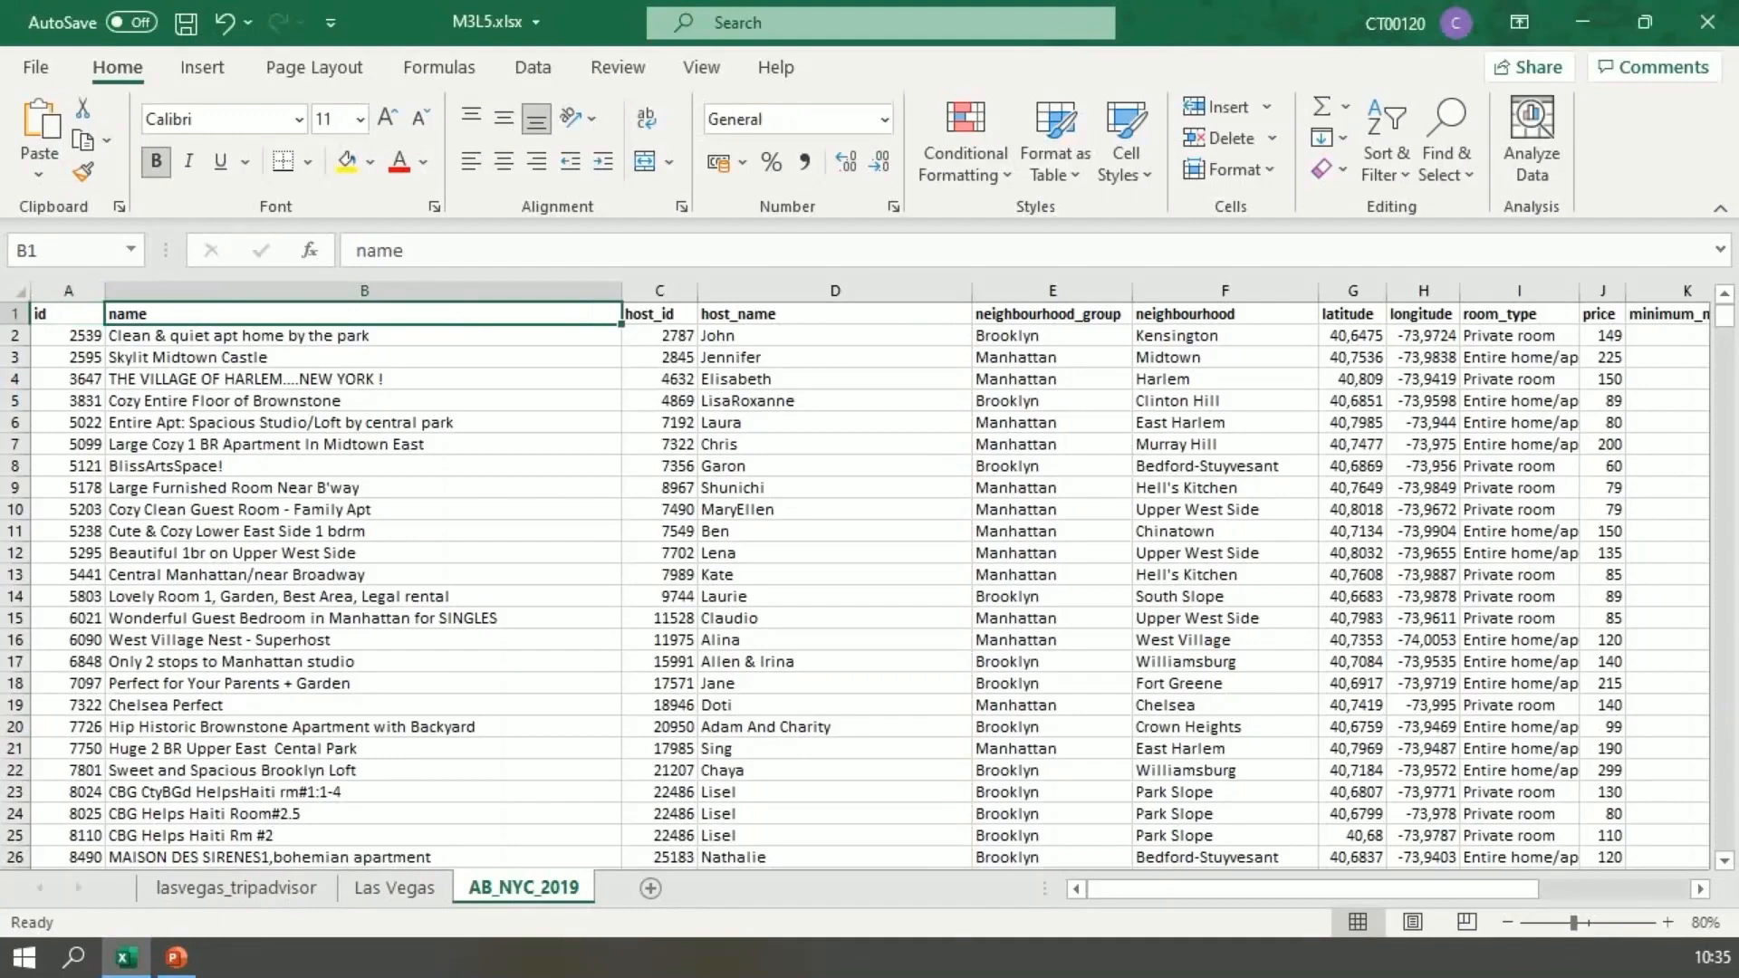
scroll(856, 584, down, 11)
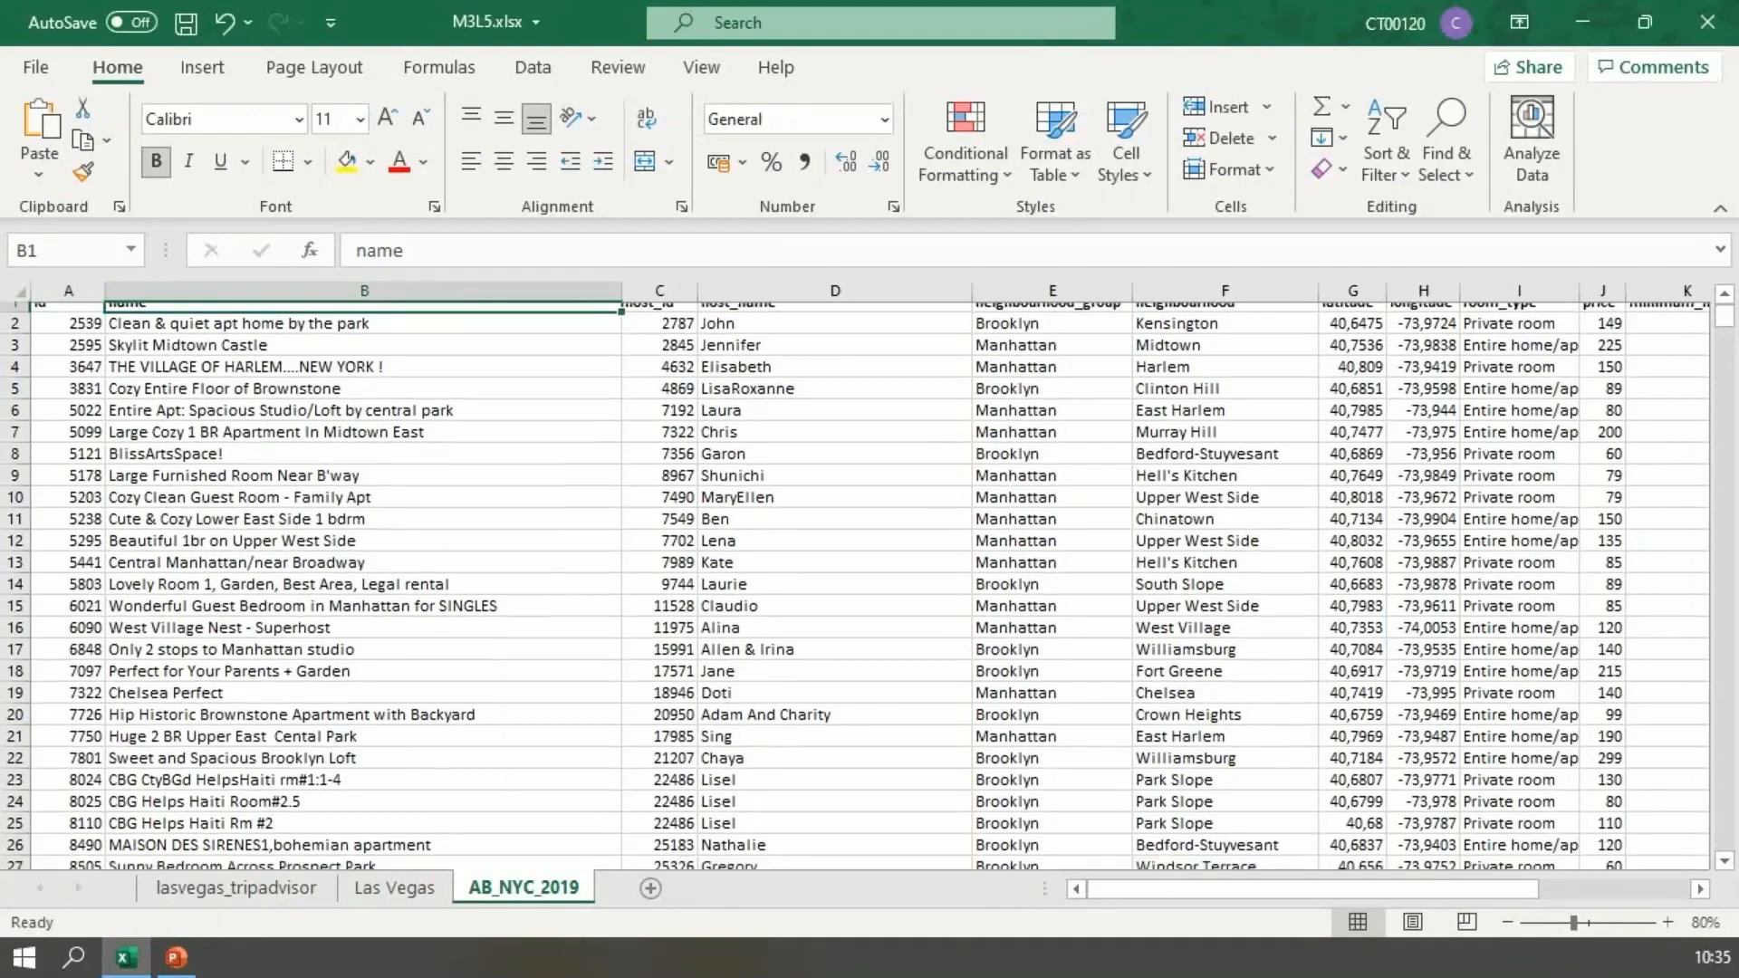
scroll(855, 584, down, 2)
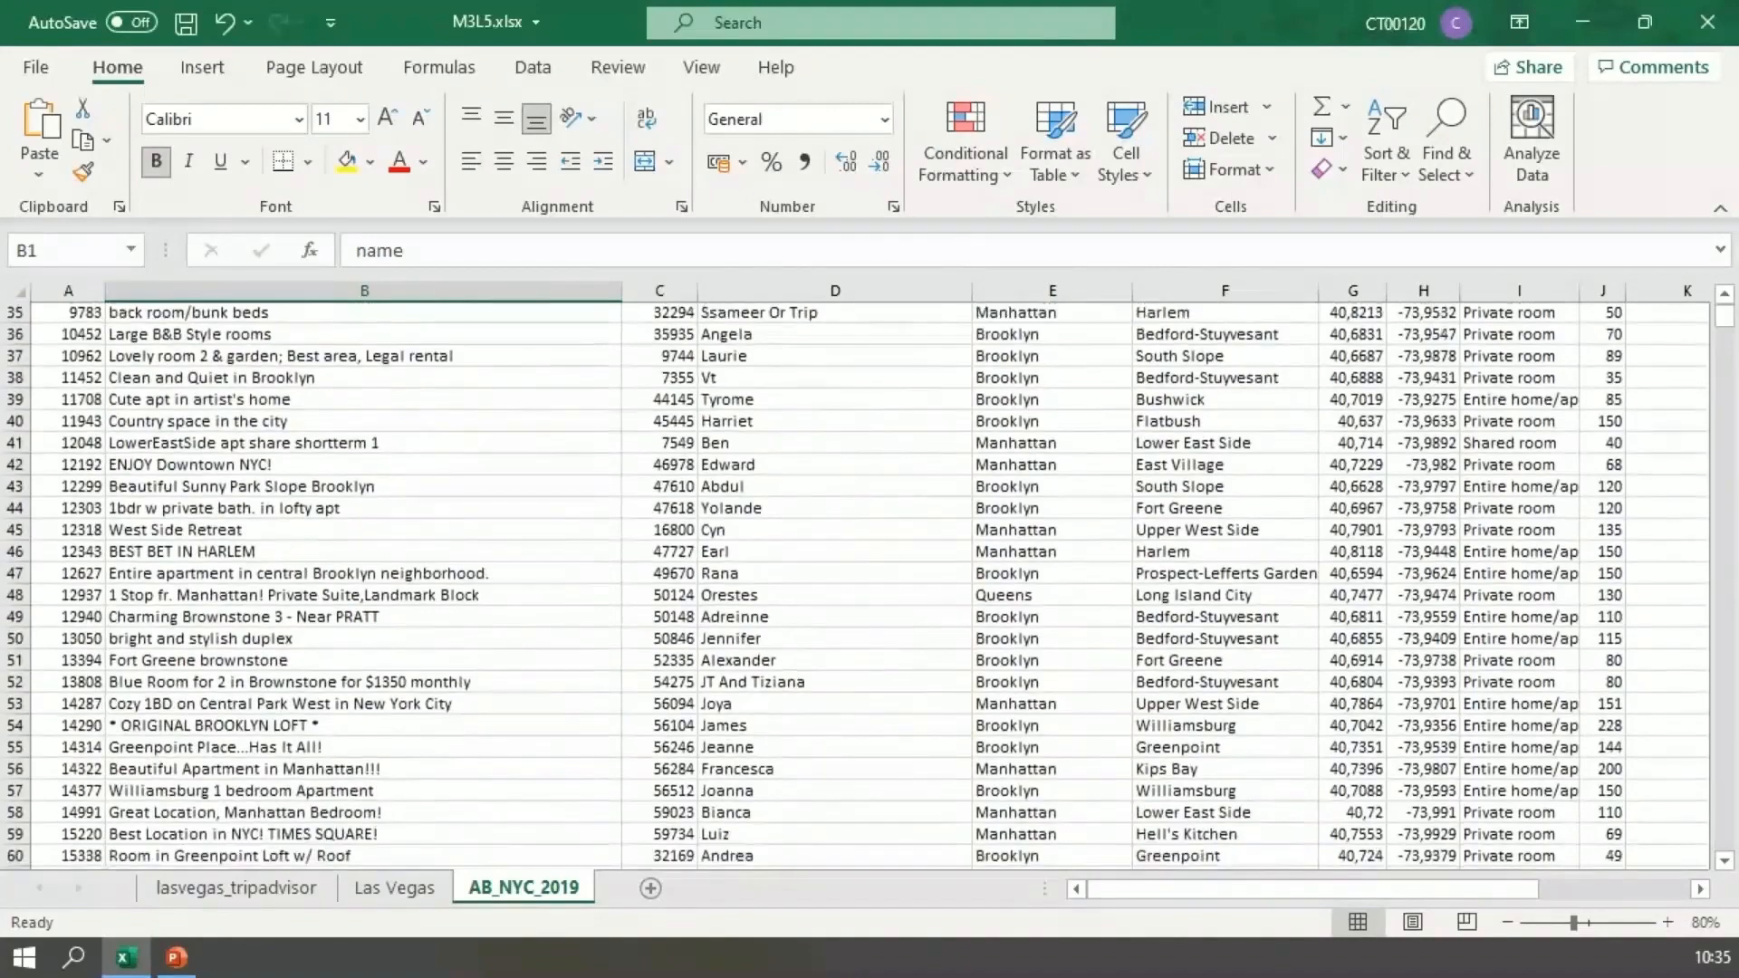
scroll(856, 584, up, 3)
scroll(856, 584, up, 10)
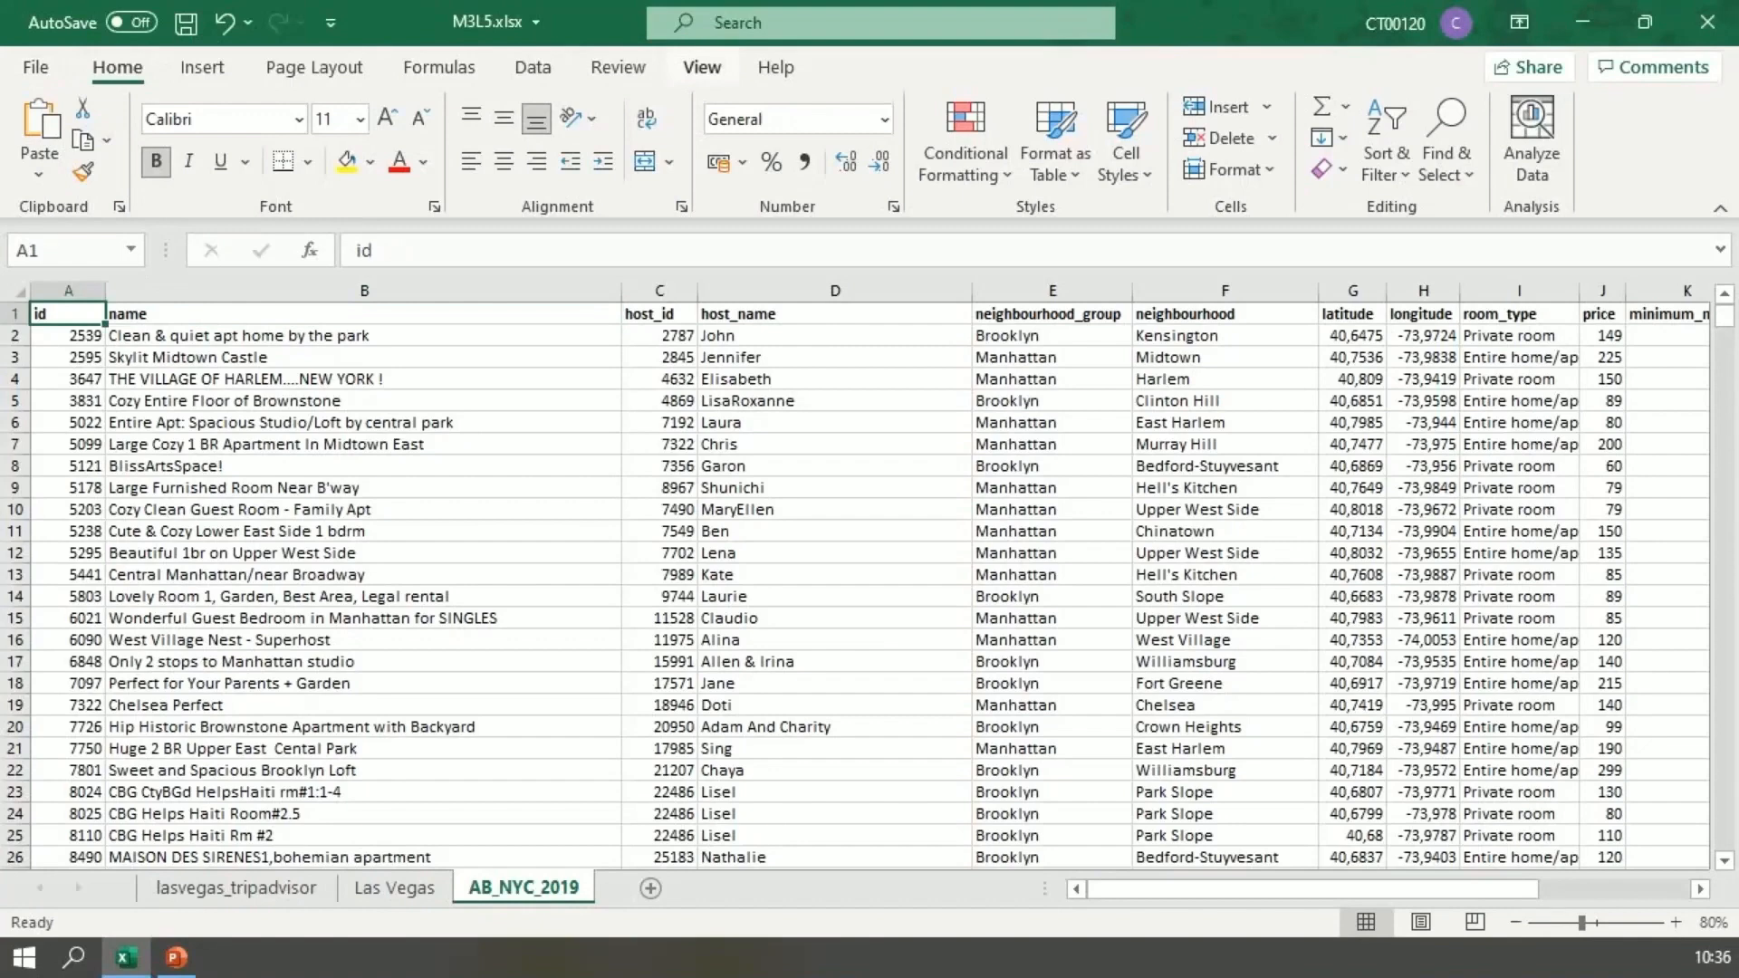
click(701, 67)
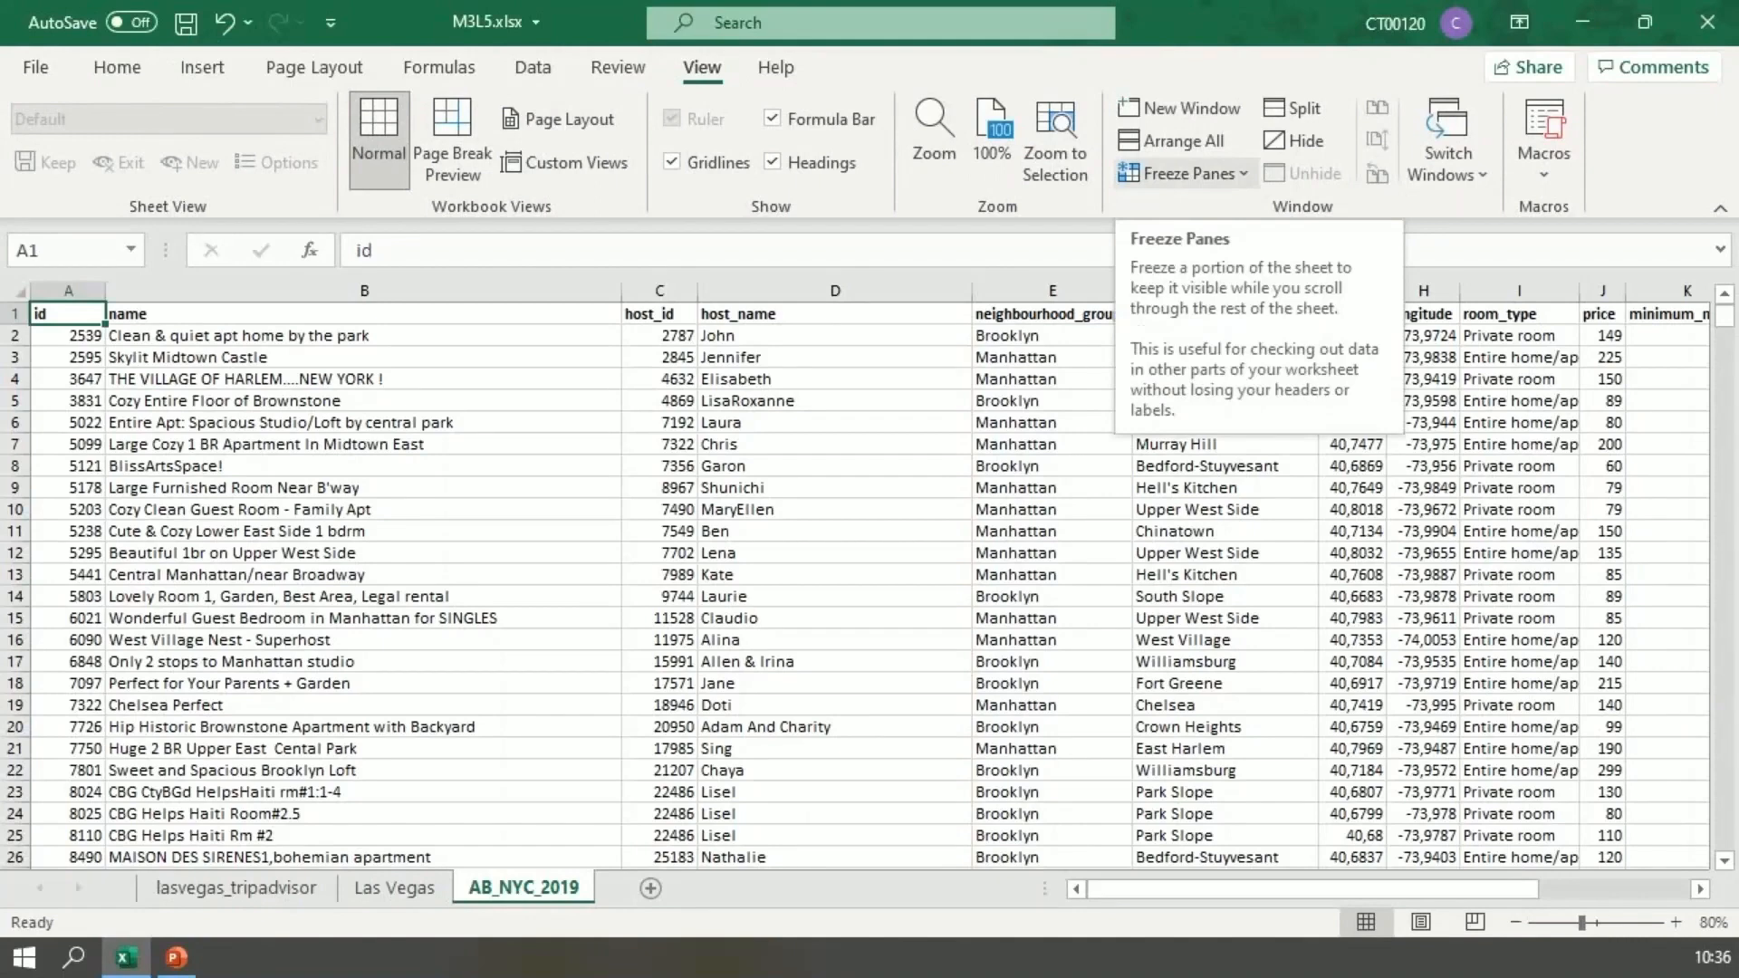
click(1187, 173)
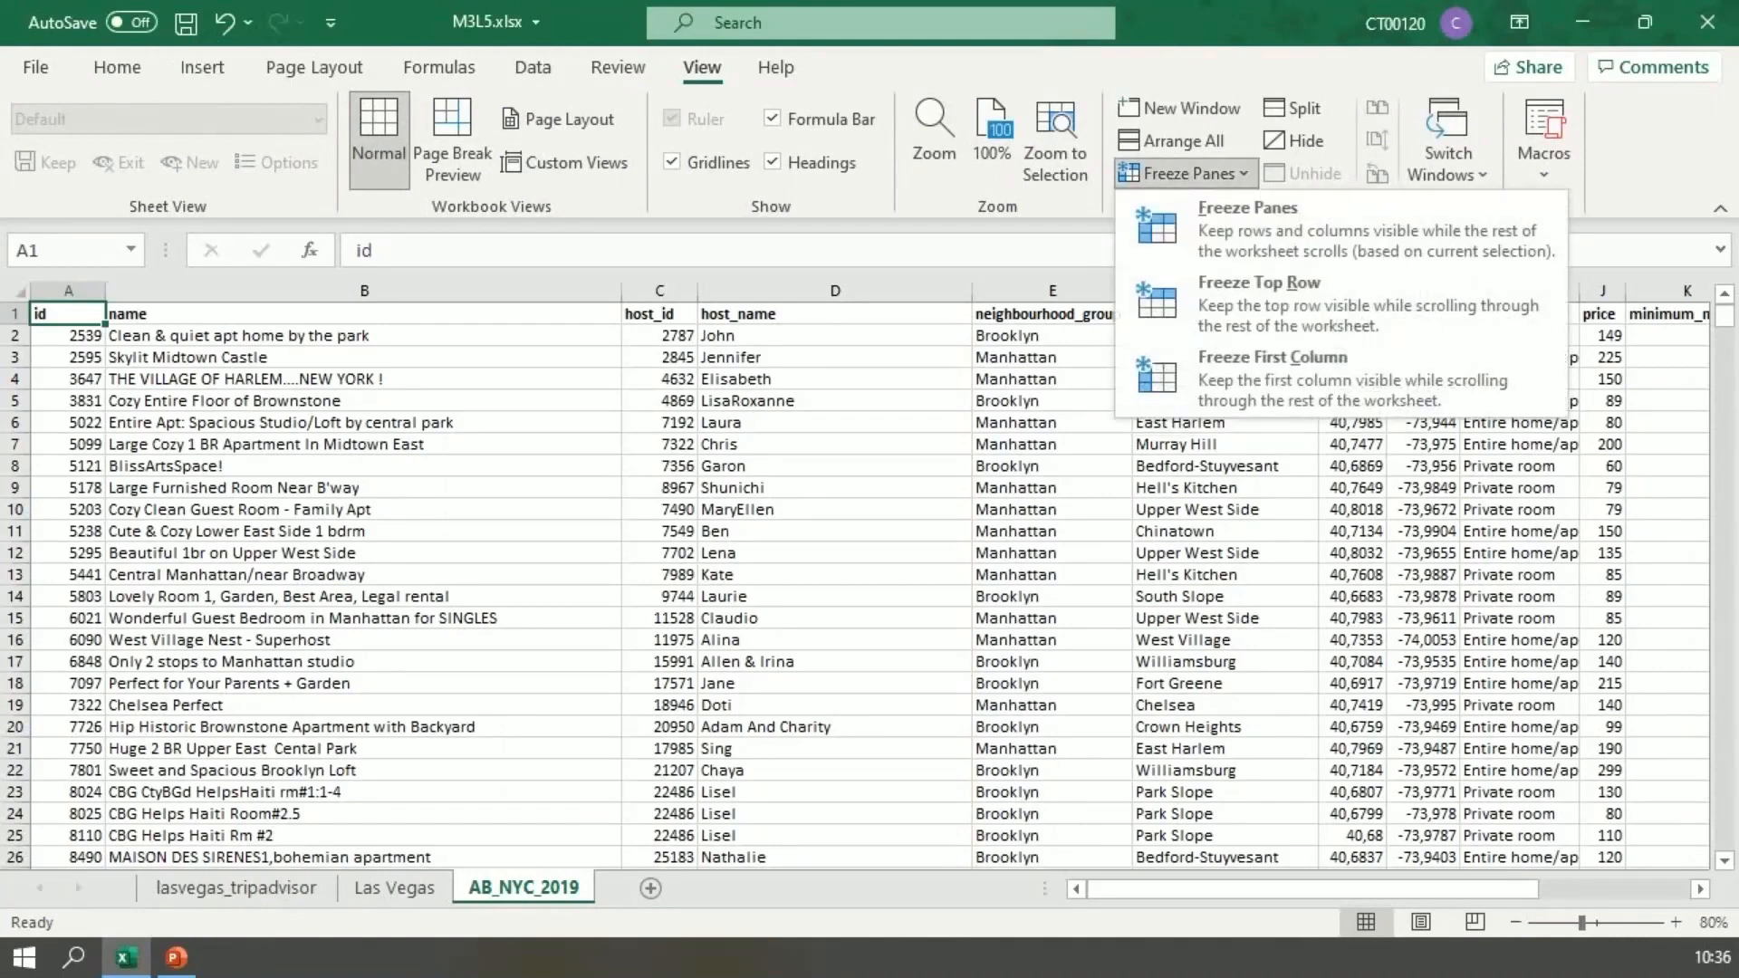
click(1259, 283)
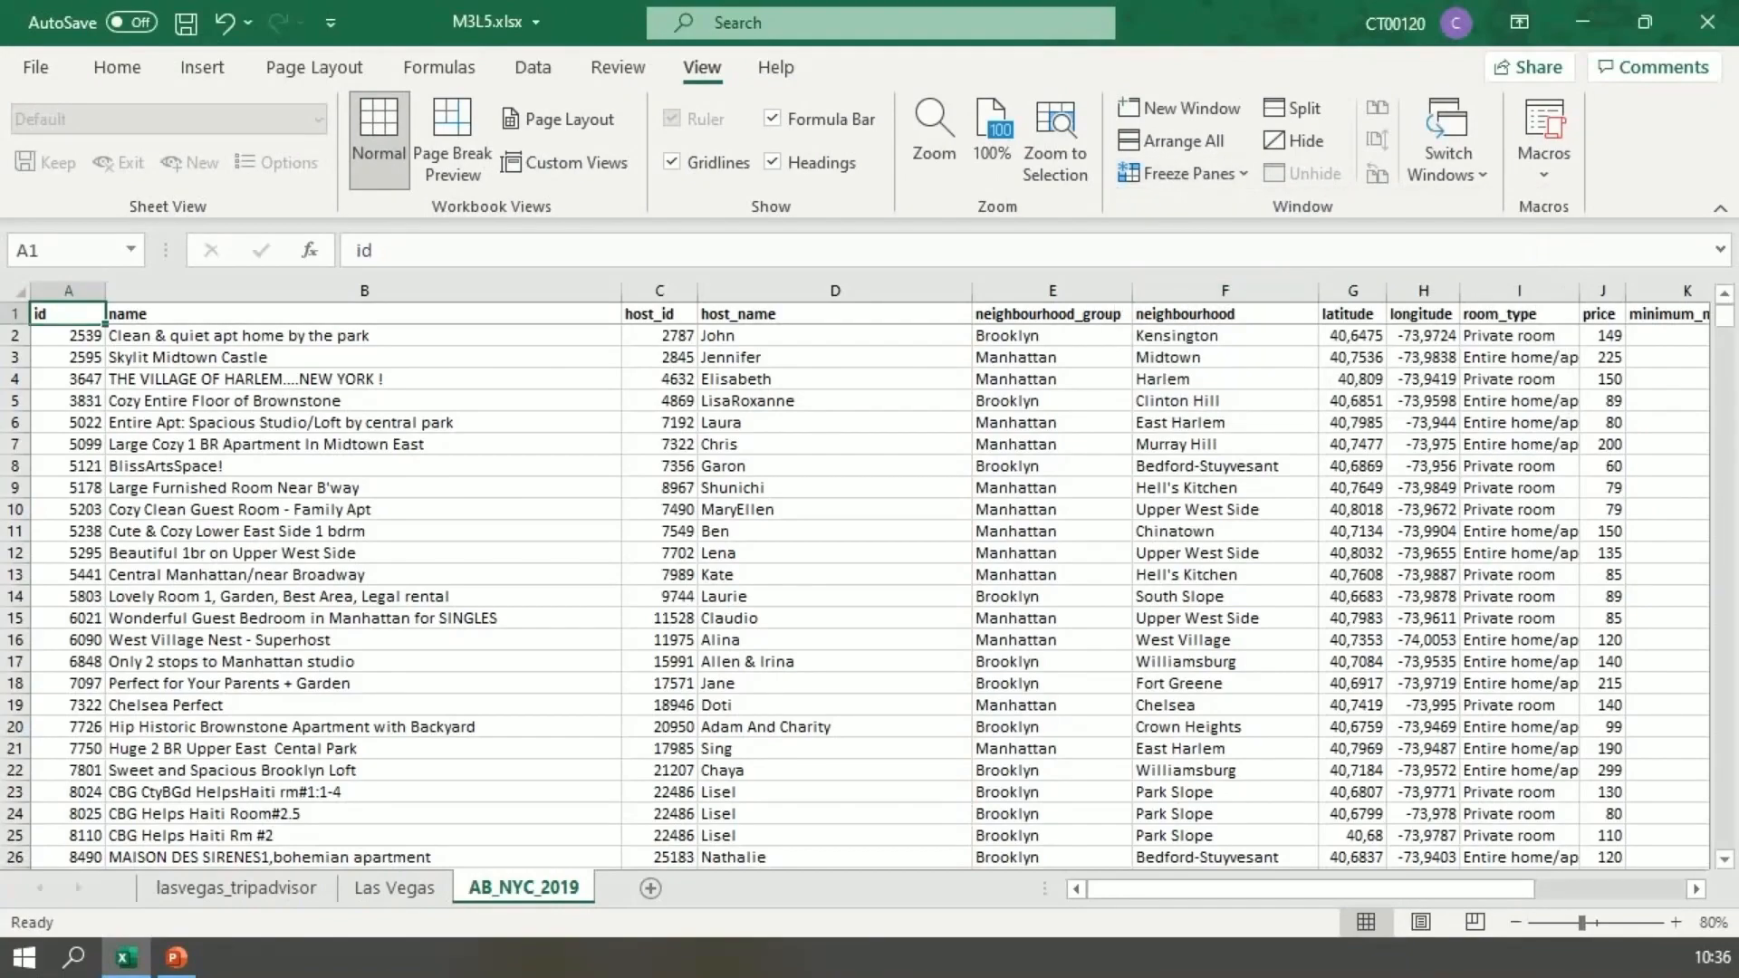
scroll(870, 589, down, 7)
scroll(870, 589, down, 13)
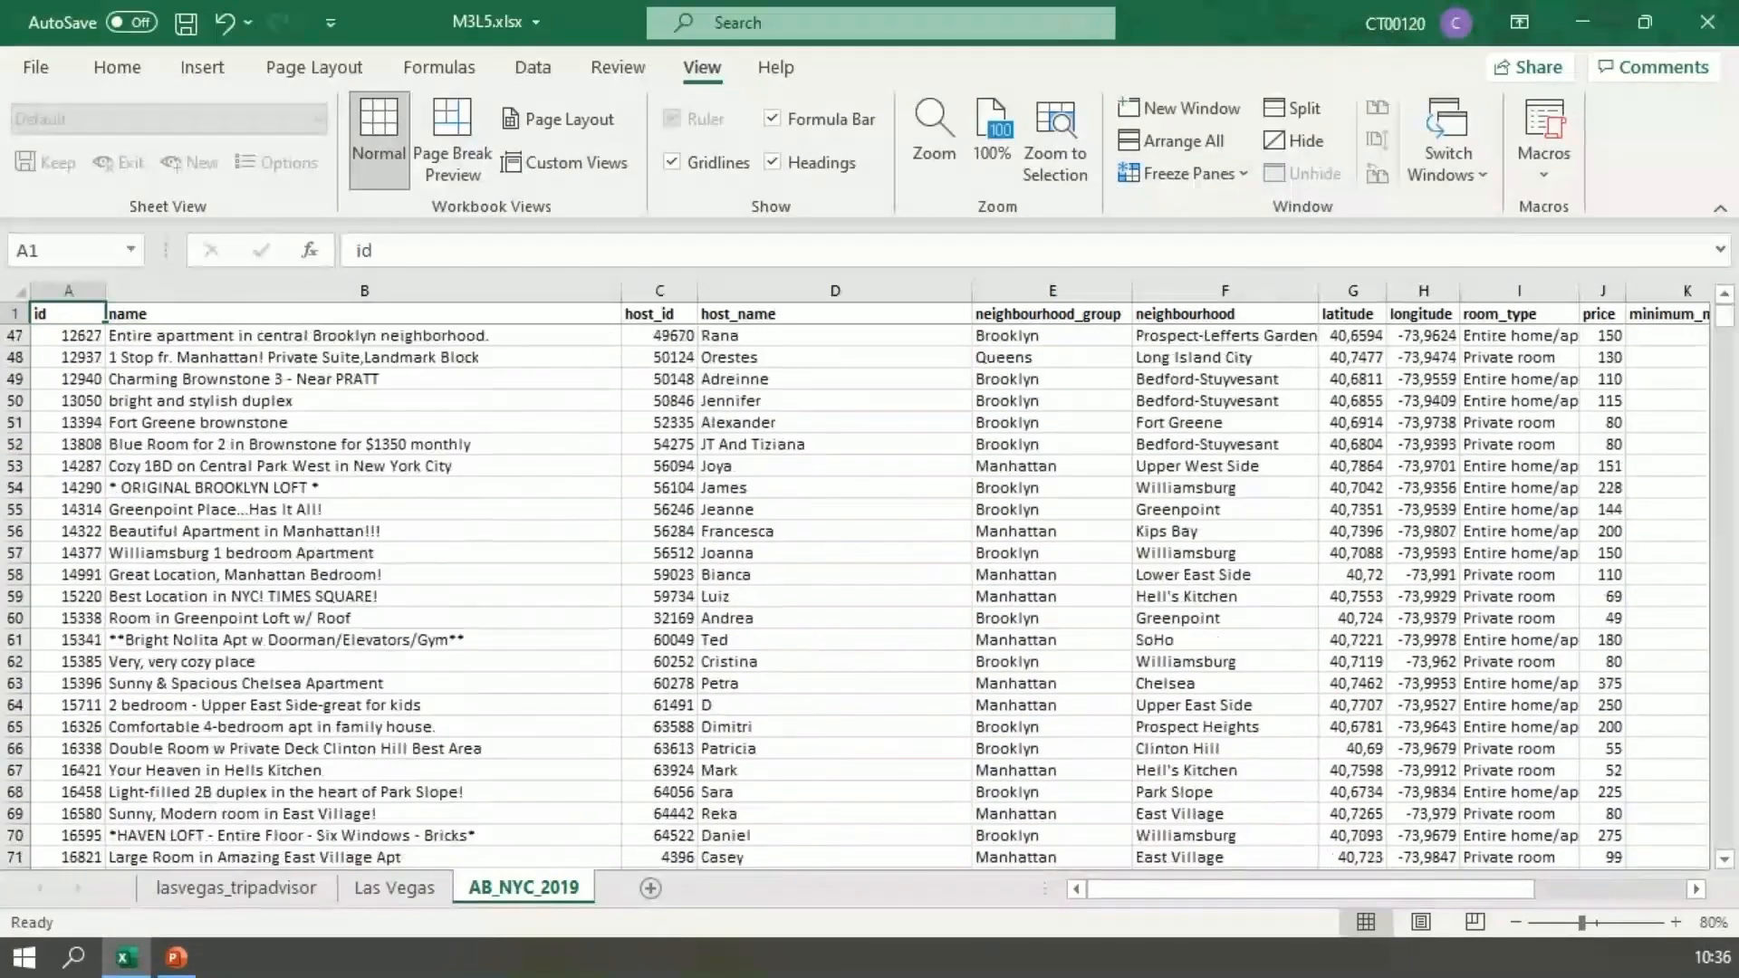
scroll(870, 589, down, 6)
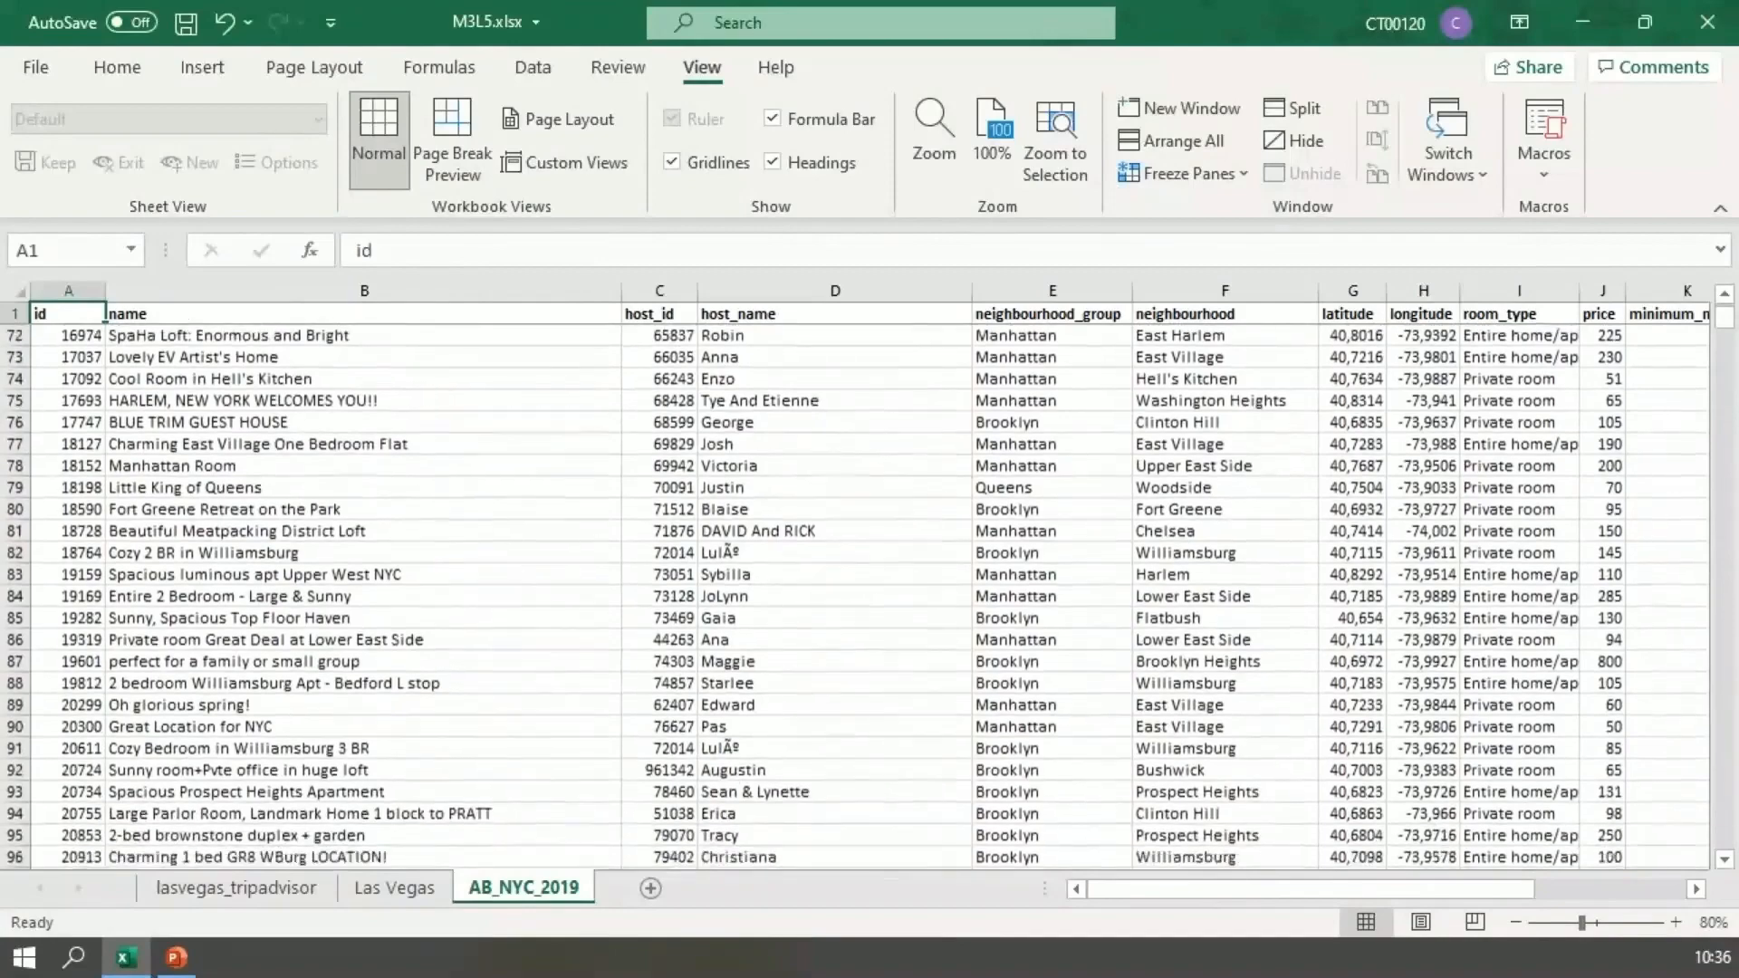
scroll(869, 589, up, 7)
scroll(869, 588, up, 10)
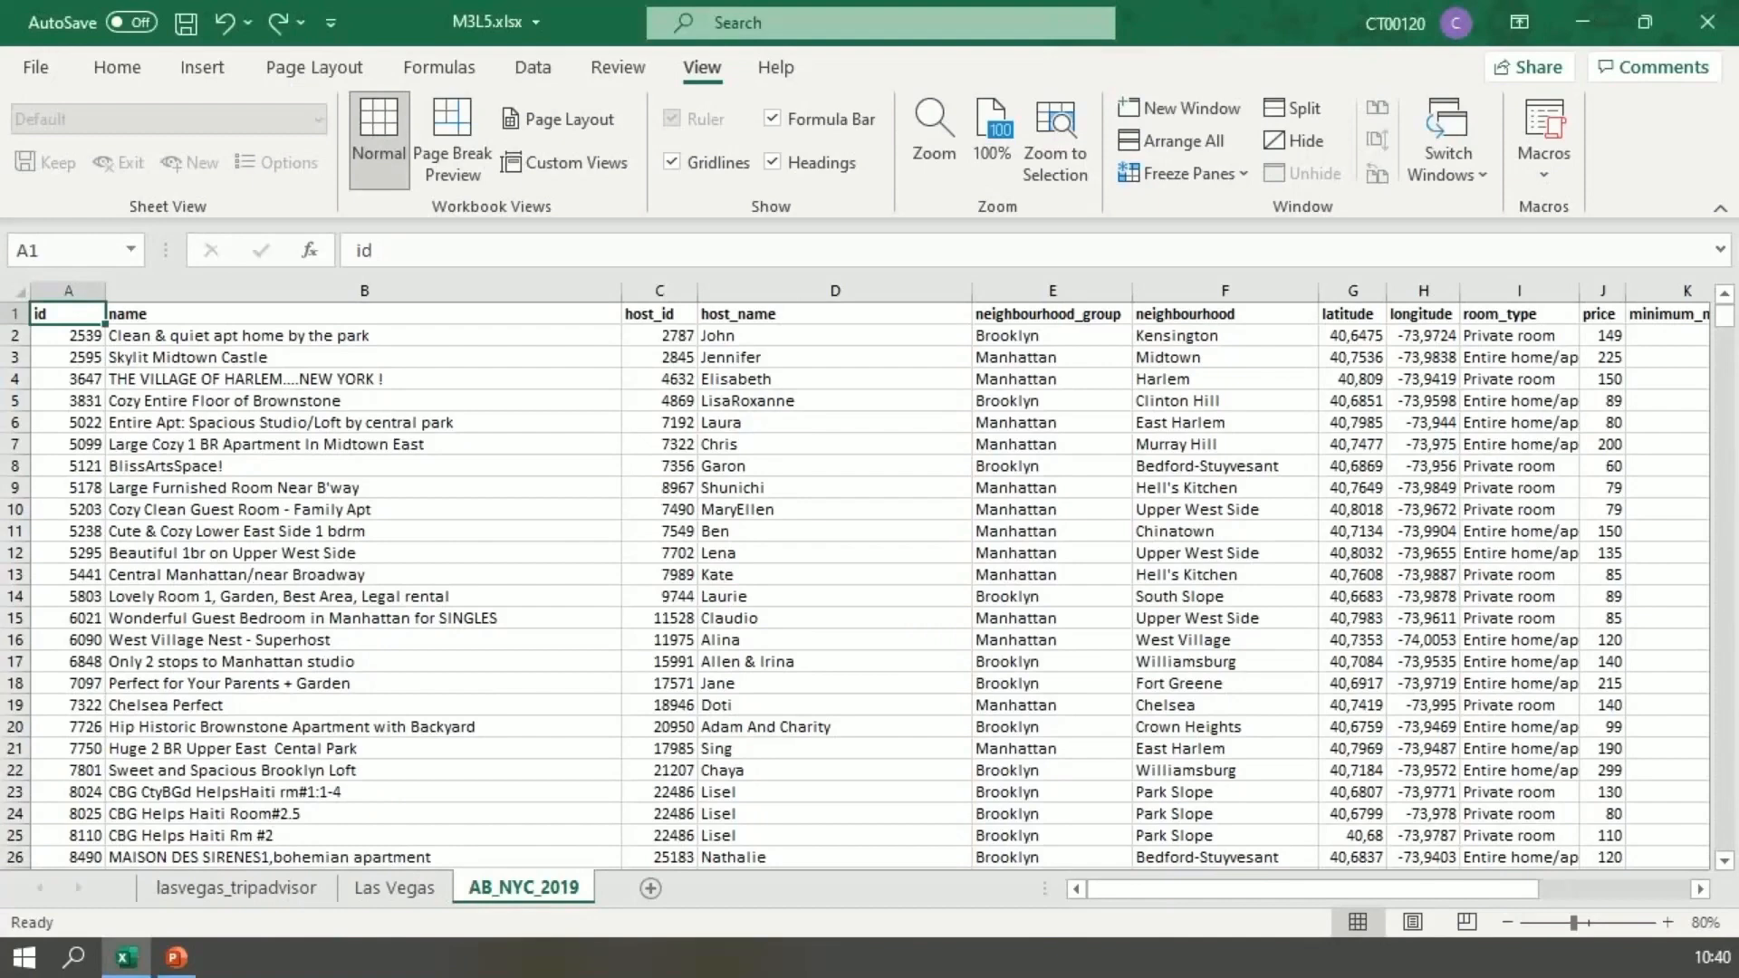
Step: Freeze columns A and B of the AB_NYC_2019 sheet, using column C as the reference for Freeze Panes
click(1186, 173)
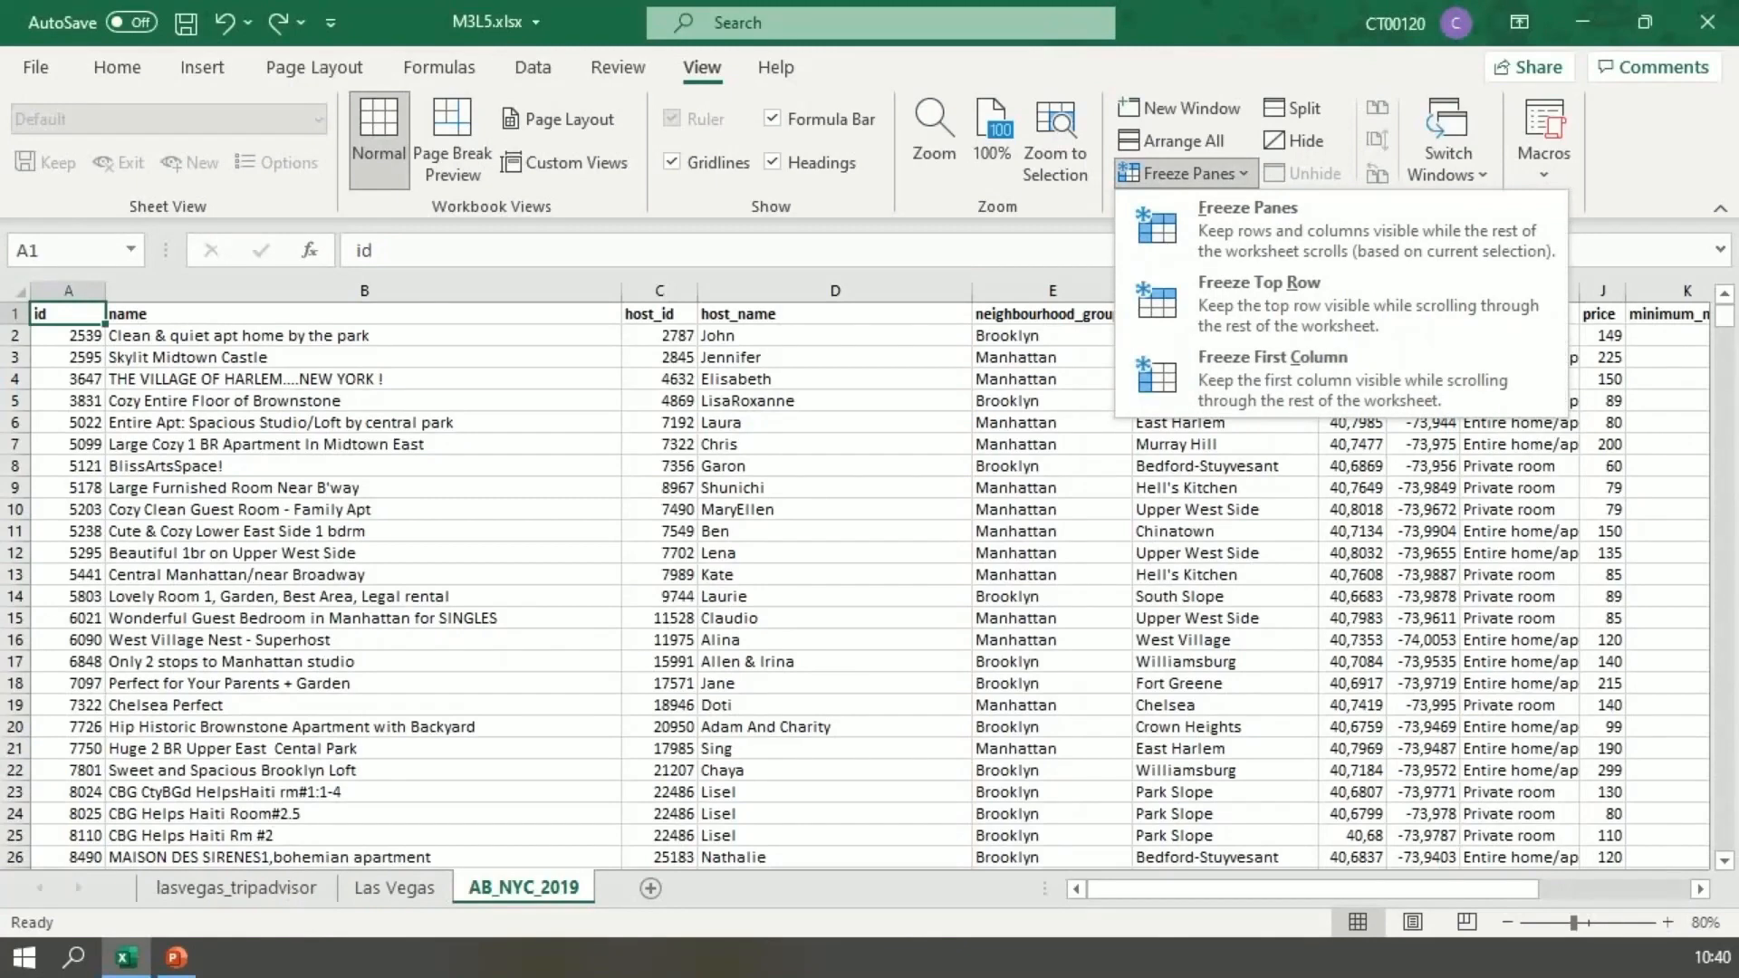
click(659, 291)
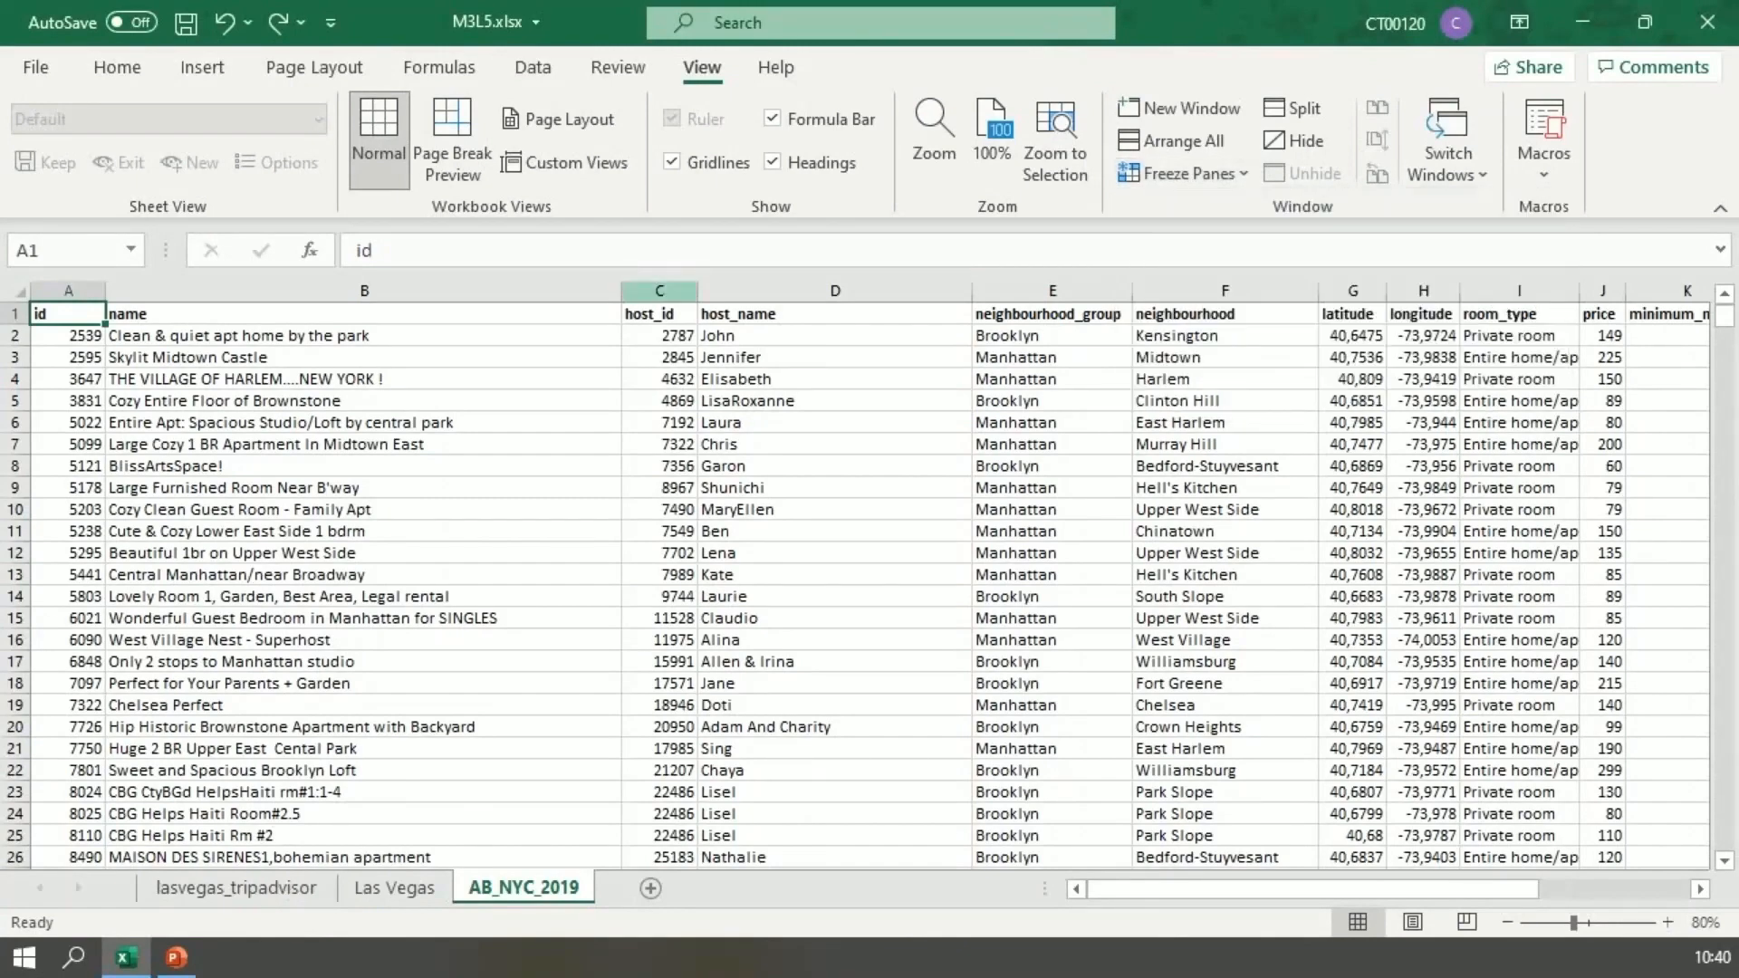
click(659, 291)
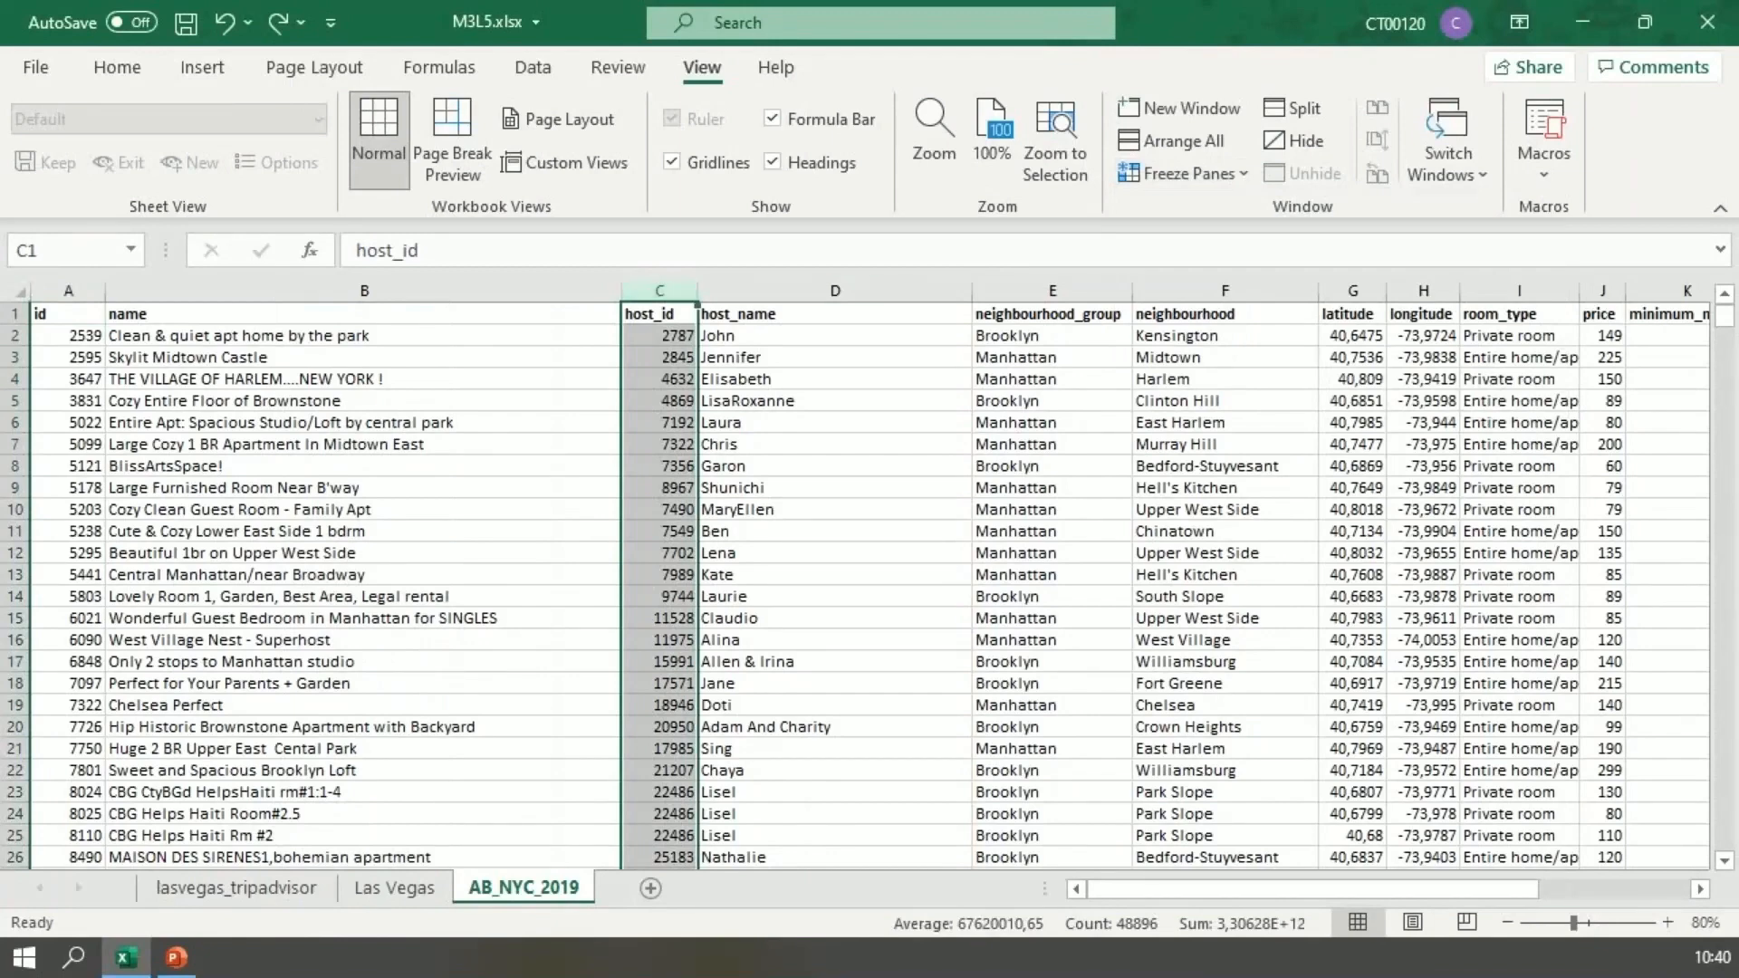
click(1182, 173)
click(1247, 217)
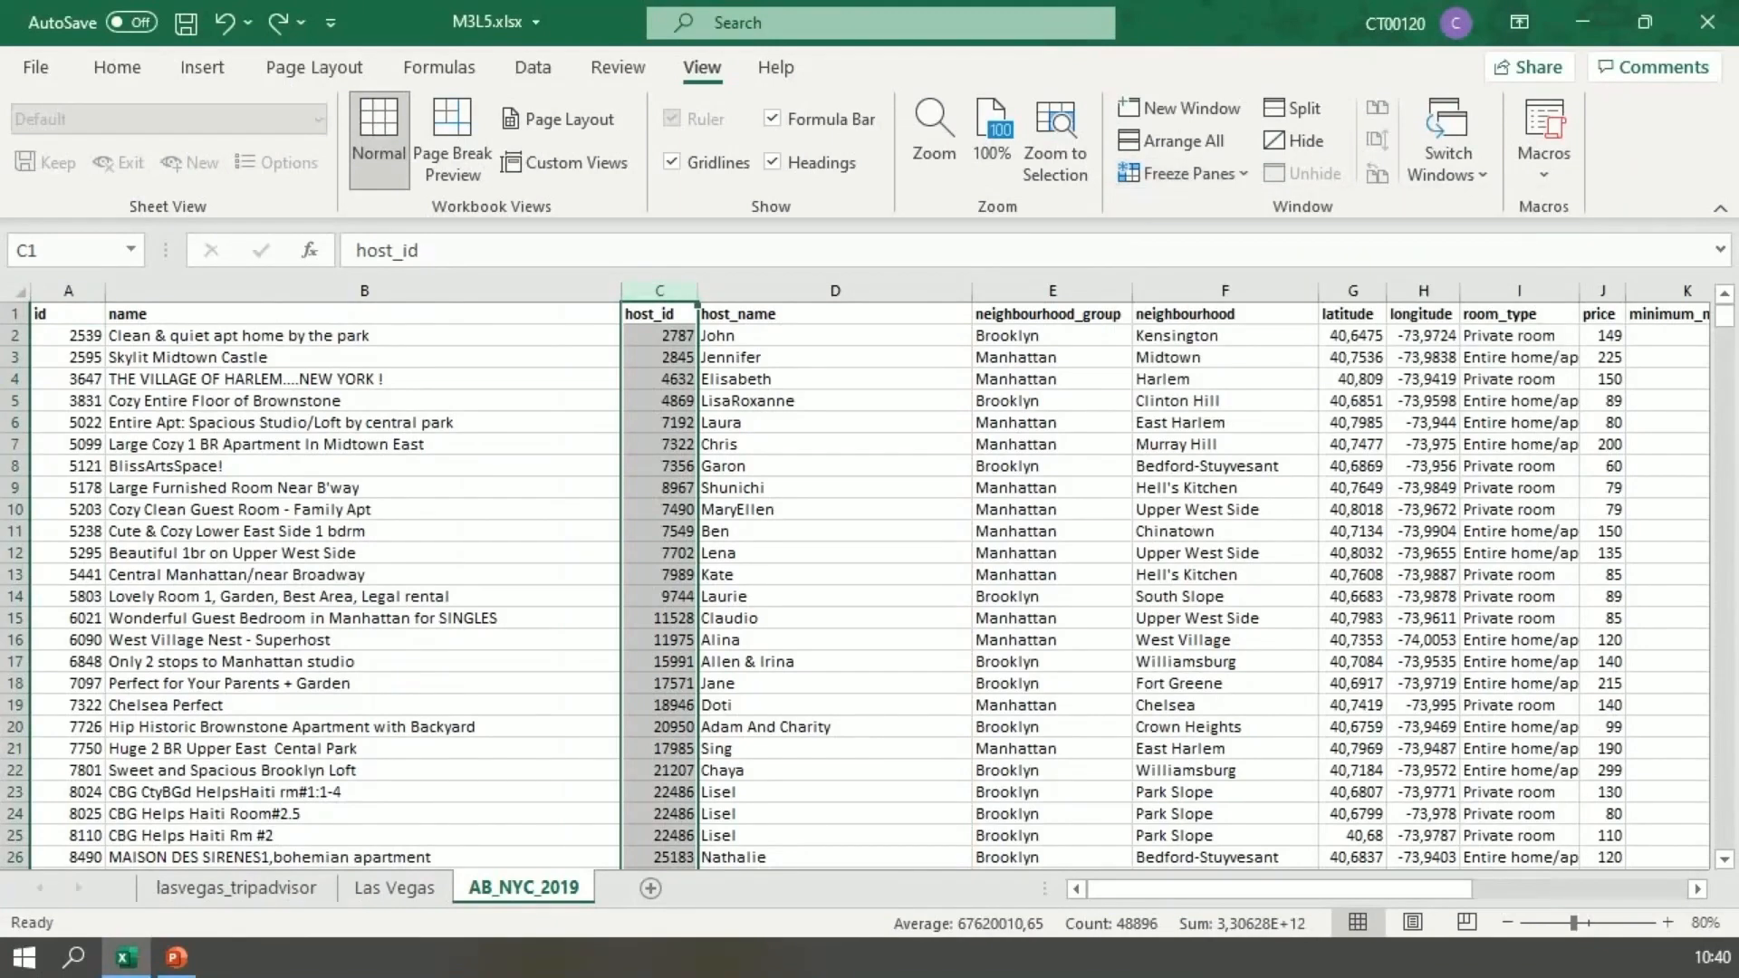
mouse_move(1322, 888)
mouse_down()
mouse_move(1549, 888)
mouse_move(1322, 888)
mouse_up()
Step: Freeze the first two rows of the AB_NYC_2019 sheet instead, using row 3 as the reference for Freeze Panes
click(15, 357)
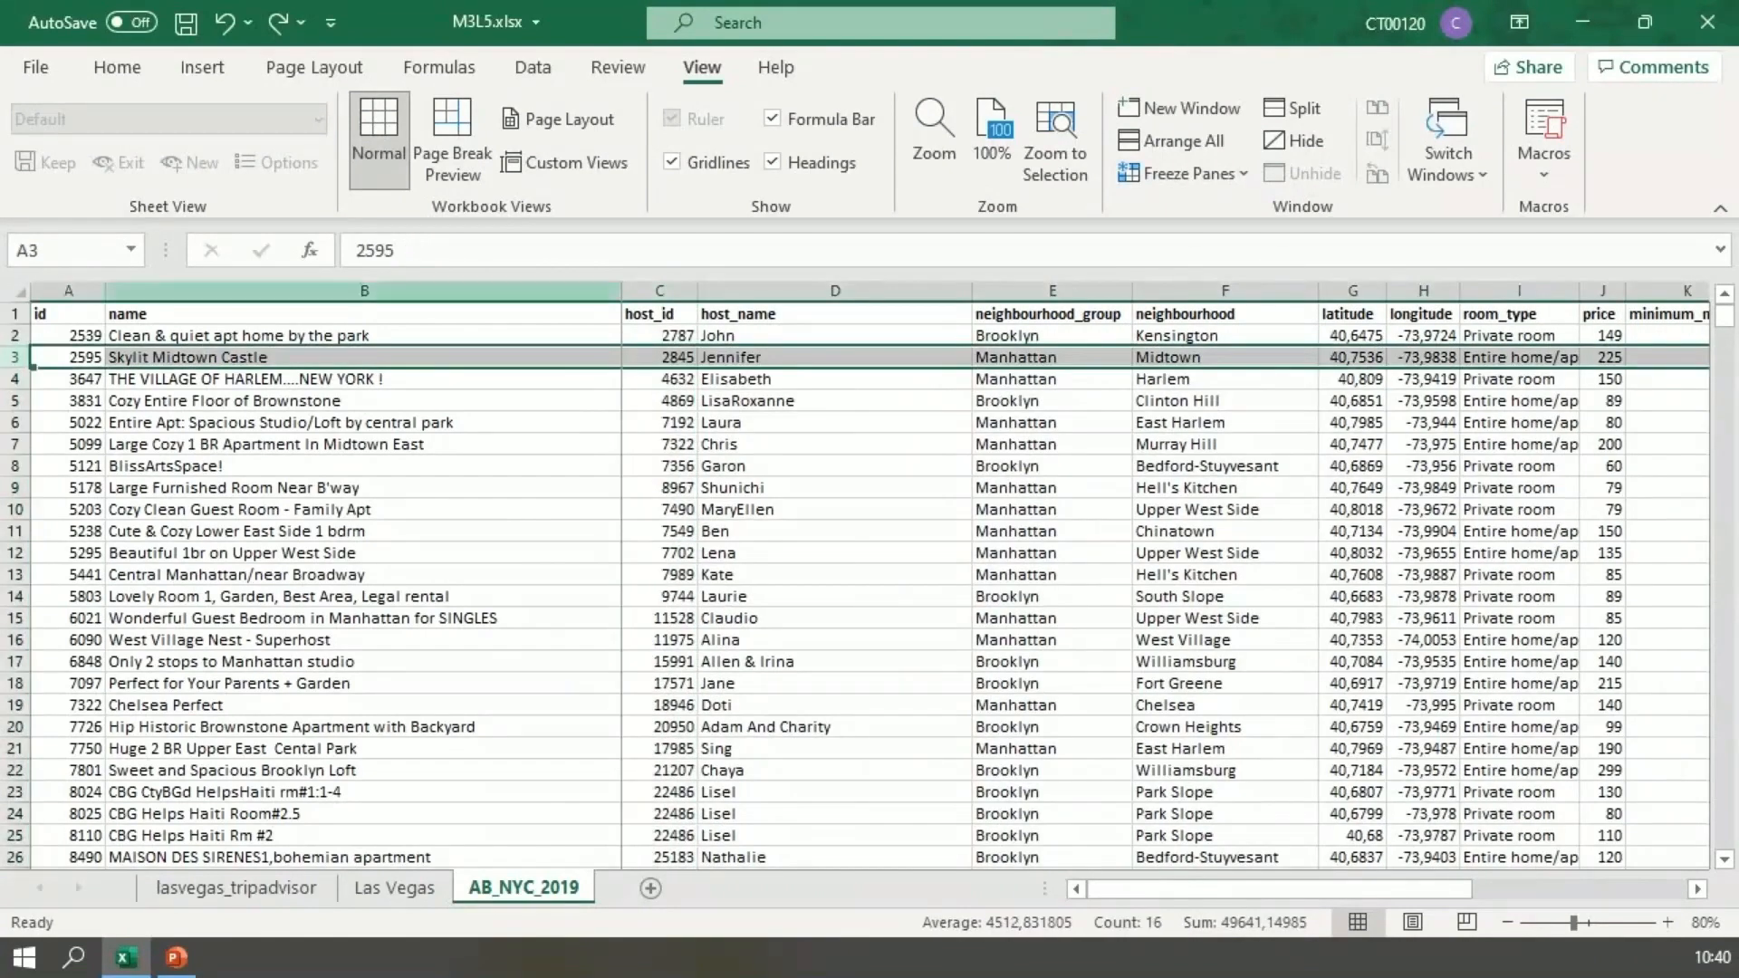
click(1182, 173)
click(1204, 213)
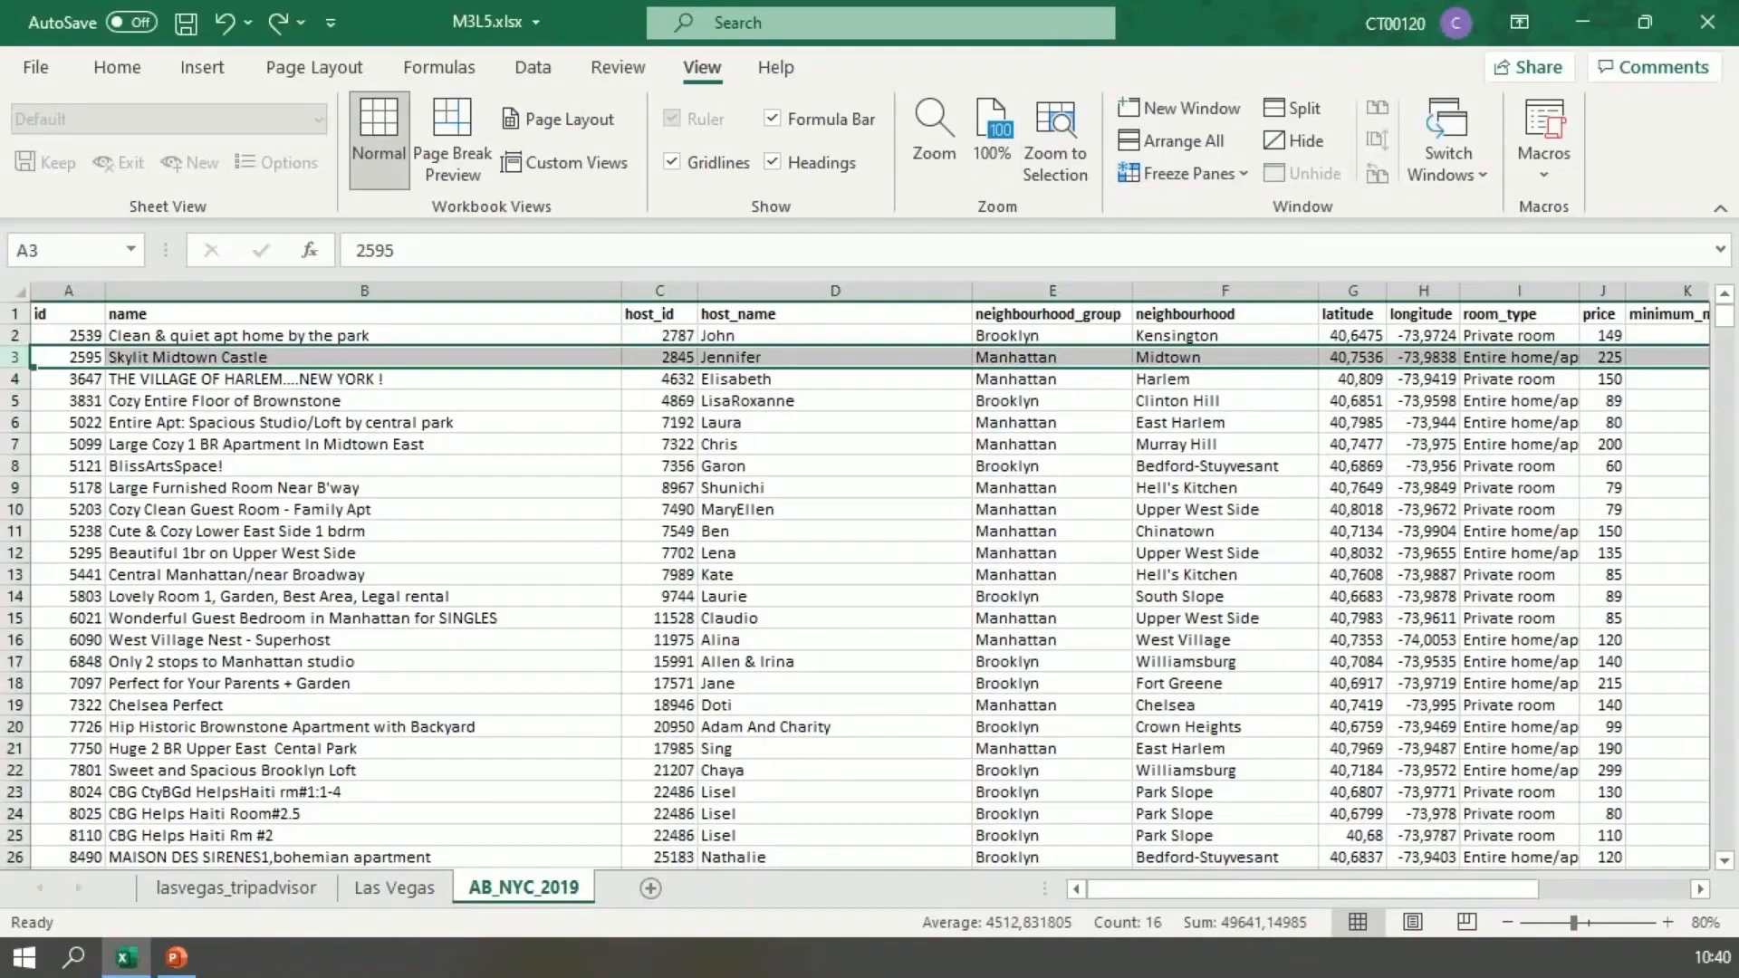
mouse_move(1723, 317)
mouse_down()
mouse_move(1724, 481)
mouse_move(1723, 328)
mouse_up()
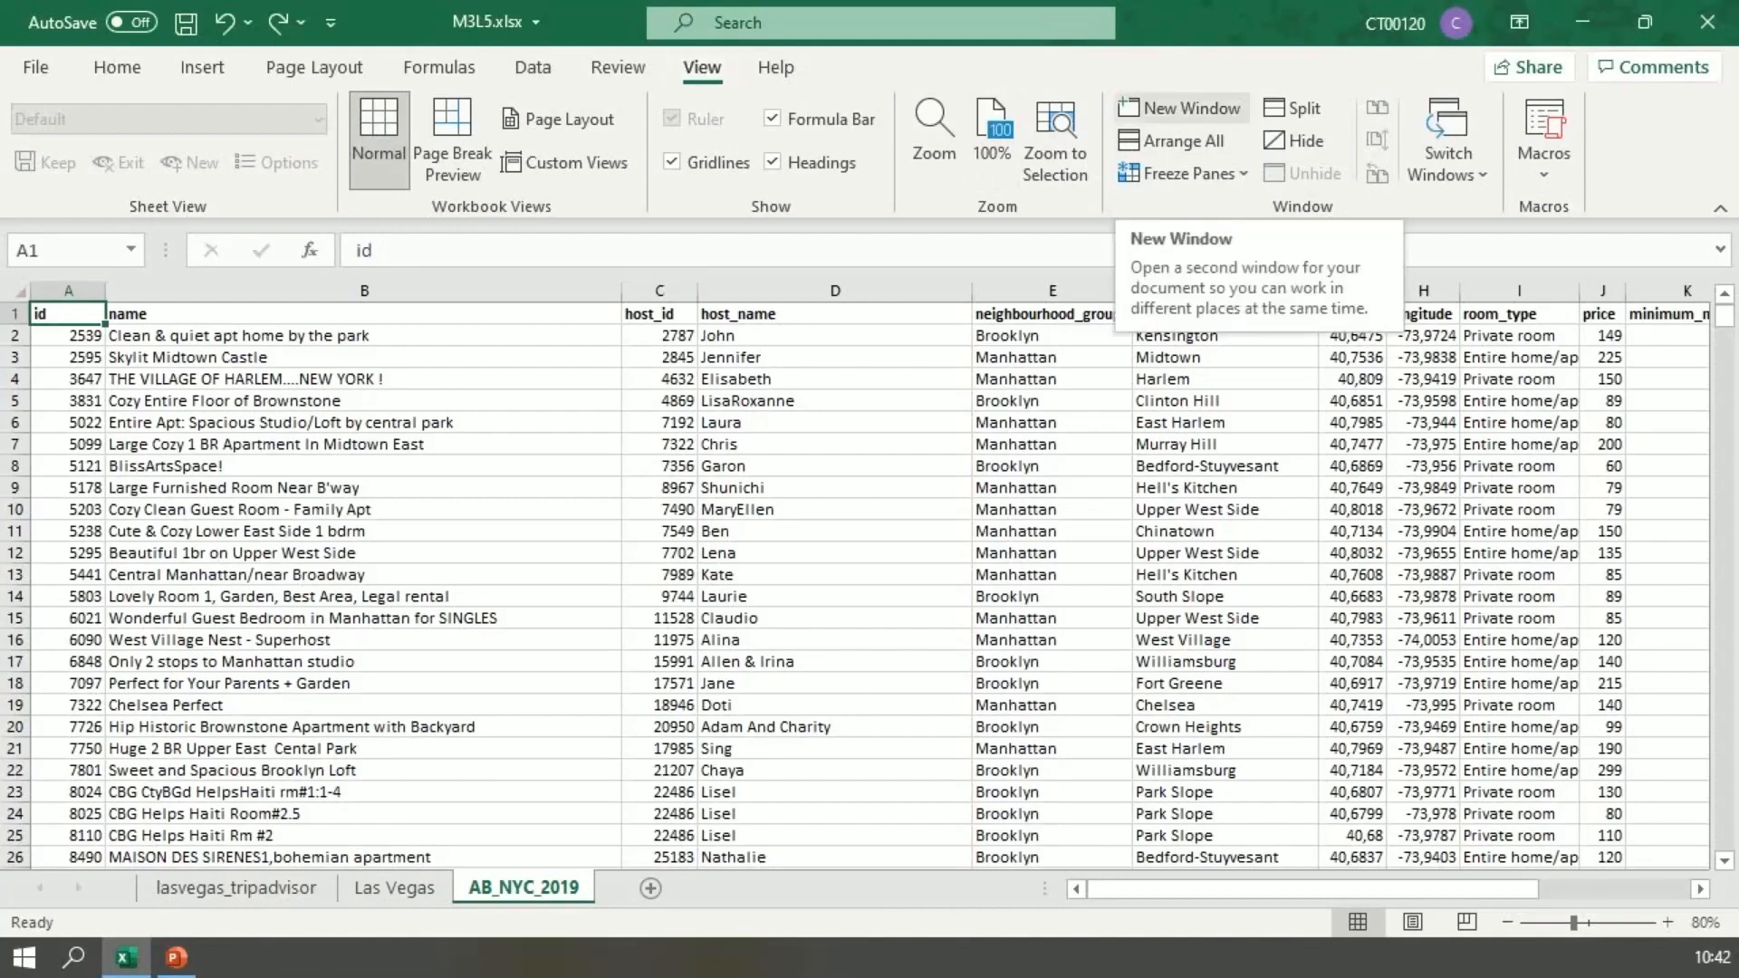
Step: Open a second window of M3L5.xlsx, restore it from full size and narrow it to about half the screen width
click(1182, 107)
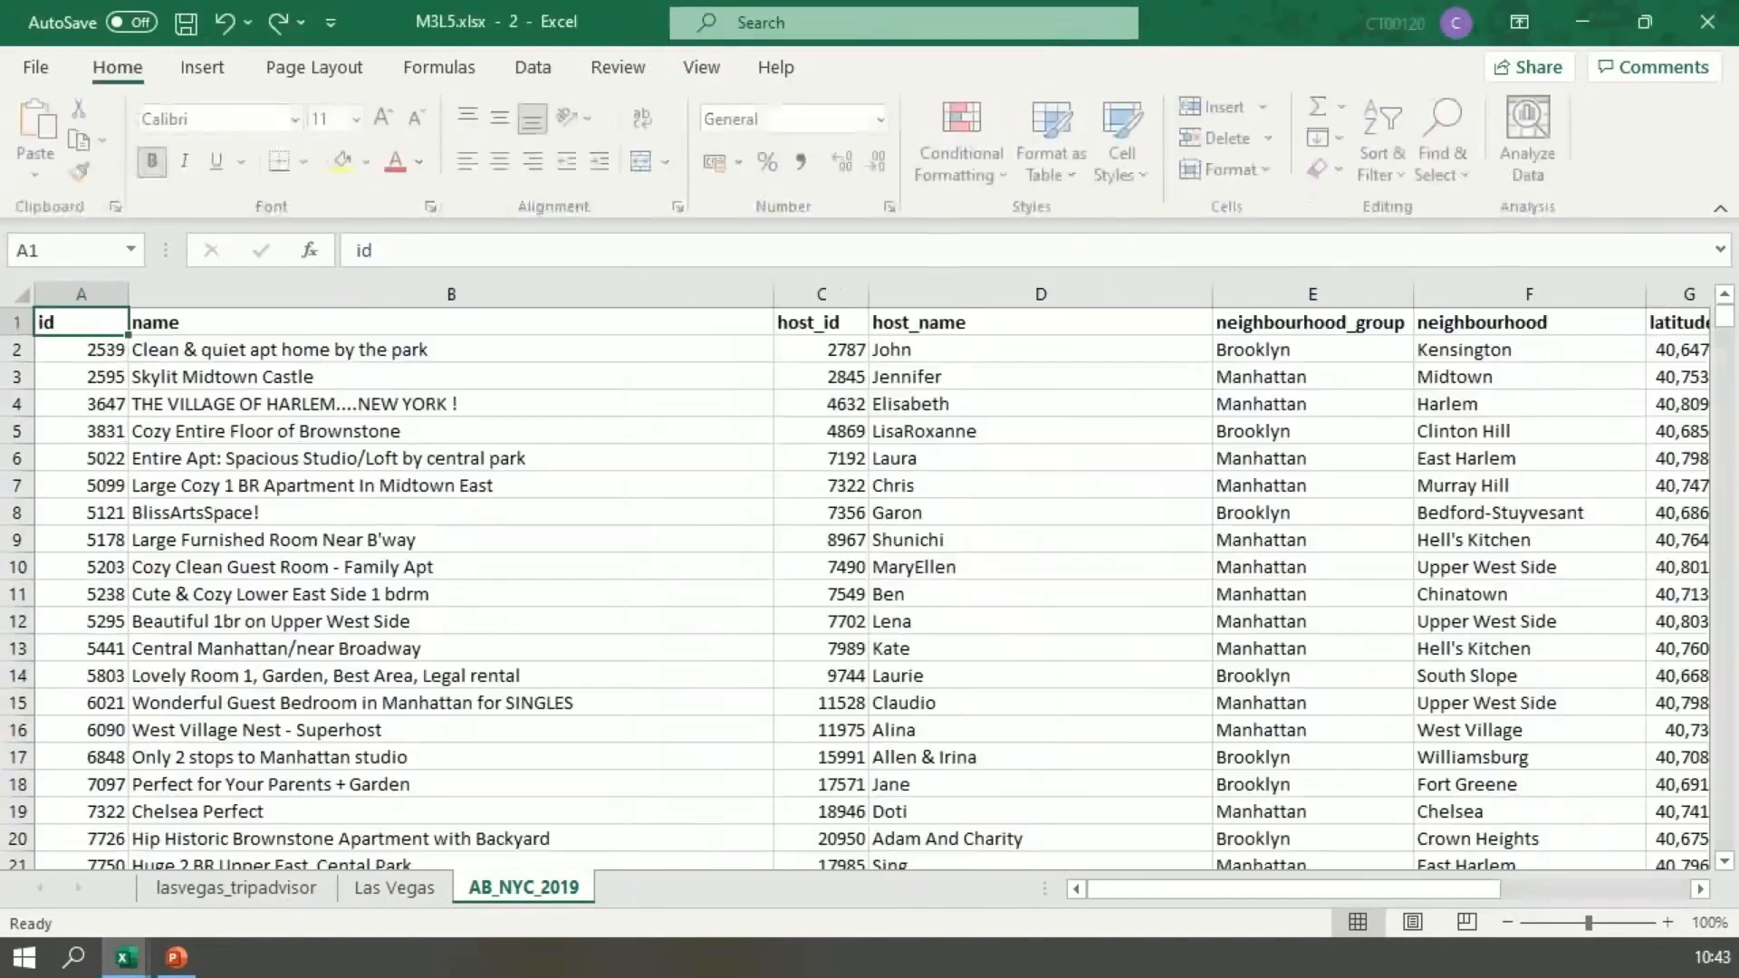
click(1645, 22)
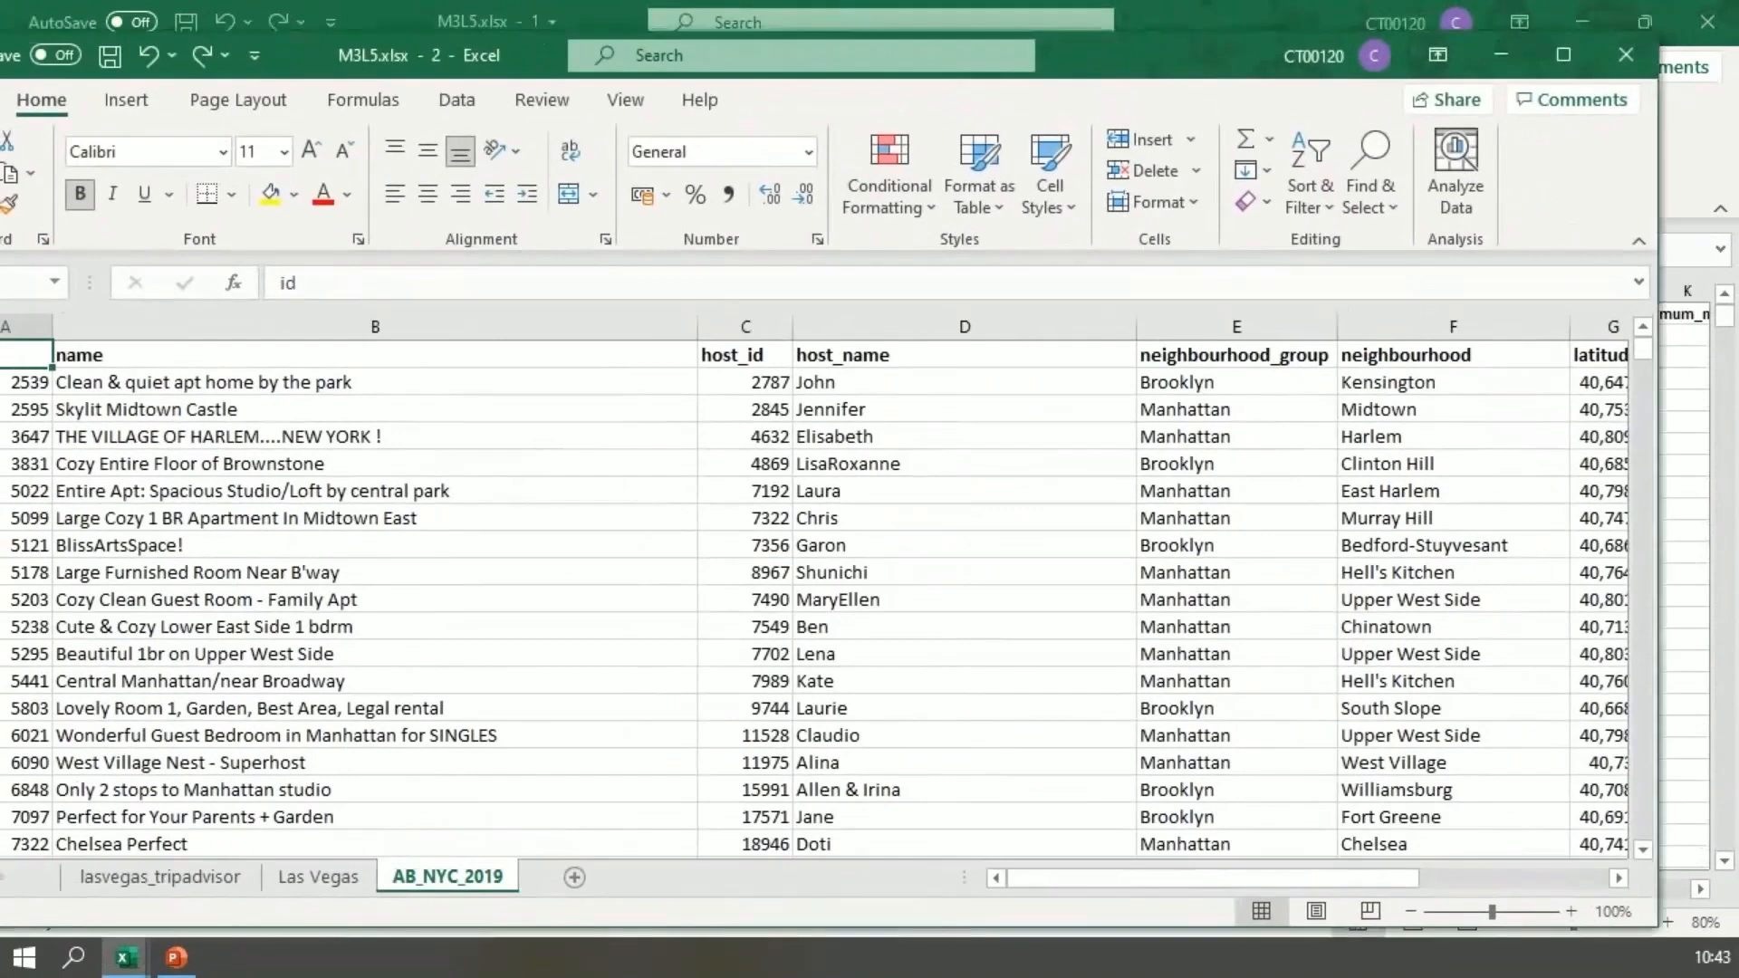
drag(1659, 221, 917, 274)
Step: Restore the original M3L5.xlsx window from full size, then narrow and move it beside the second window
click(1245, 41)
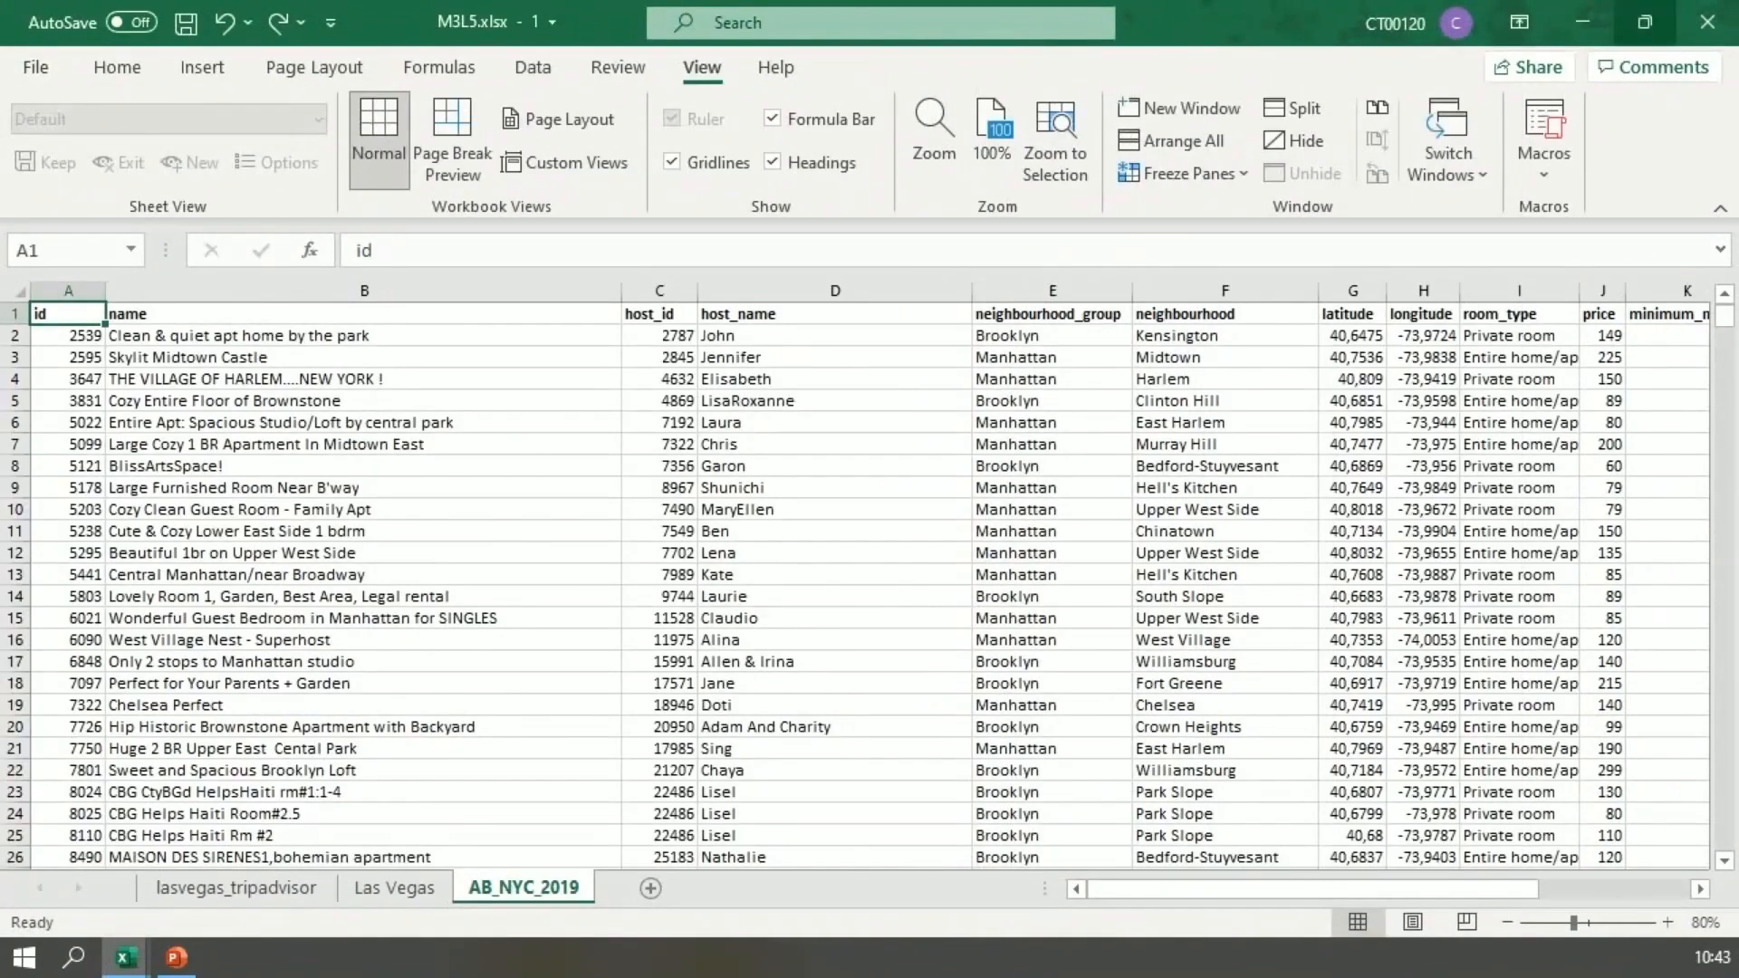
click(1645, 22)
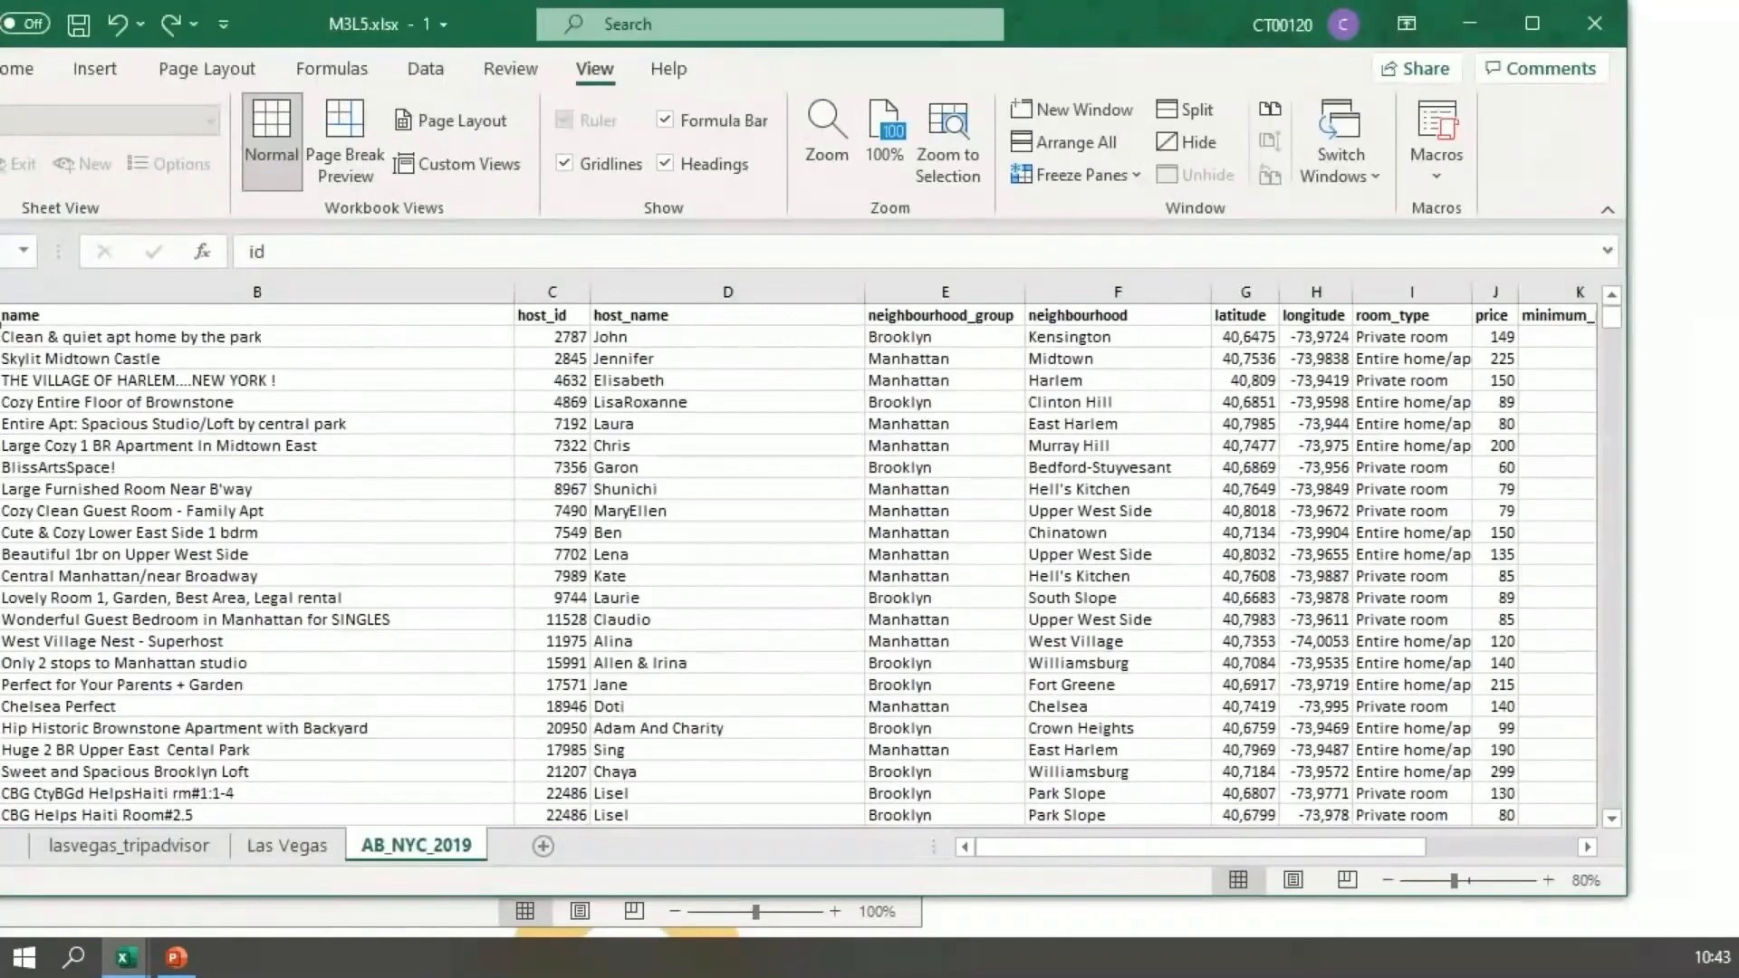
drag(1628, 494, 1297, 493)
drag(880, 32, 1411, 41)
drag(425, 364, 810, 368)
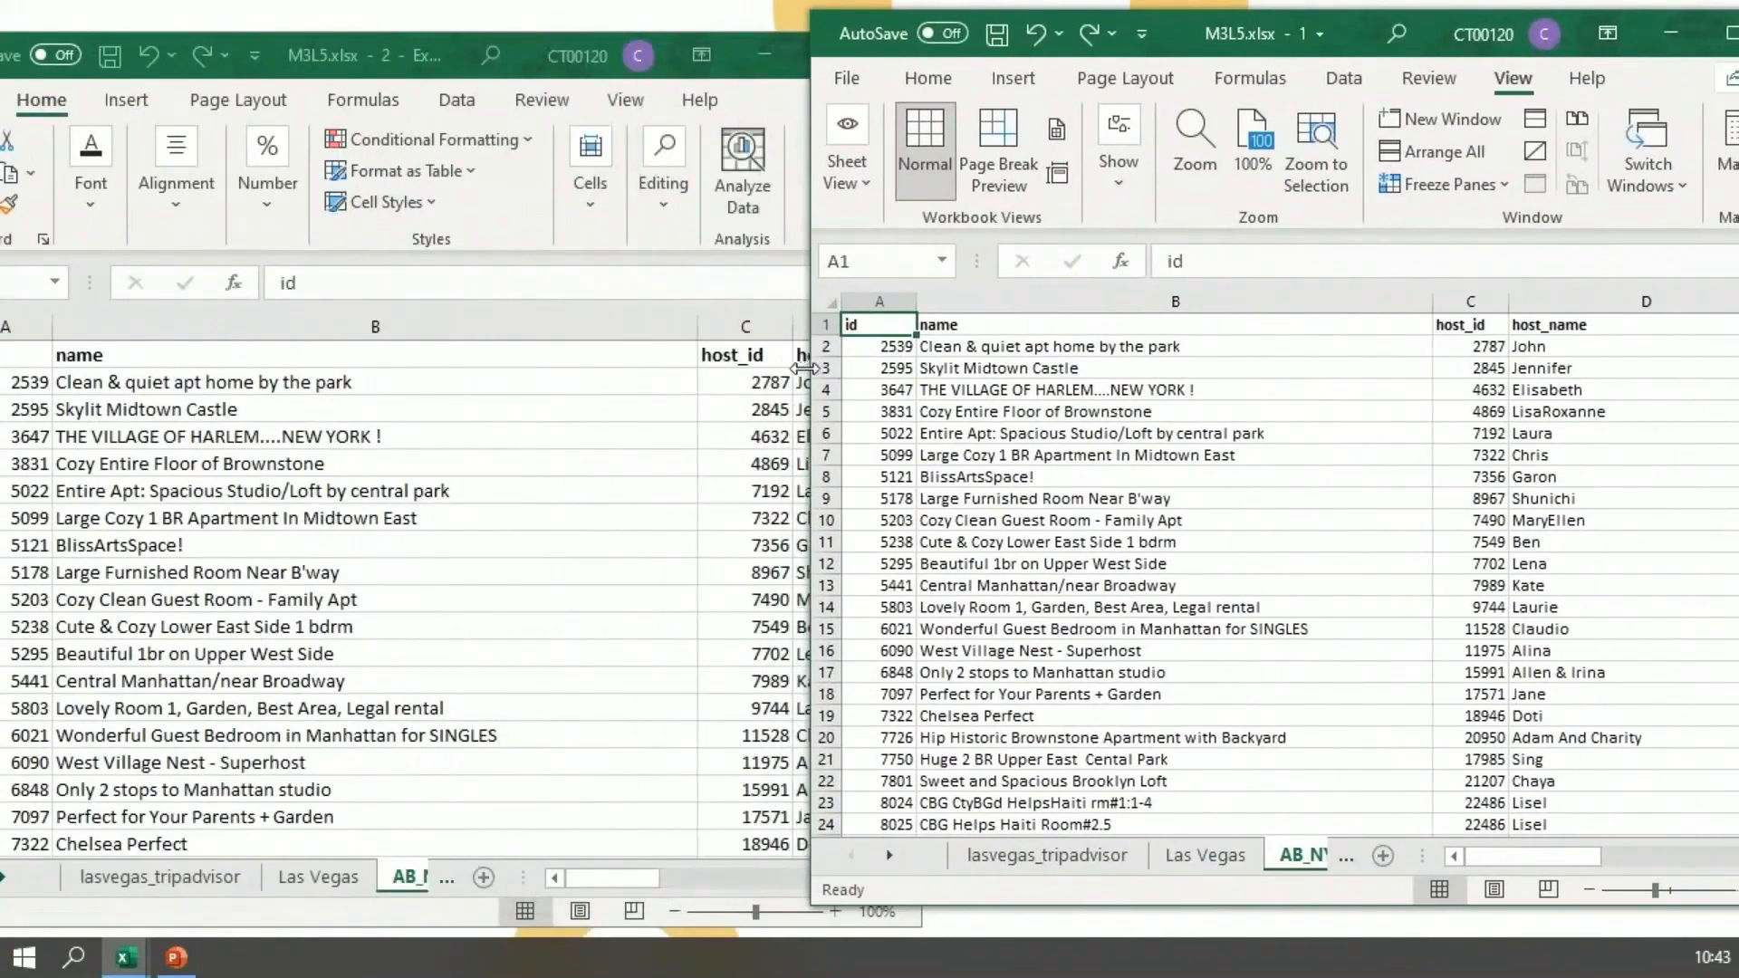
Step: Change the id in cell A2 to 8753 in the original workbook window
click(878, 347)
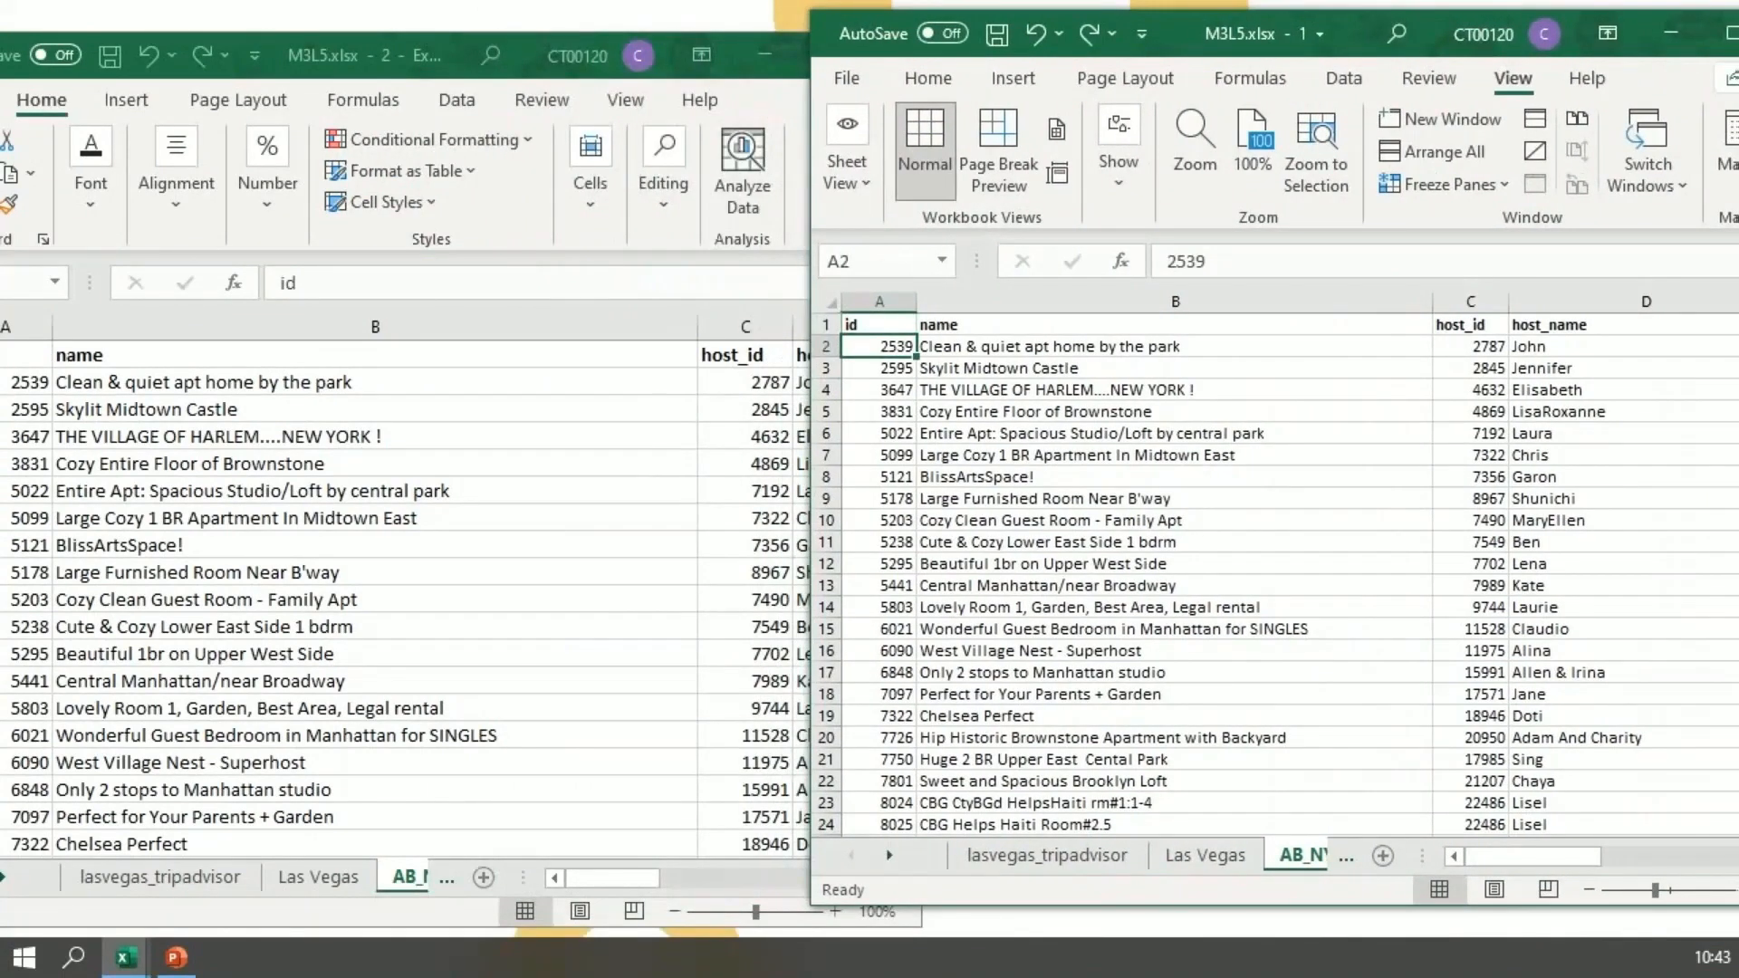
text(8753)
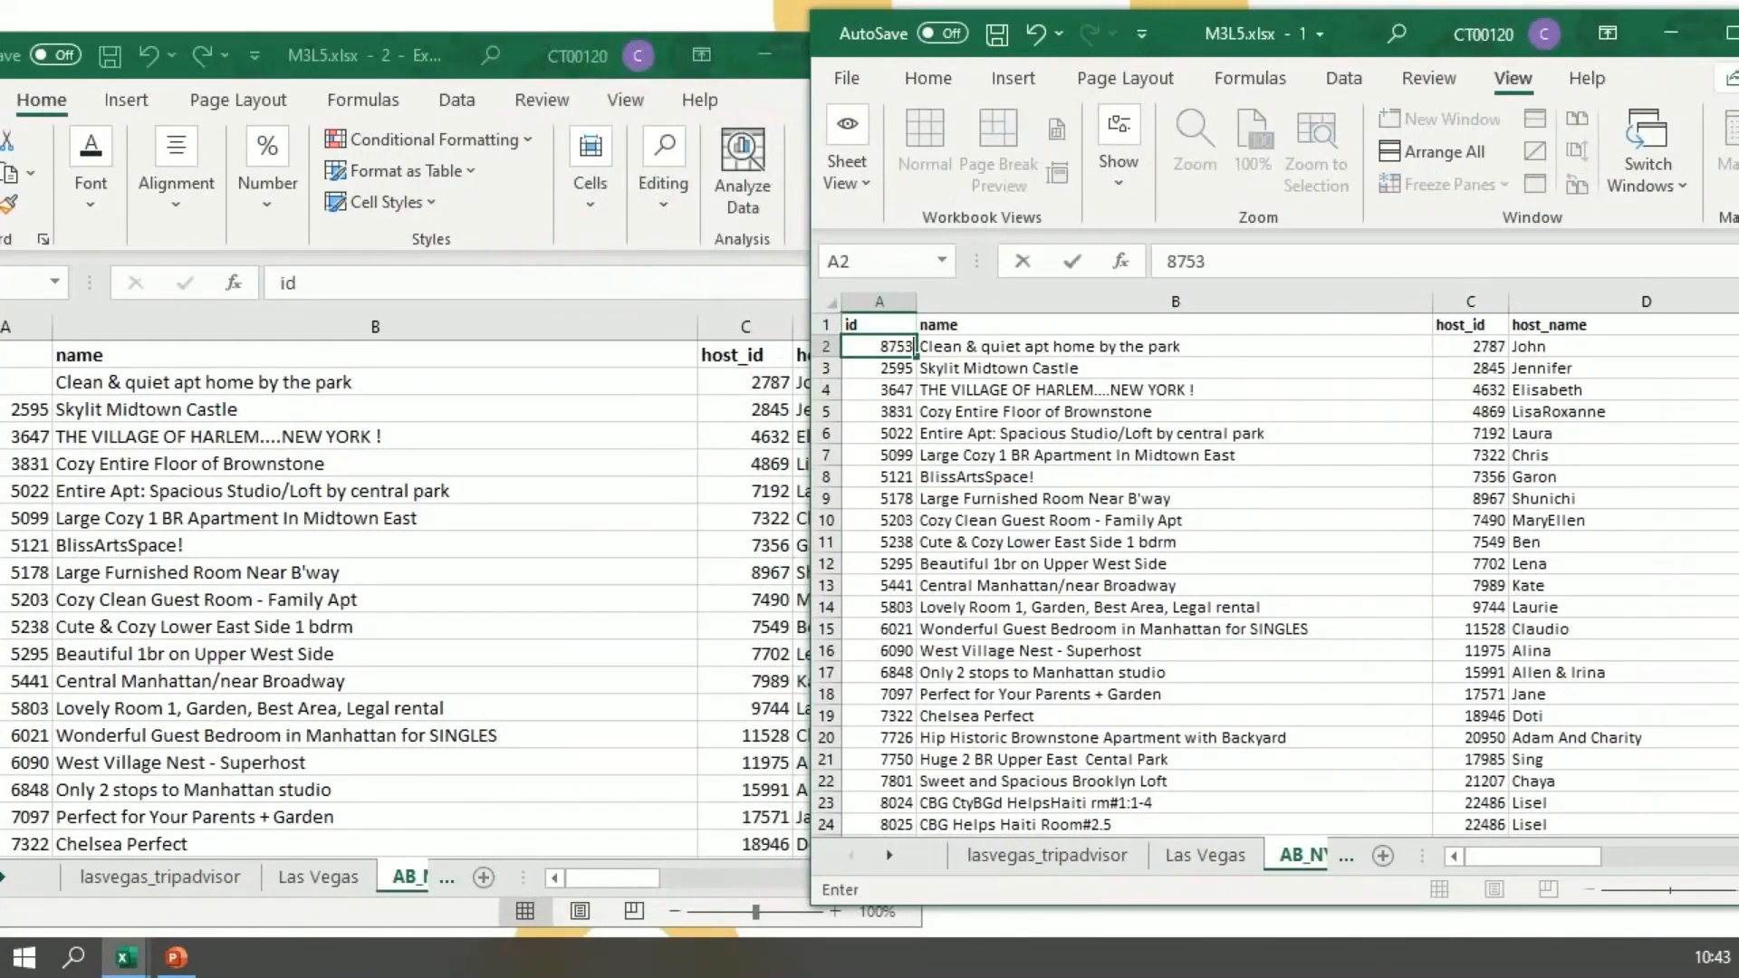
key(Return)
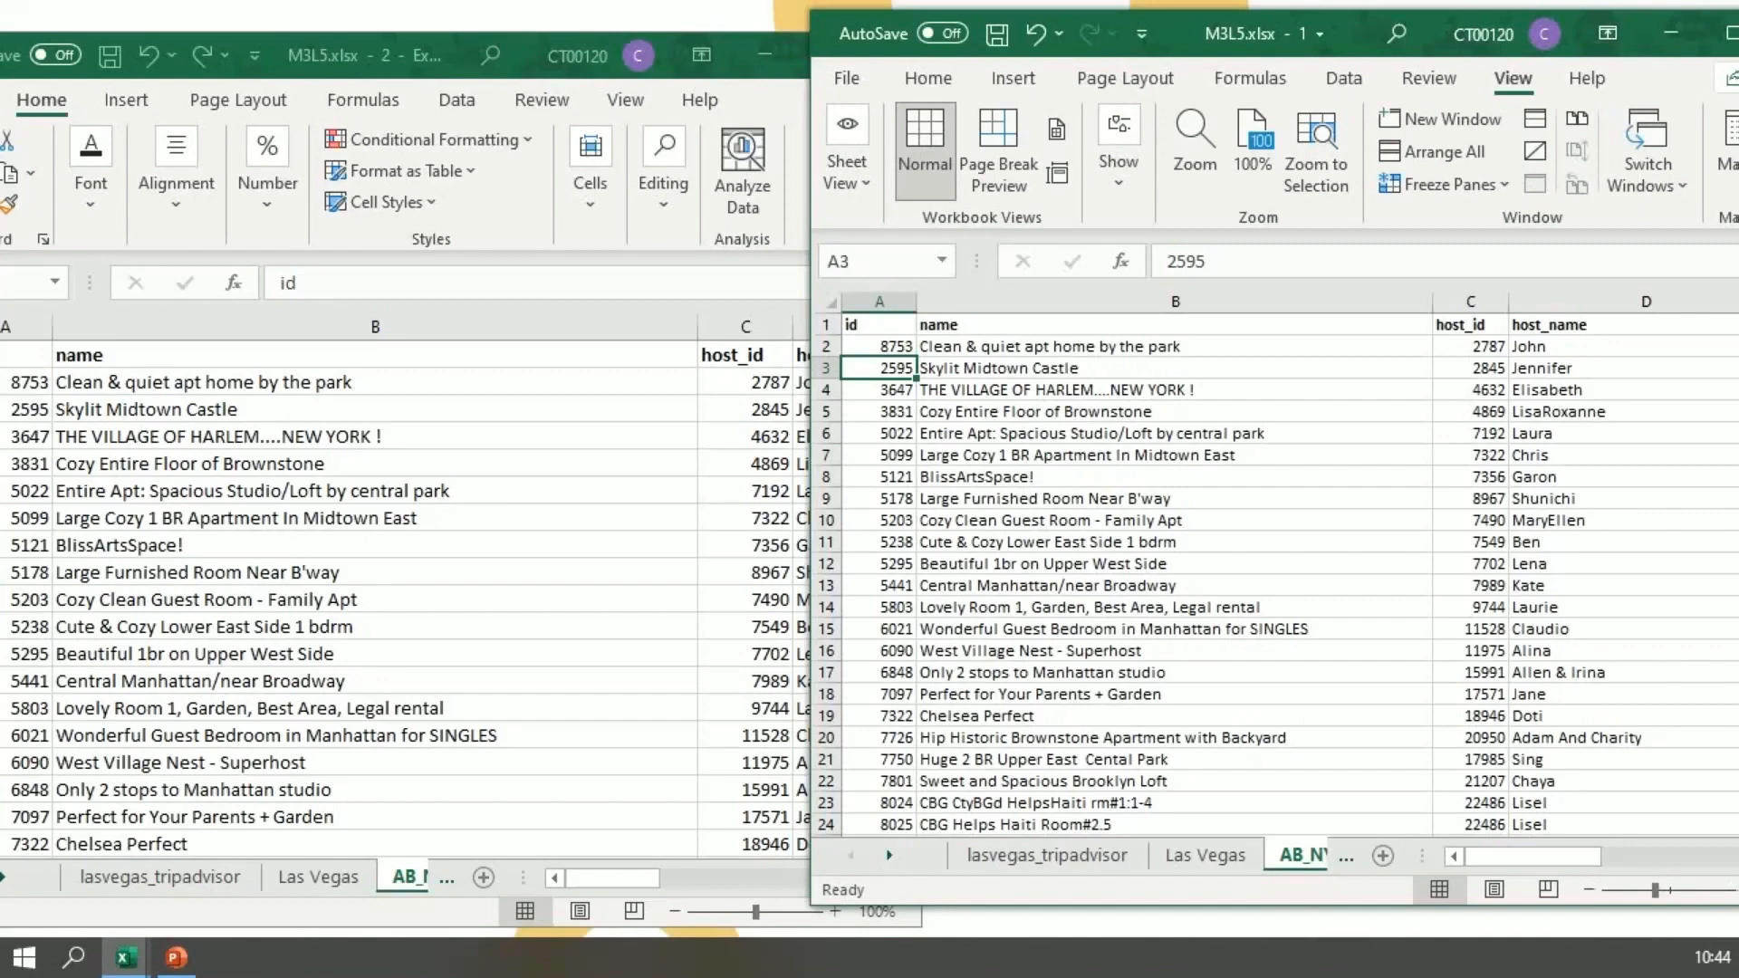
Step: Move the original M3L5.xlsx window fully into view and close it, keeping the second window open
drag(1359, 35, 1122, 25)
click(1558, 23)
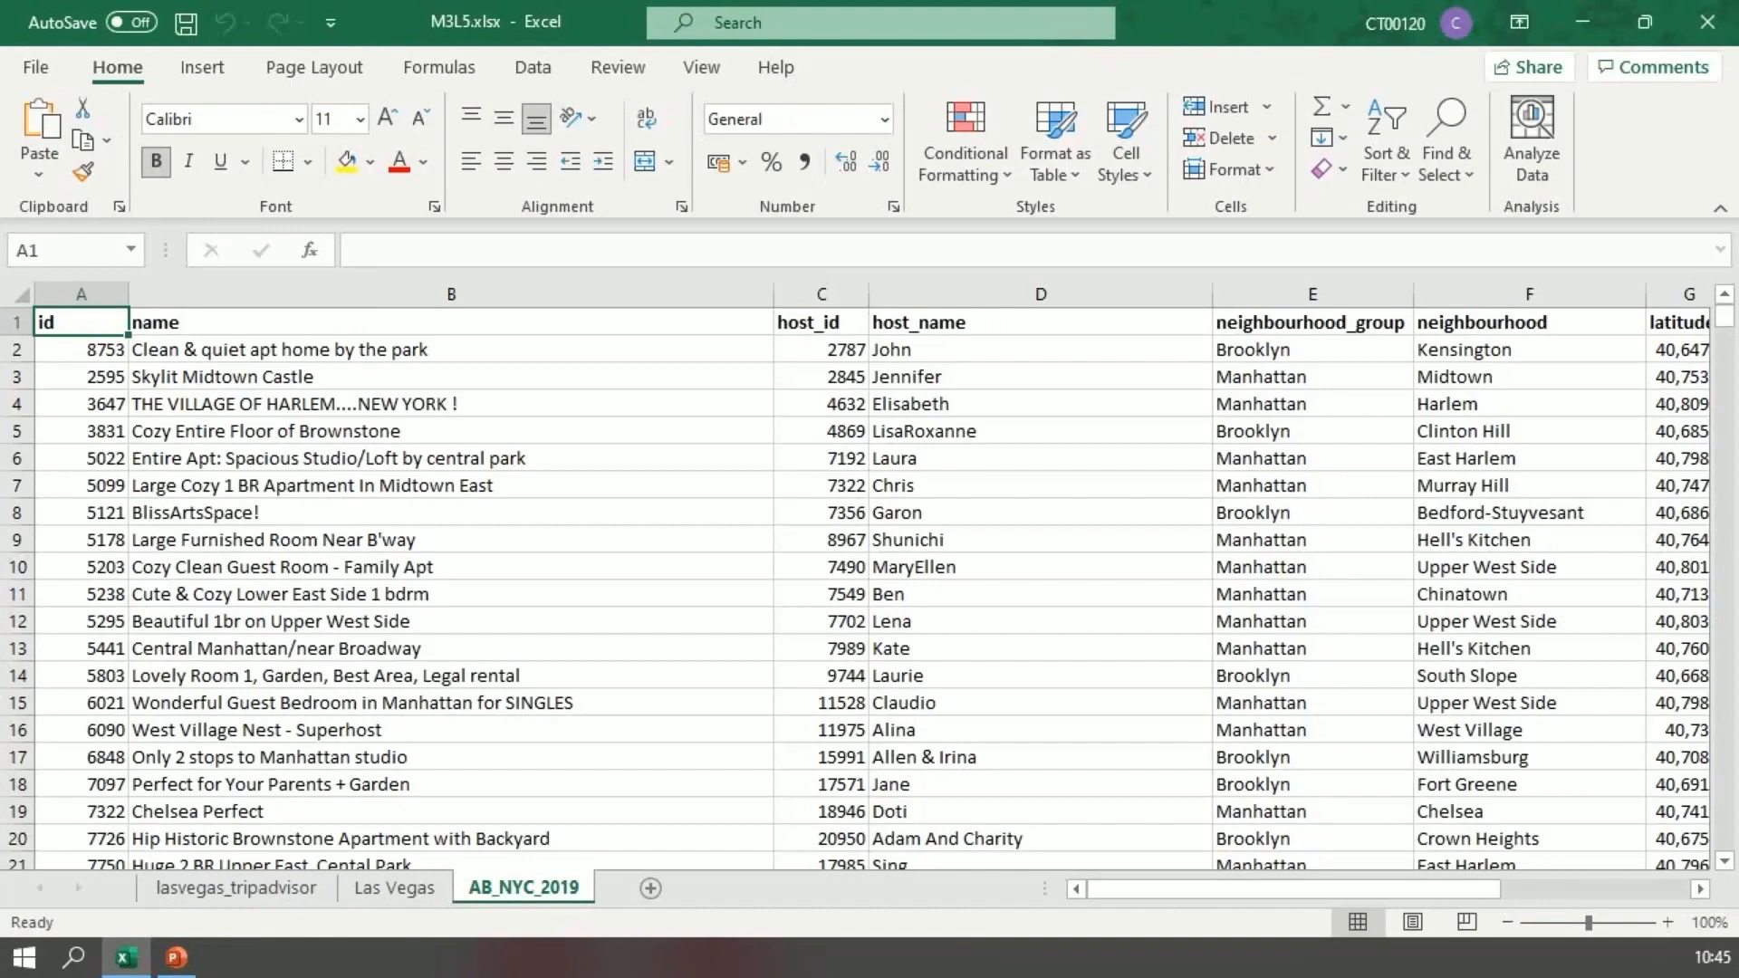
Step: Split the AB_NYC_2019 sheet into four panes, dividing it after row 10 and column C
click(702, 67)
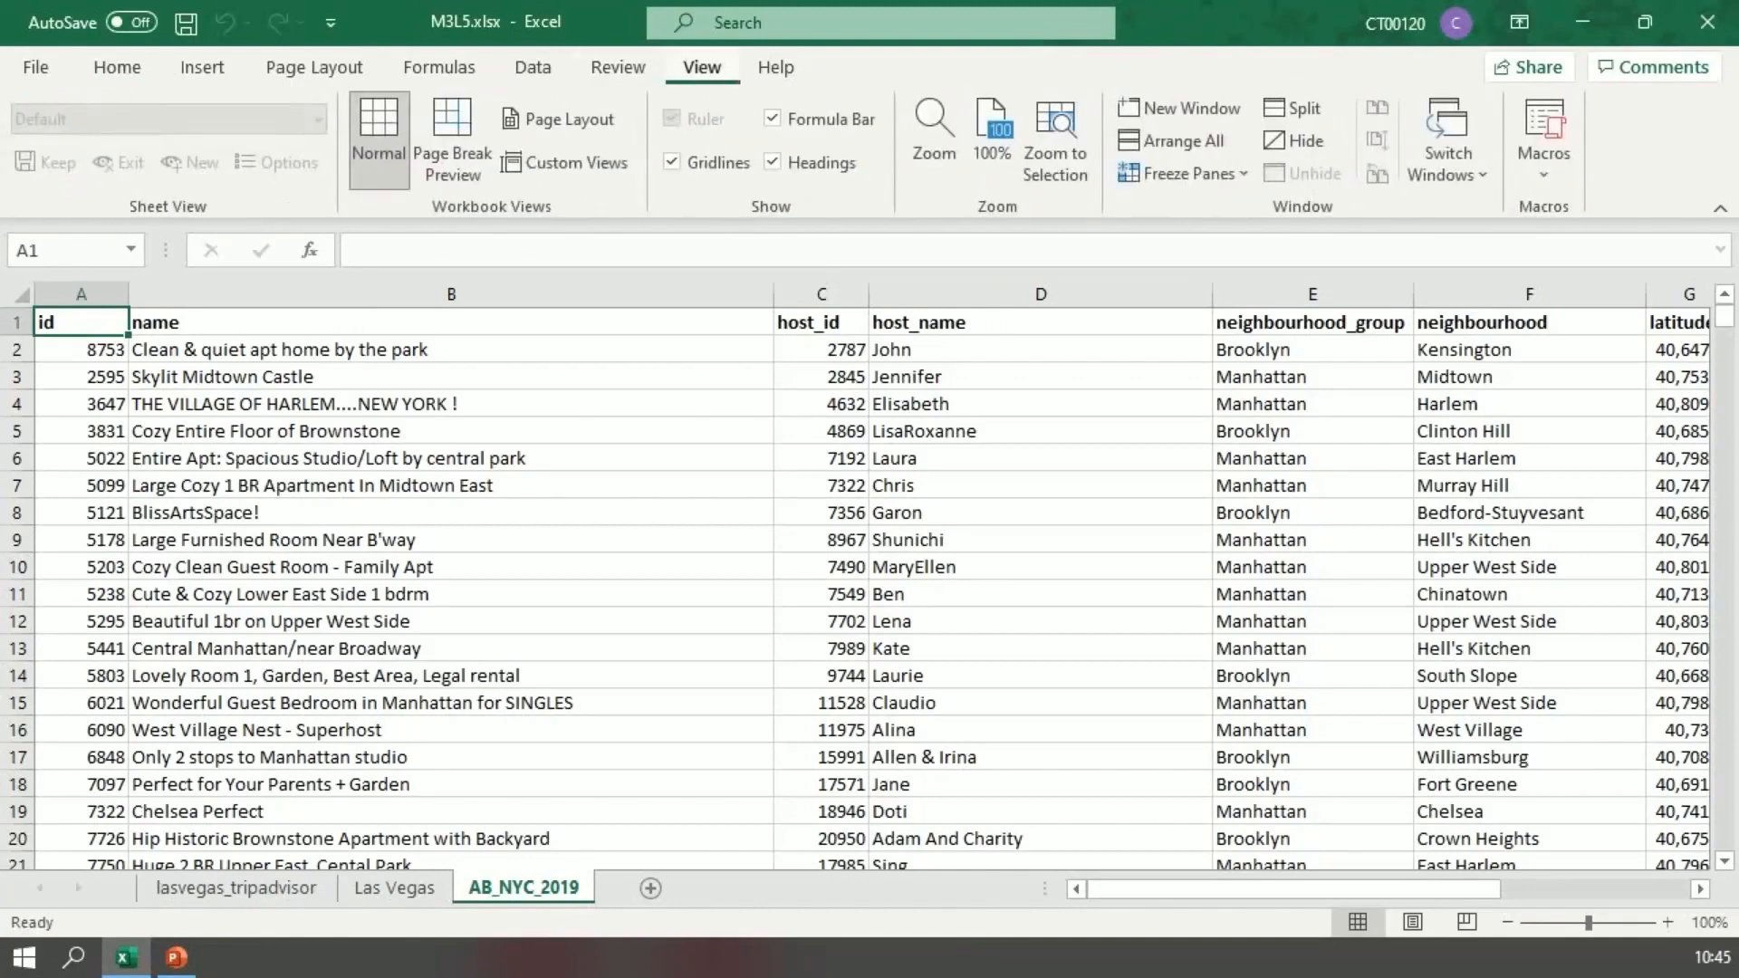
click(1182, 173)
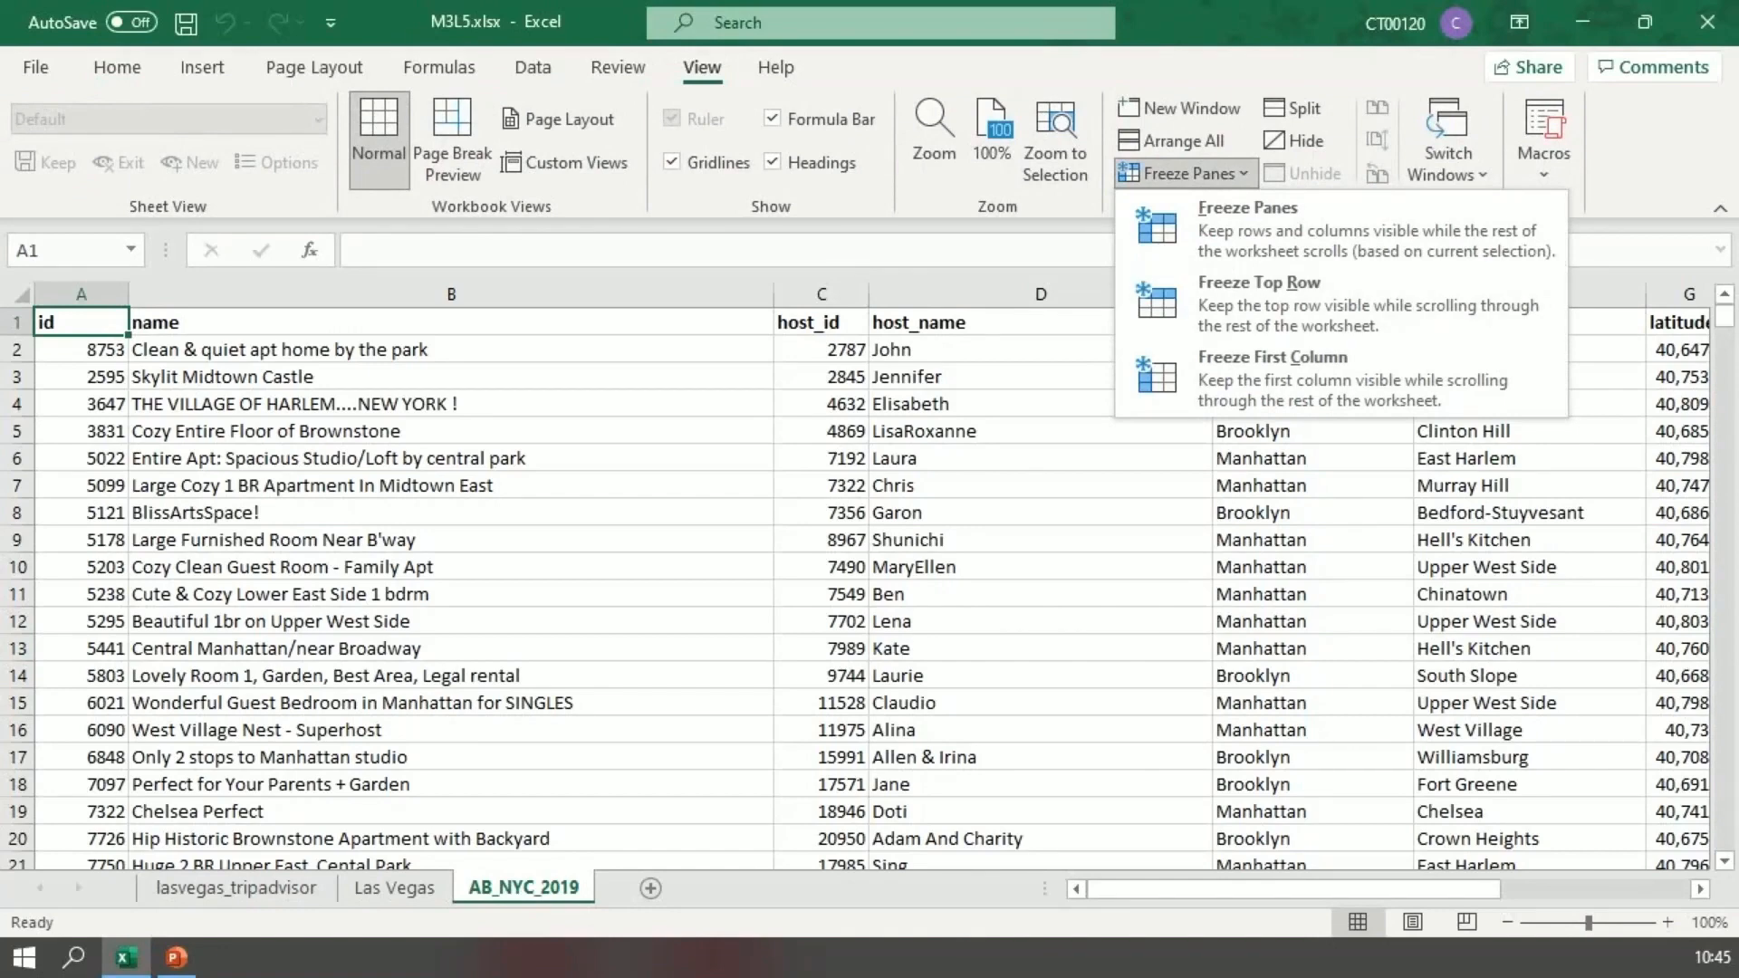
click(1296, 108)
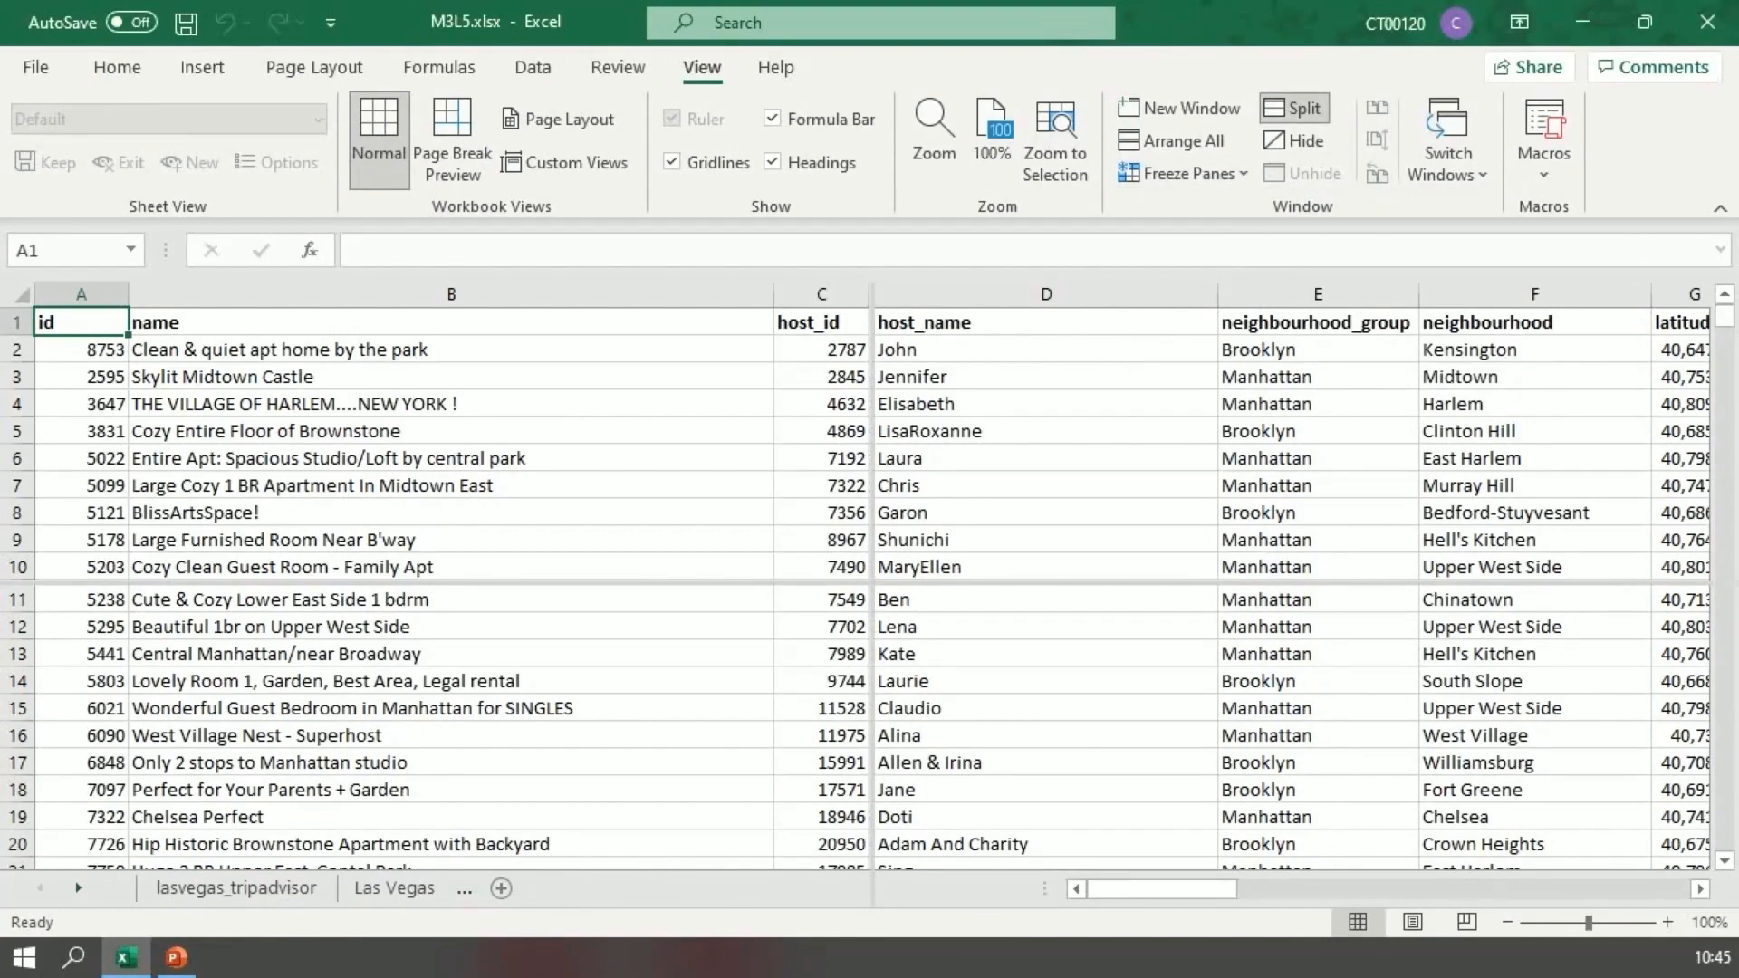
scroll(435, 444, down, 15)
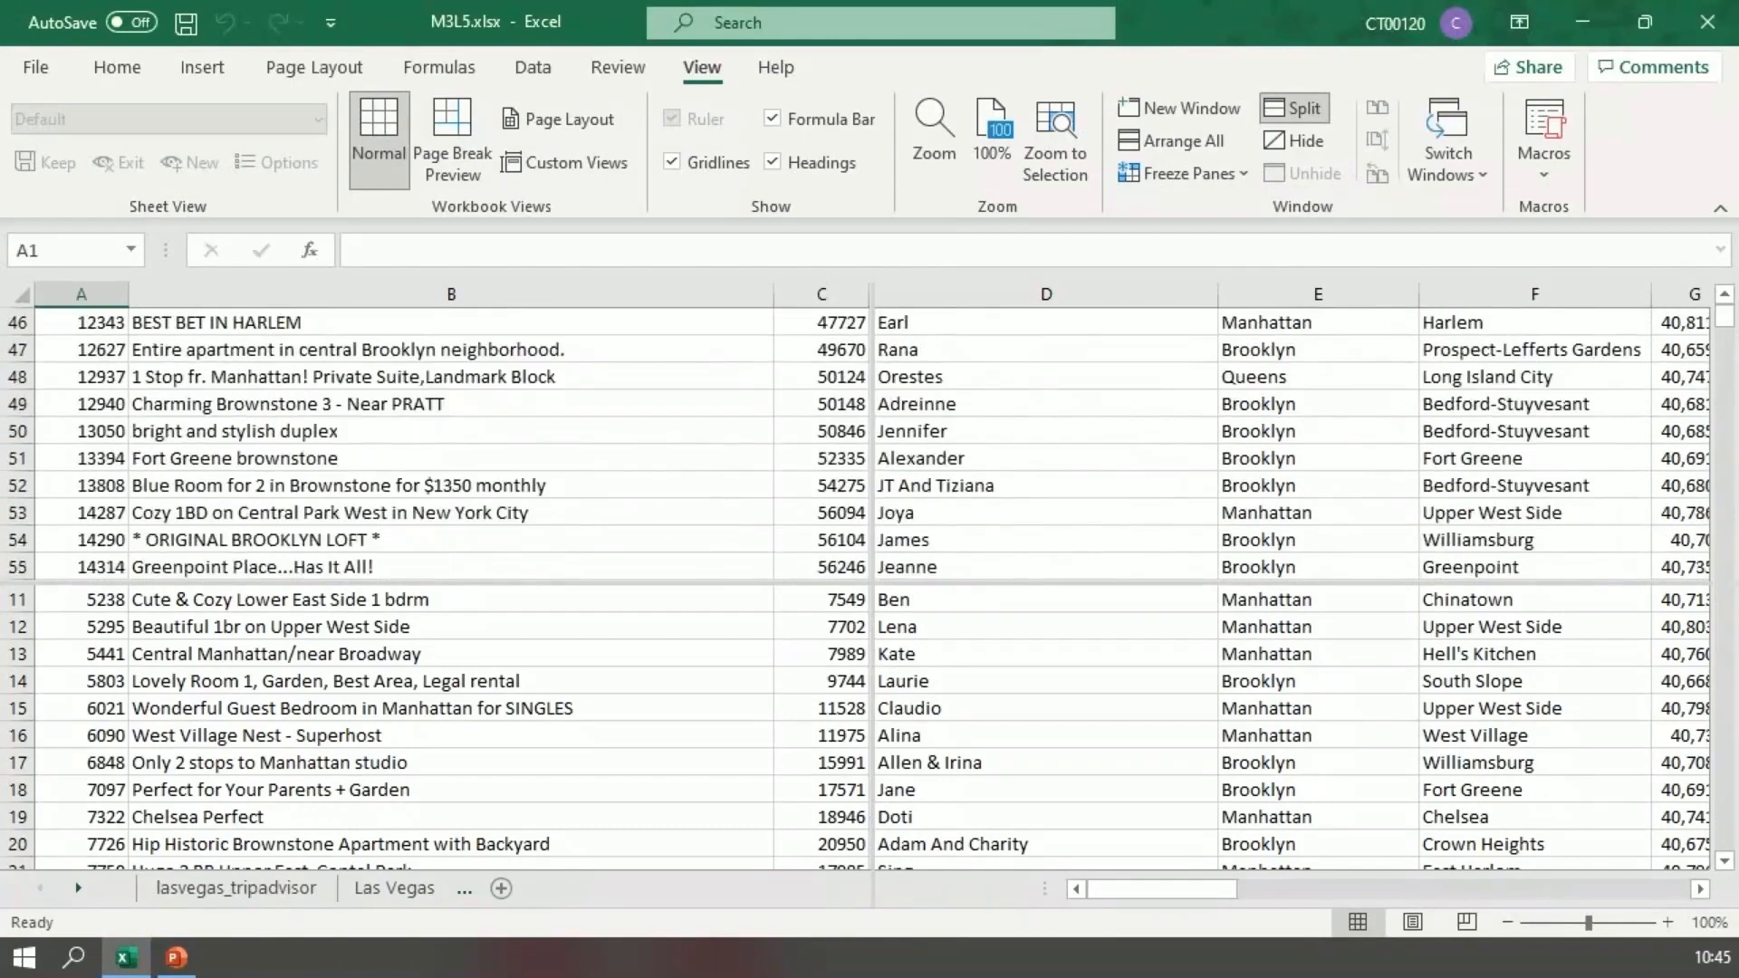
scroll(435, 444, down, 7)
click(451, 654)
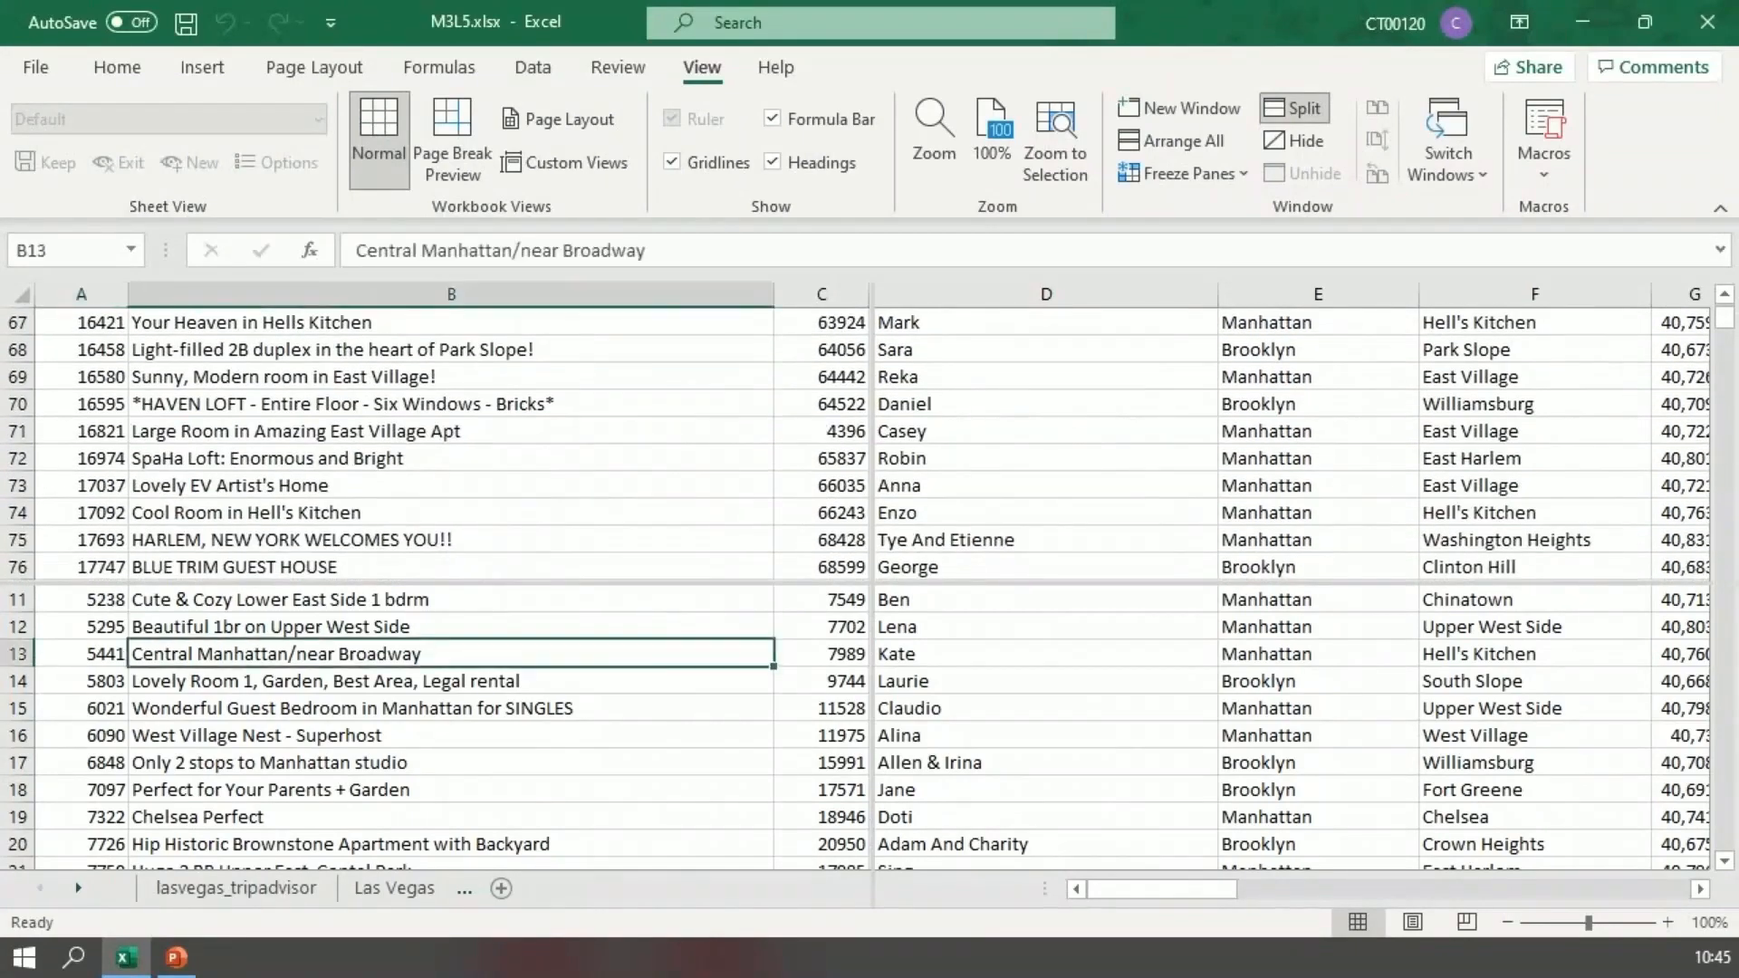
scroll(451, 654, down, 6)
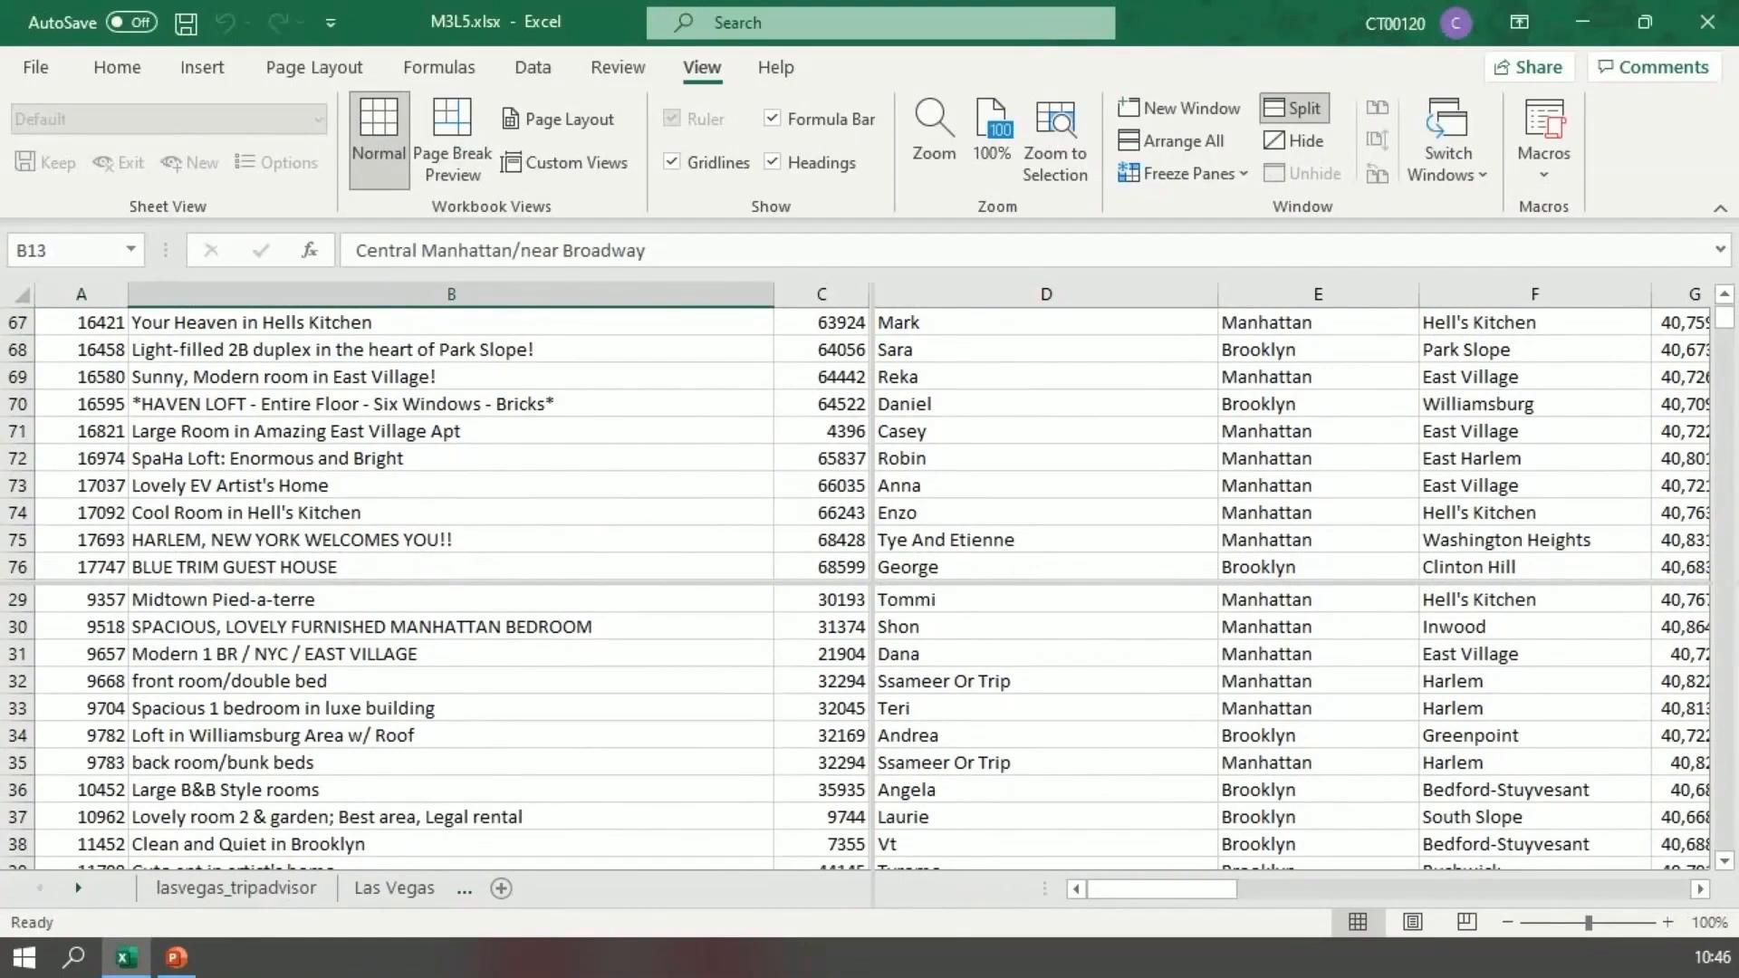
Step: Move the vertical split to the edge of column B and lower the horizontal split by five rows
drag(867, 453, 777, 453)
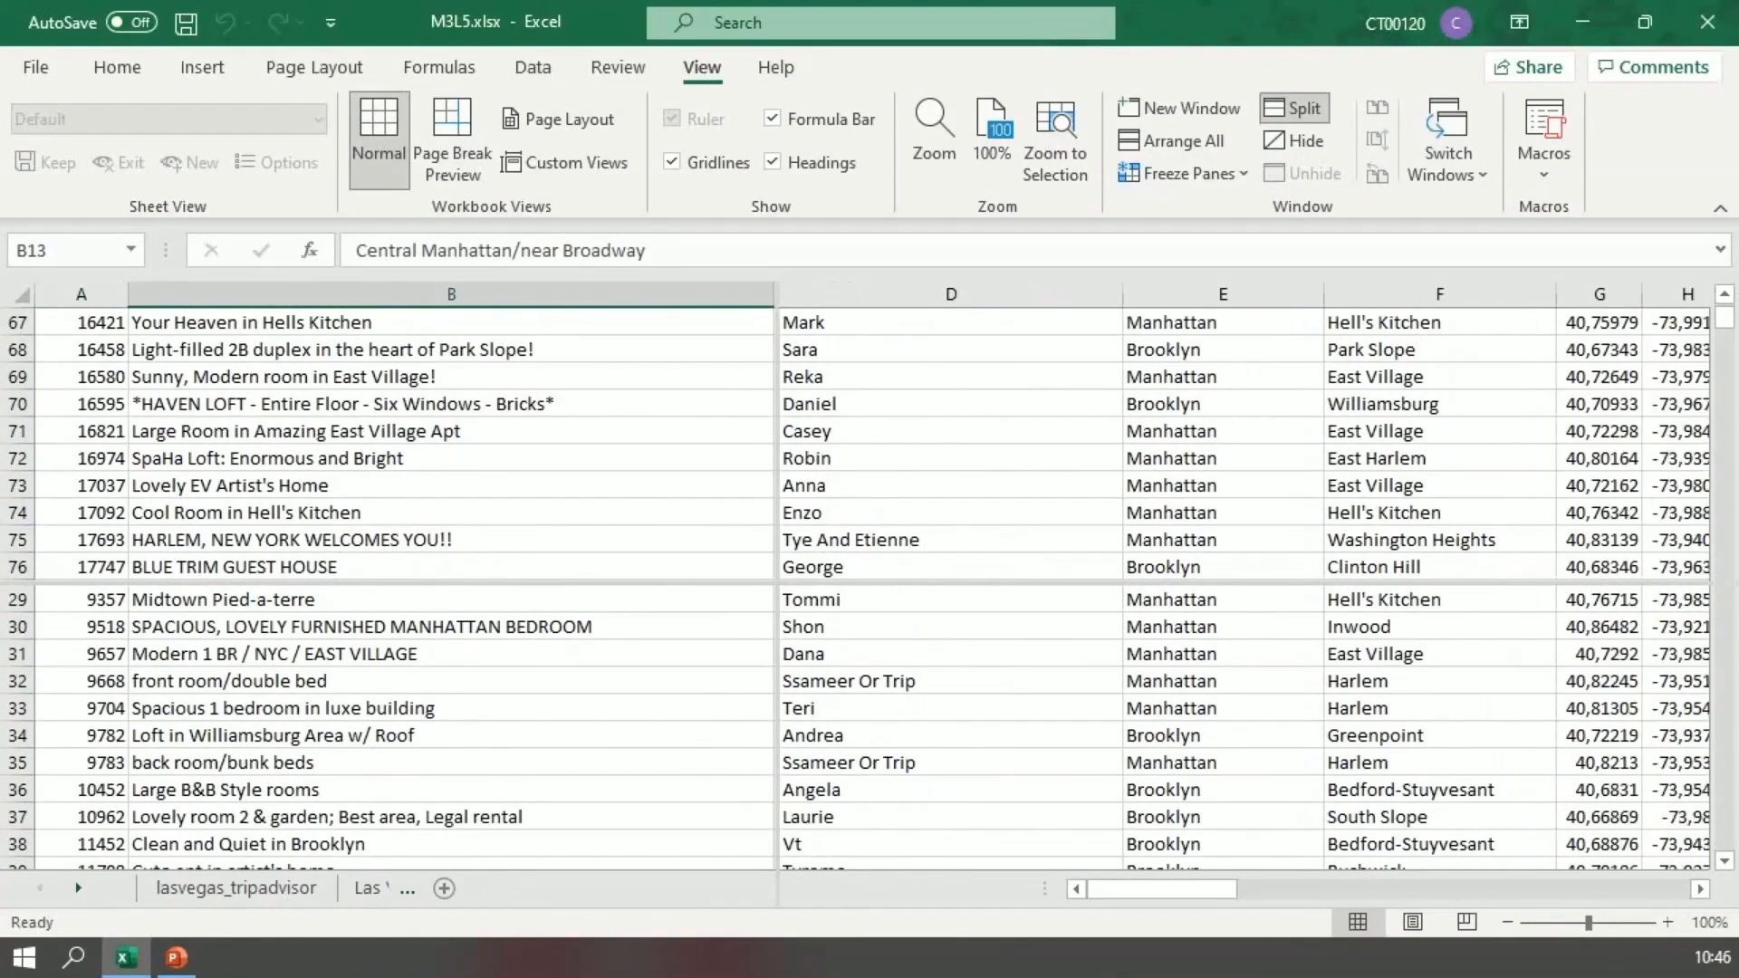
drag(543, 584, 543, 721)
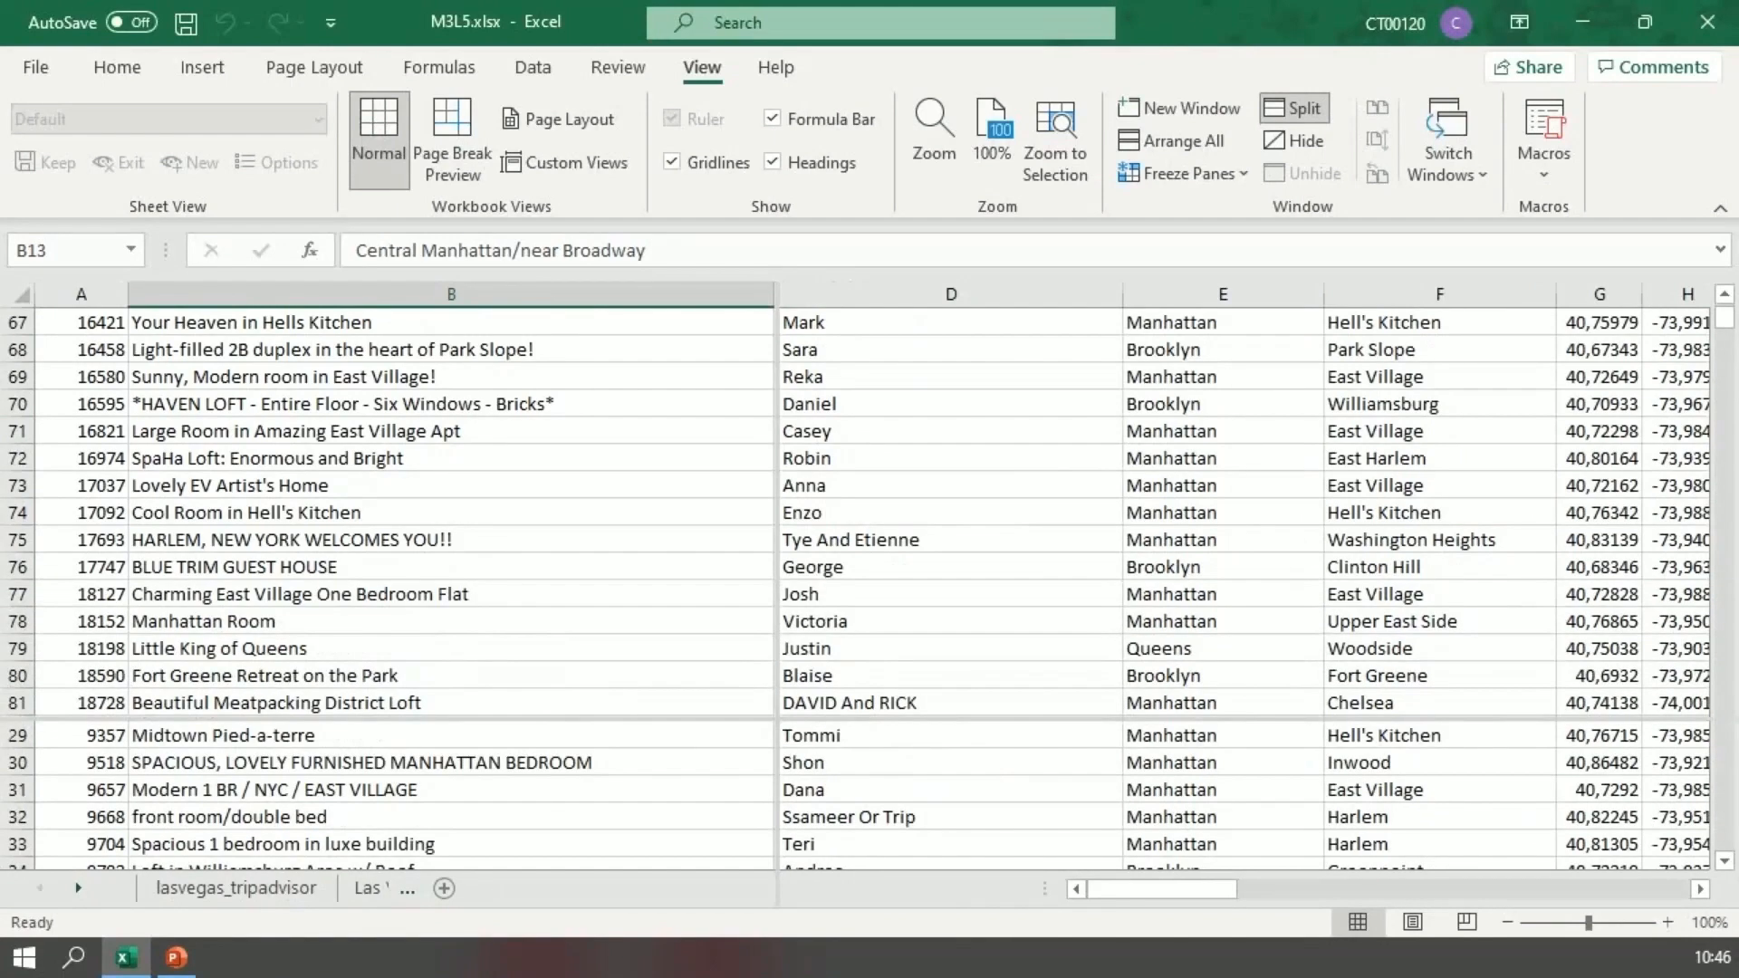
scroll(856, 512, down, 4)
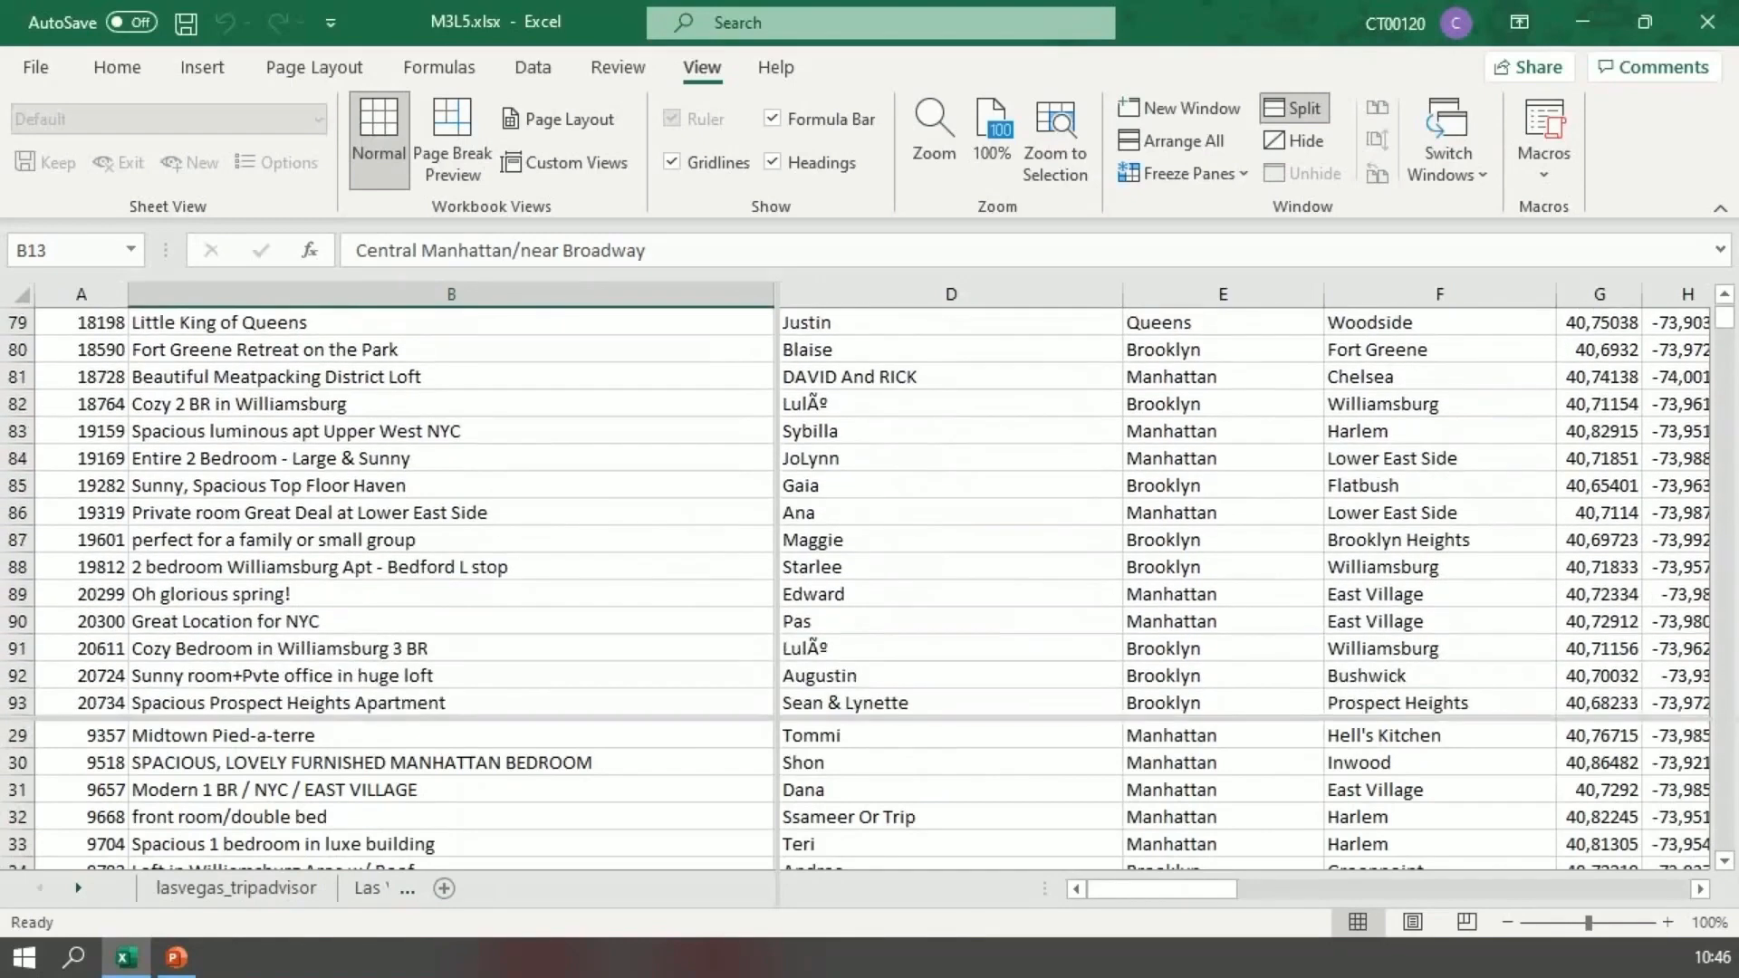